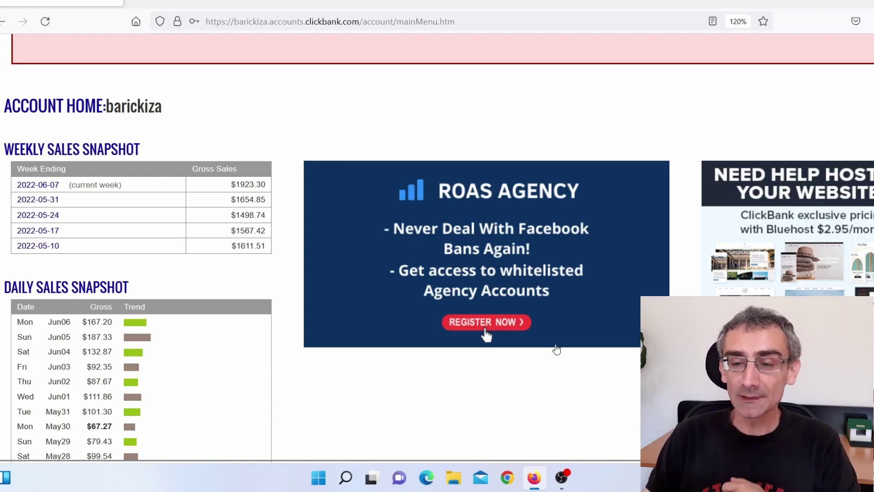
Open the affiliate marketplace and list the offers in the Health & Fitness category.
{"action": "scroll", "coordinate": [551, 341], "scroll_direction": "up", "scroll_amount": 5}
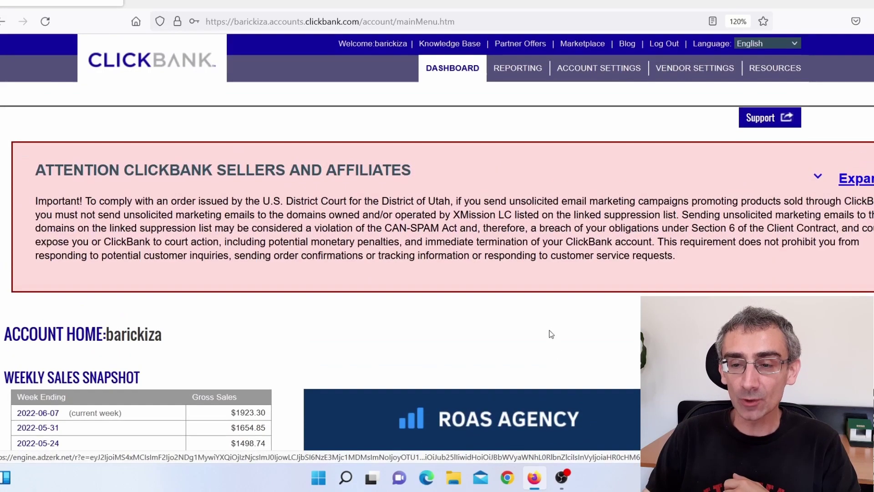
{"action": "left_click", "coordinate": [577, 46]}
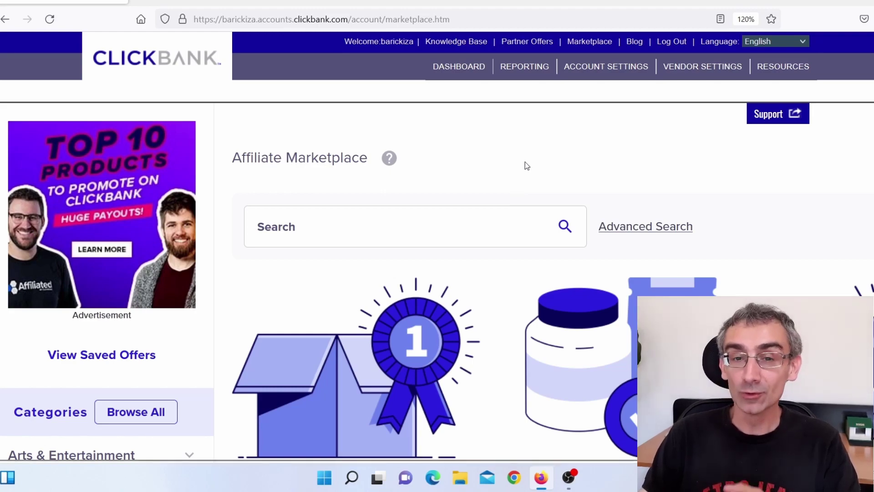
{"action": "scroll", "coordinate": [276, 176], "scroll_direction": "down", "scroll_amount": 1}
{"action": "scroll", "coordinate": [269, 180], "scroll_direction": "down", "scroll_amount": 10}
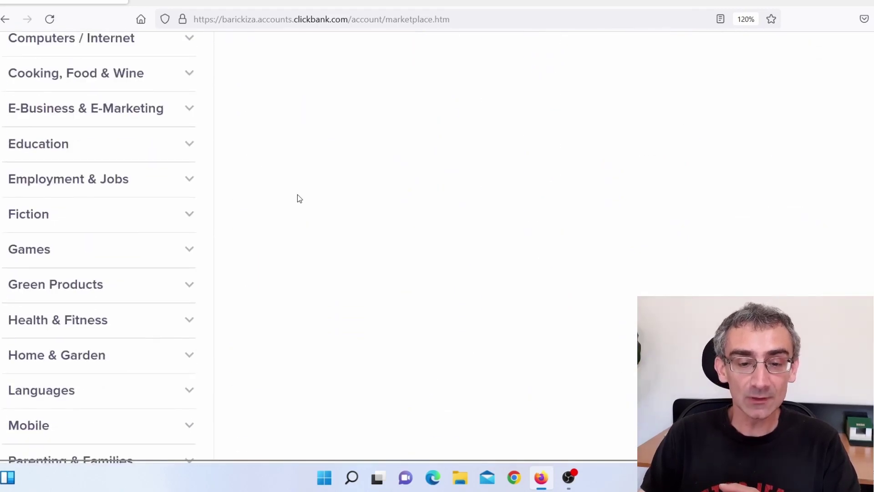
{"action": "left_click", "coordinate": [86, 326]}
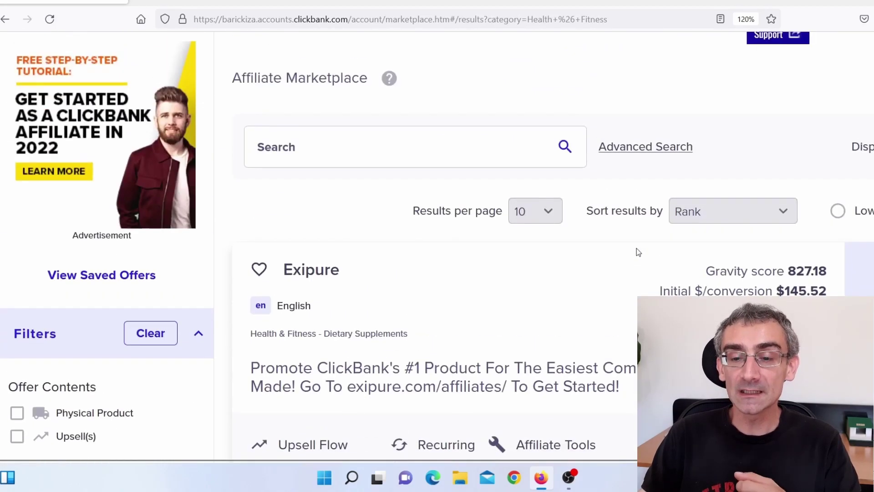
Browse the Health & Fitness offers and compare their descriptions, gravity scores and conversion earnings.
{"action": "scroll", "coordinate": [645, 245], "scroll_direction": "down", "scroll_amount": 10}
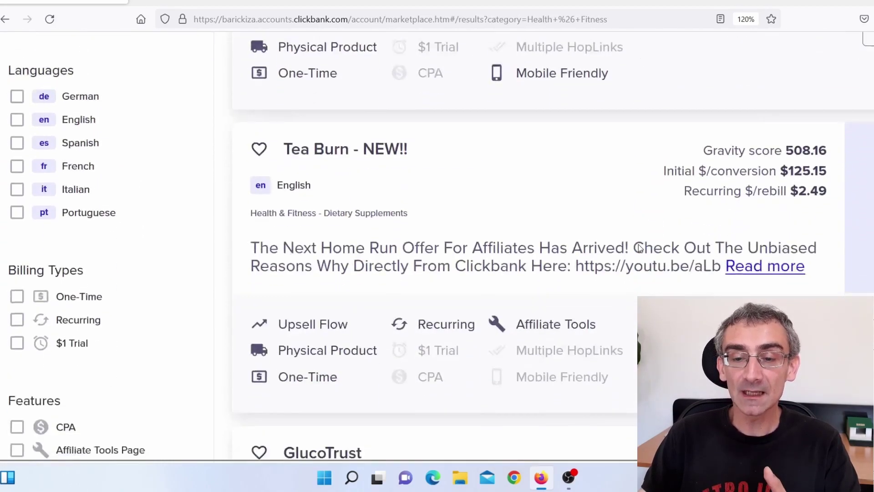
{"action": "scroll", "coordinate": [639, 245], "scroll_direction": "down", "scroll_amount": 6}
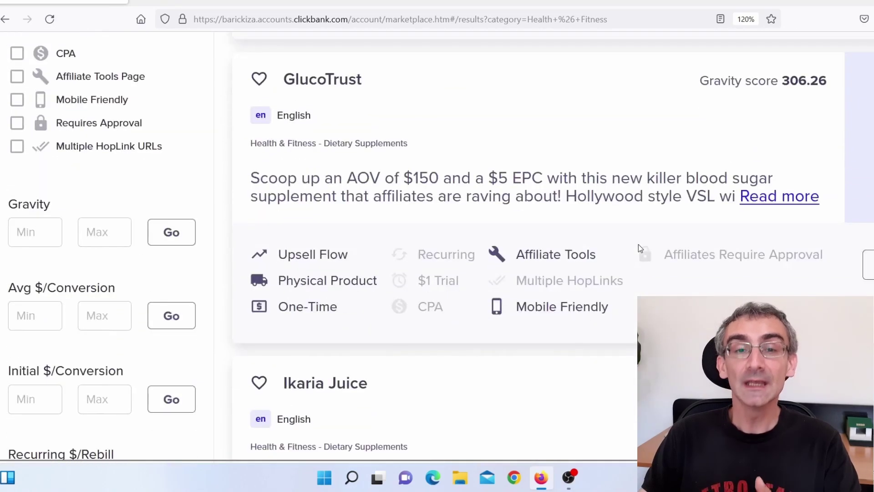
{"action": "scroll", "coordinate": [641, 245], "scroll_direction": "down", "scroll_amount": 10}
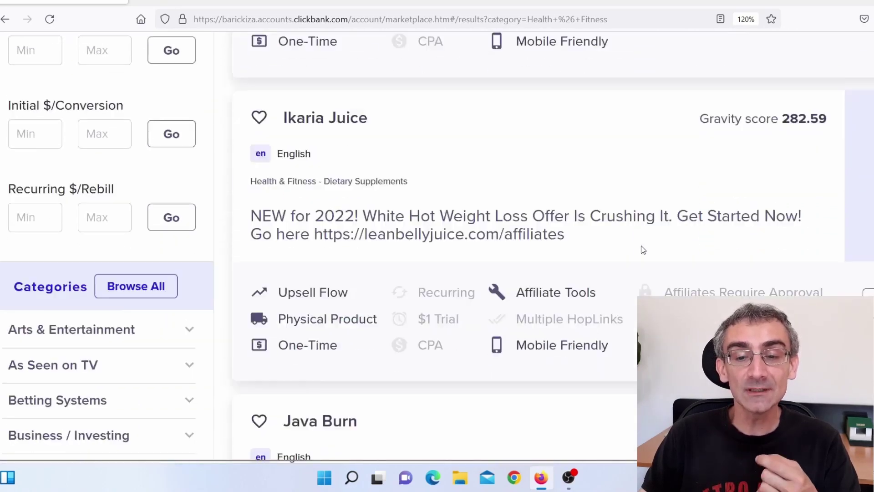
{"action": "scroll", "coordinate": [642, 248], "scroll_direction": "down", "scroll_amount": 4}
{"action": "scroll", "coordinate": [658, 269], "scroll_direction": "up", "scroll_amount": 2}
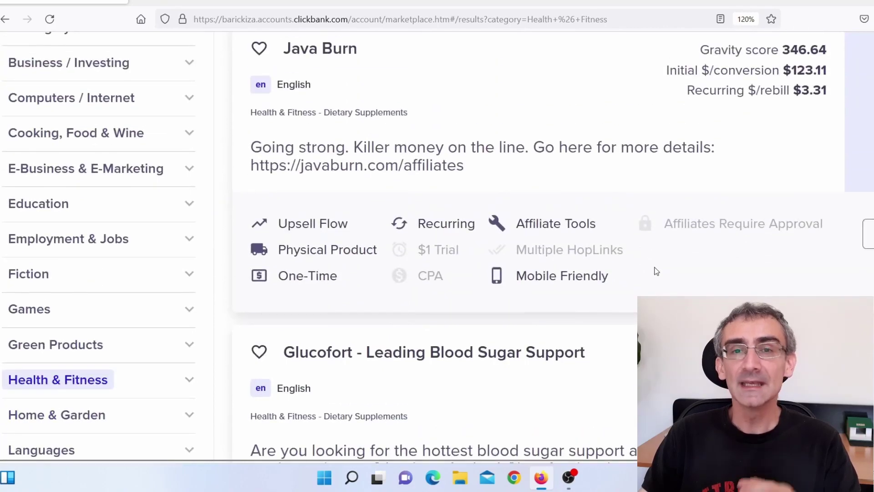
{"action": "scroll", "coordinate": [657, 272], "scroll_direction": "up", "scroll_amount": 7}
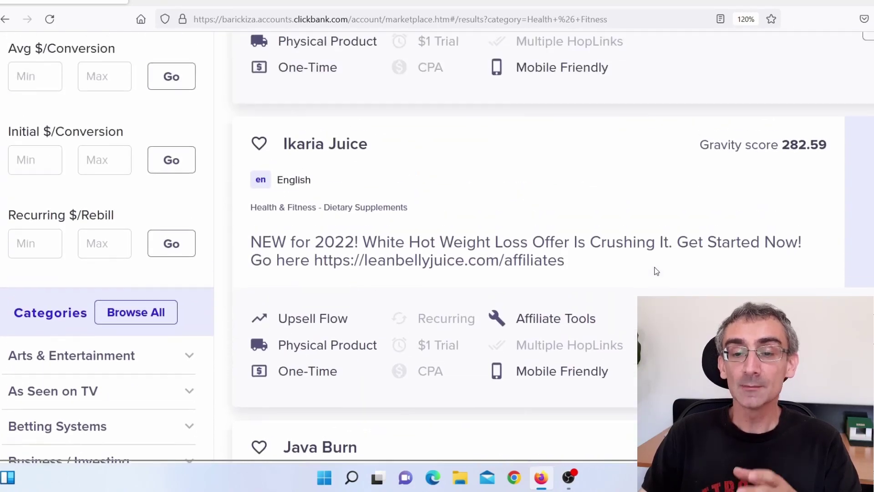
{"action": "scroll", "coordinate": [657, 271], "scroll_direction": "up", "scroll_amount": 10}
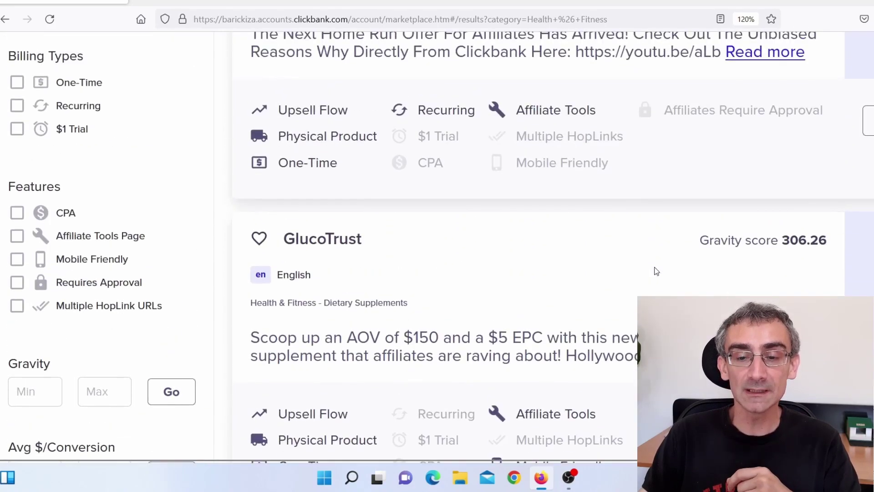
{"action": "scroll", "coordinate": [657, 272], "scroll_direction": "down", "scroll_amount": 3}
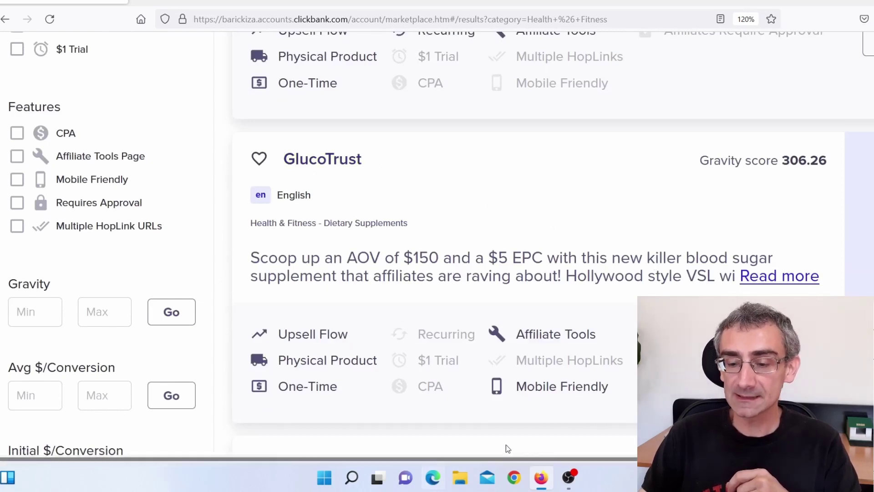
Check the GlucoTrust offer's gravity score and average earnings per conversion.
{"action": "left_click_drag", "start_coordinate": [599, 460], "coordinate": [734, 460]}
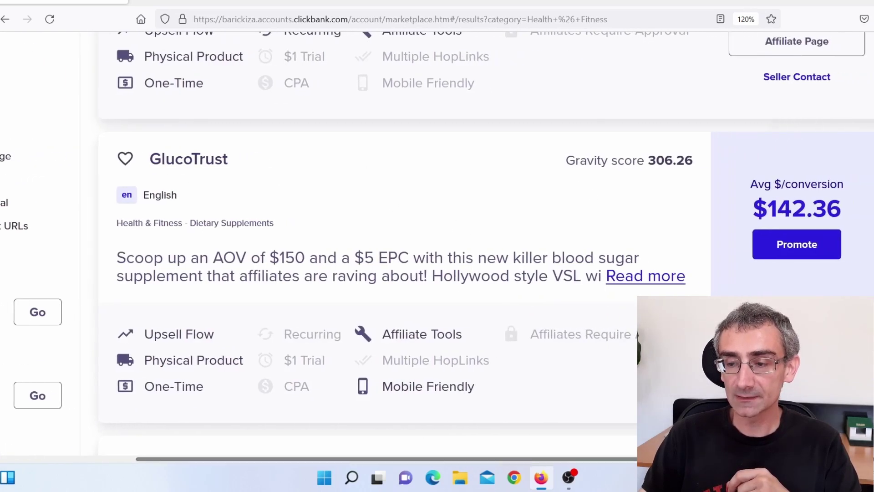
{"action": "left_click_drag", "start_coordinate": [649, 160], "coordinate": [704, 169]}
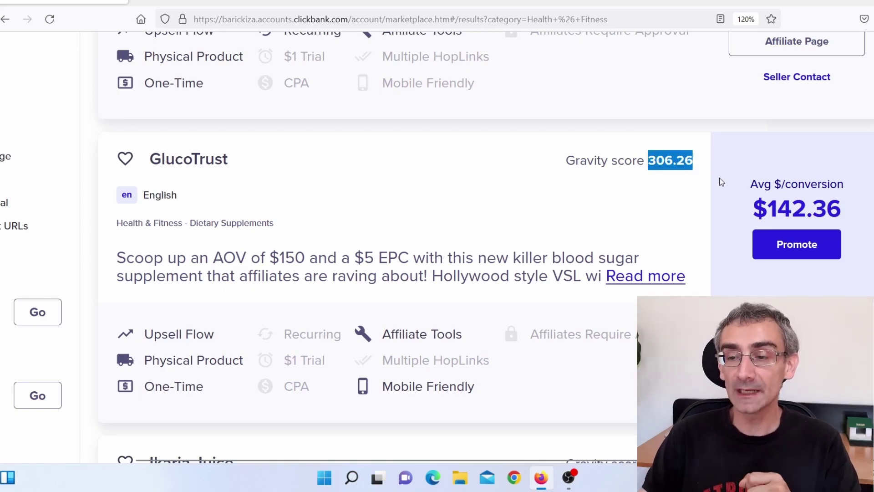
{"action": "left_click_drag", "start_coordinate": [758, 213], "coordinate": [857, 217]}
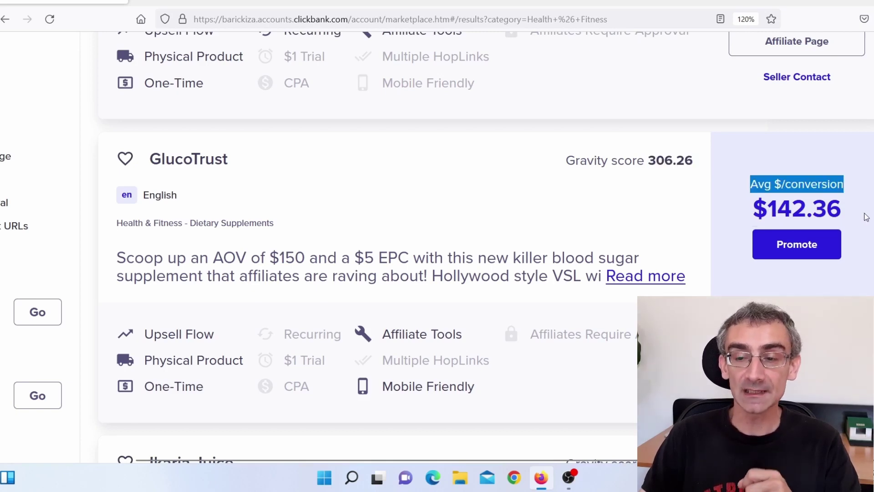
Open GlucoTrust's affiliate page in a new browser tab and switch to it.
{"action": "right_click", "coordinate": [748, 82]}
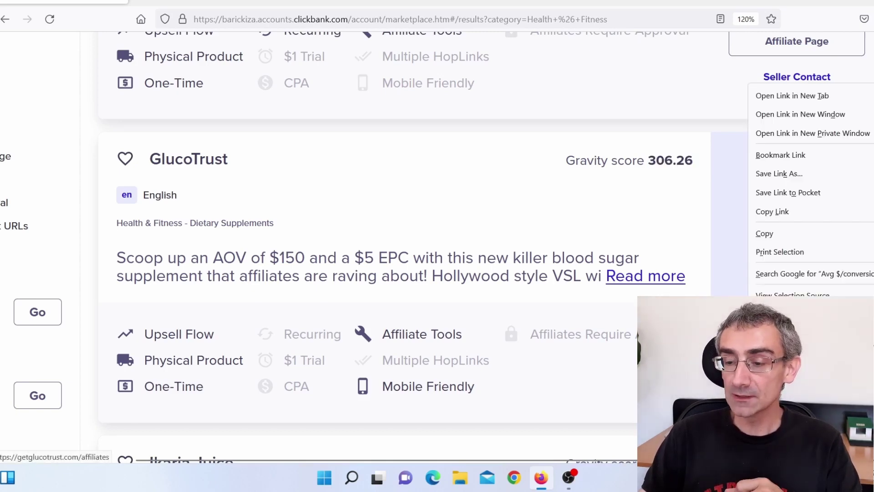
{"action": "left_click", "coordinate": [807, 94]}
{"action": "left_click", "coordinate": [199, 2]}
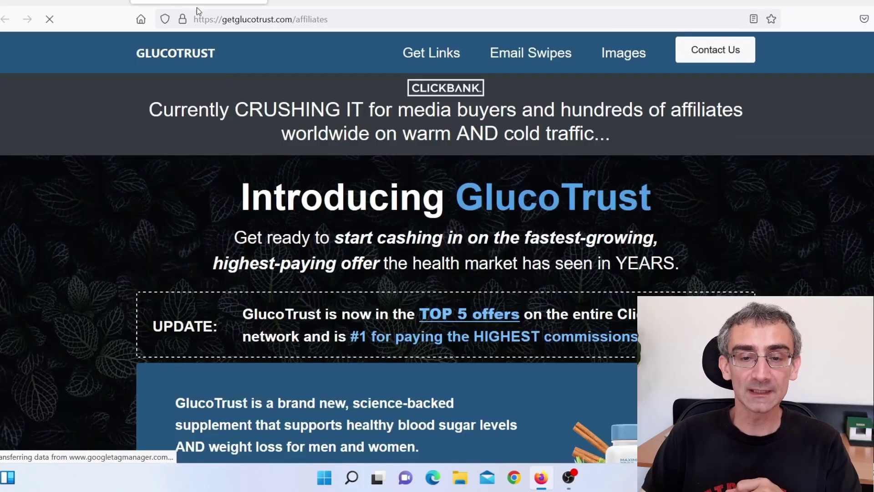
Review the GlucoTrust affiliate page, including its earnings claims, hoplink generator and product images, and dismiss the sign-up pop-up.
{"action": "scroll", "coordinate": [453, 280], "scroll_direction": "down", "scroll_amount": 10}
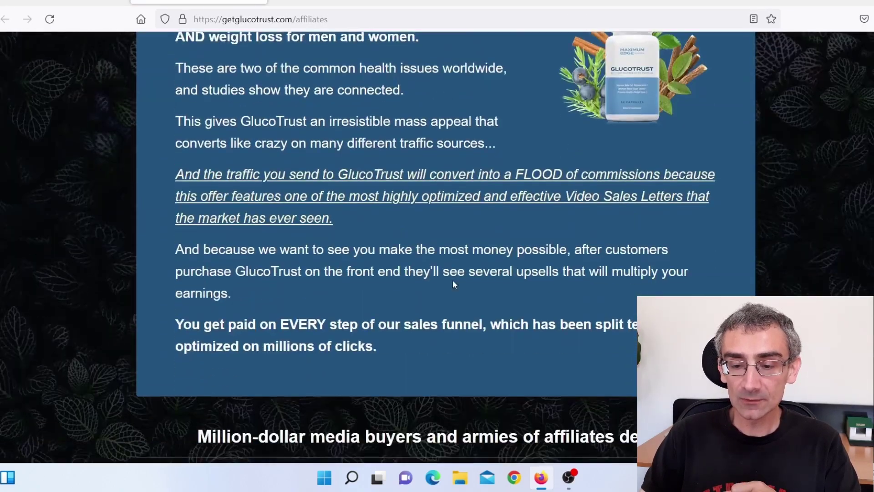
{"action": "scroll", "coordinate": [454, 281], "scroll_direction": "down", "scroll_amount": 20}
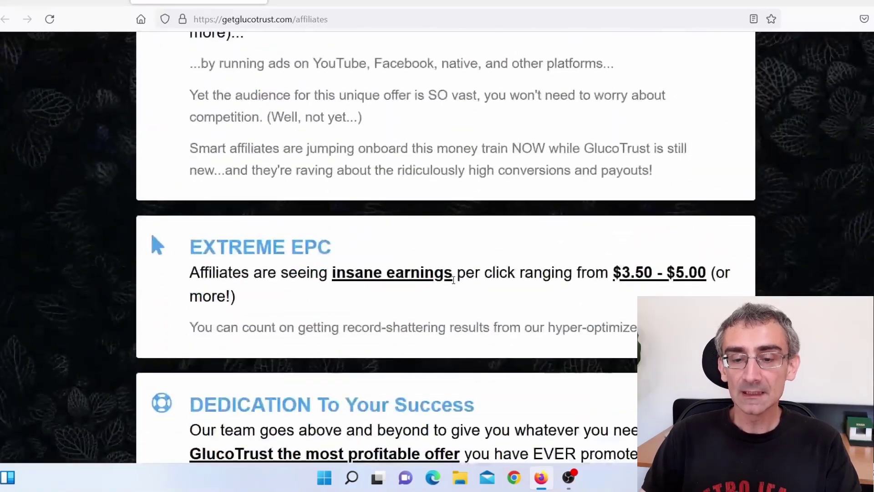
{"action": "scroll", "coordinate": [454, 280], "scroll_direction": "down", "scroll_amount": 16}
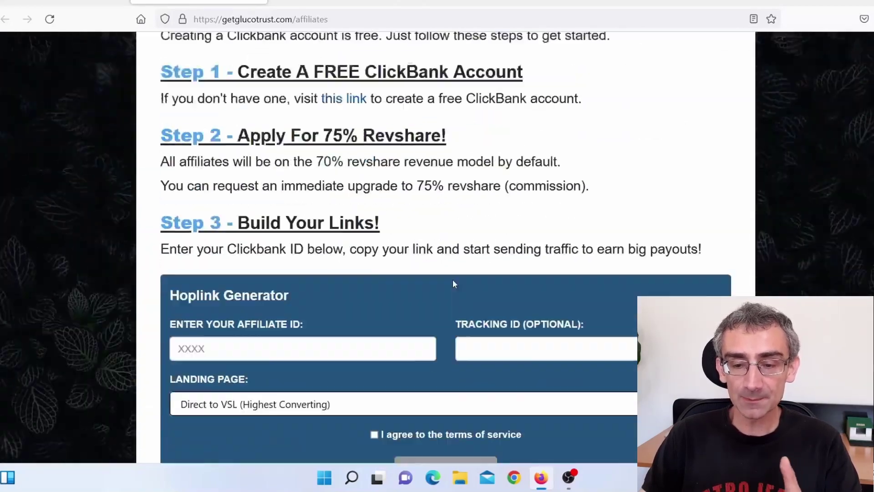
{"action": "scroll", "coordinate": [454, 284], "scroll_direction": "down", "scroll_amount": 20}
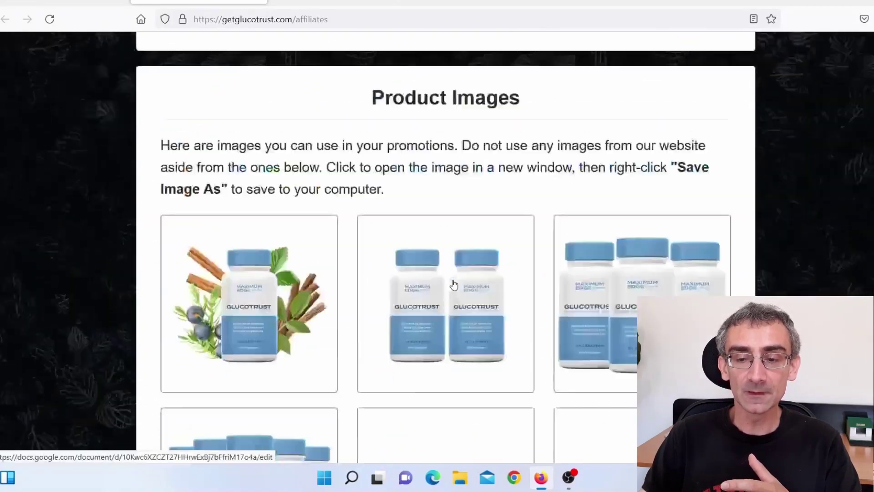
{"action": "scroll", "coordinate": [453, 279], "scroll_direction": "down", "scroll_amount": 4}
{"action": "scroll", "coordinate": [452, 280], "scroll_direction": "up", "scroll_amount": 6}
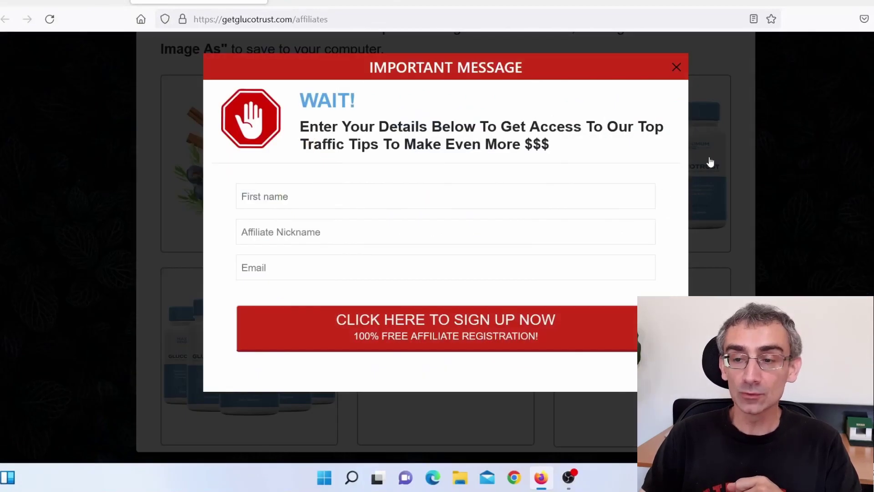
{"action": "left_click", "coordinate": [673, 68]}
Return to the marketplace results and select the product name GlucoTrust.
{"action": "left_click", "coordinate": [63, 2]}
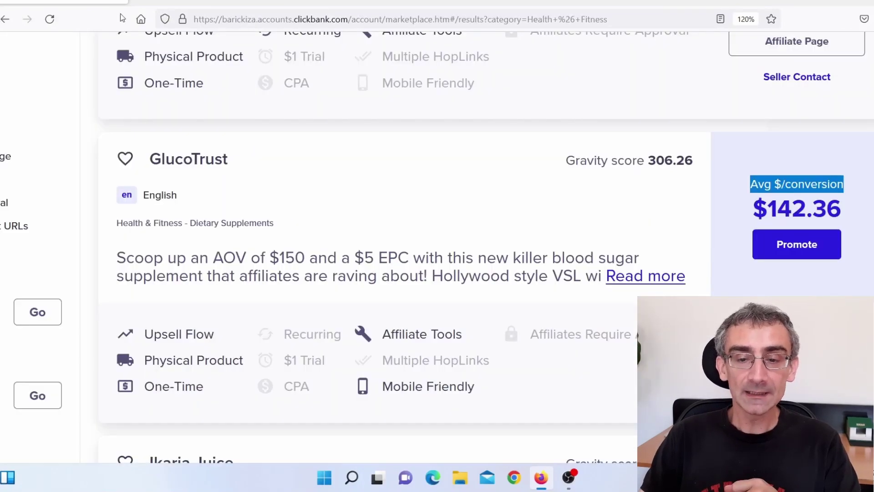
{"action": "left_click_drag", "start_coordinate": [150, 155], "coordinate": [227, 162]}
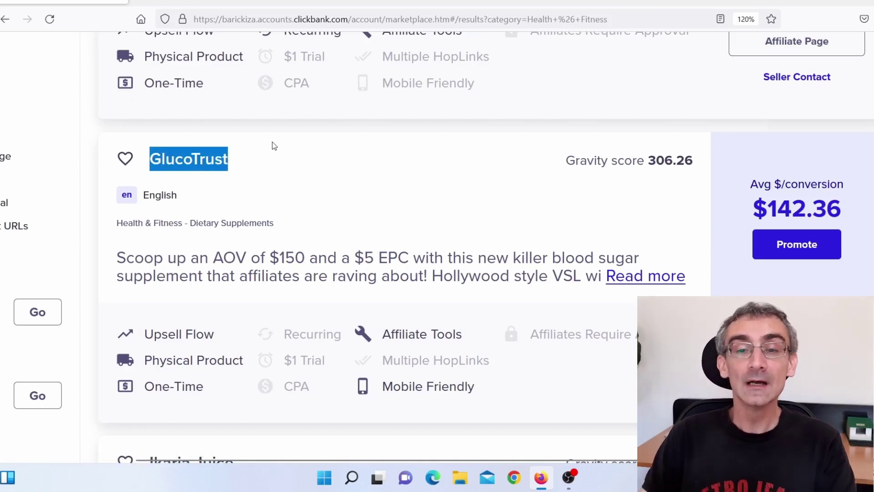
Switch to the Meta Ad Library and set the country to All and the ad category to All ads.
{"action": "left_click", "coordinate": [319, 2]}
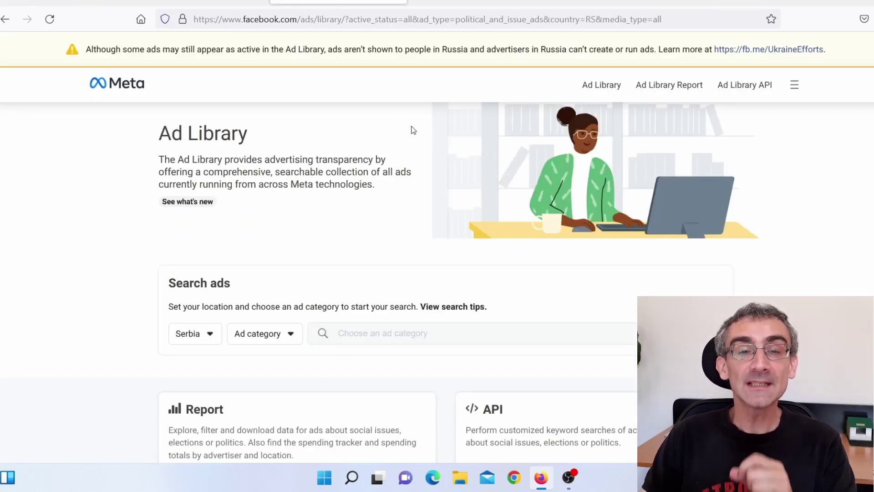
{"action": "scroll", "coordinate": [404, 191], "scroll_direction": "down", "scroll_amount": 5}
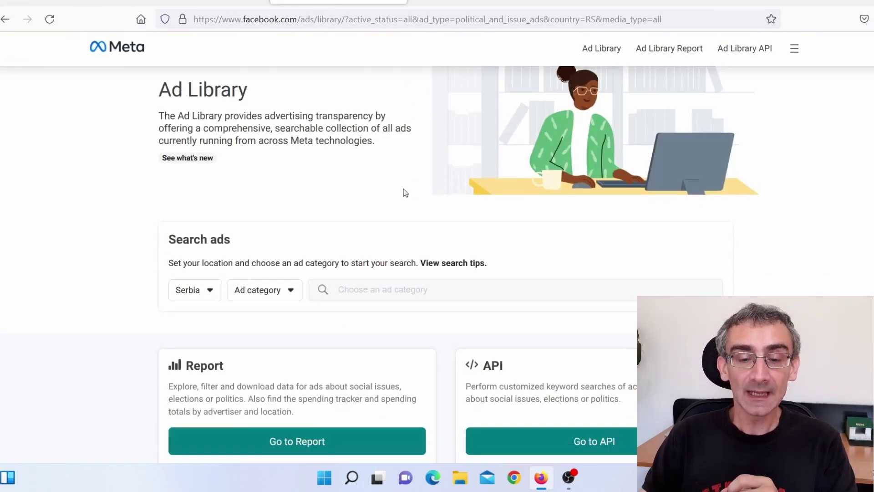
{"action": "left_click", "coordinate": [192, 145]}
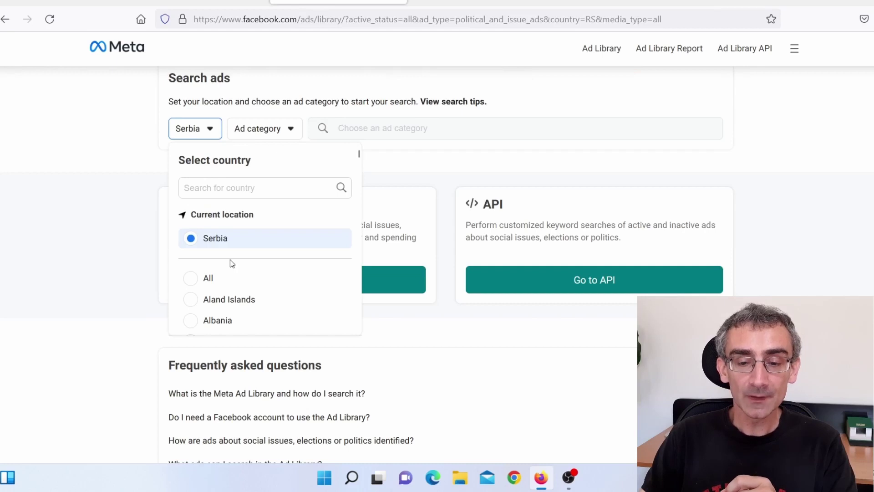
{"action": "left_click", "coordinate": [231, 282]}
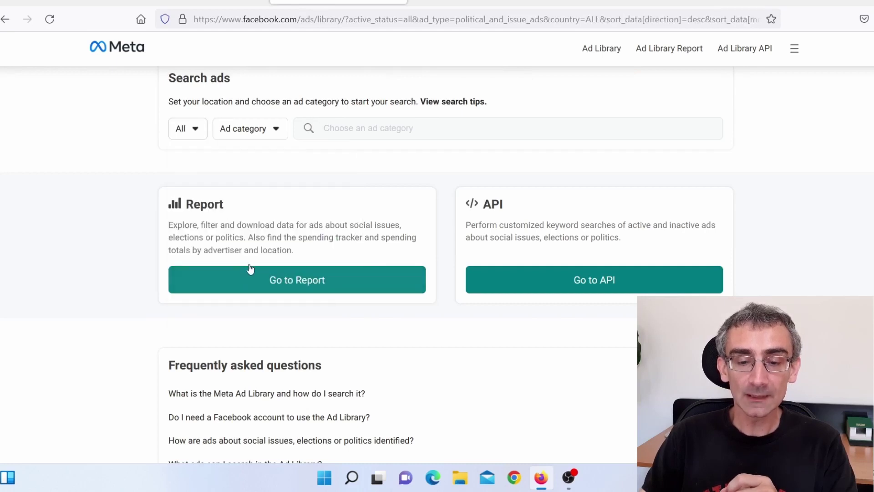
{"action": "left_click", "coordinate": [262, 132]}
{"action": "left_click", "coordinate": [266, 186]}
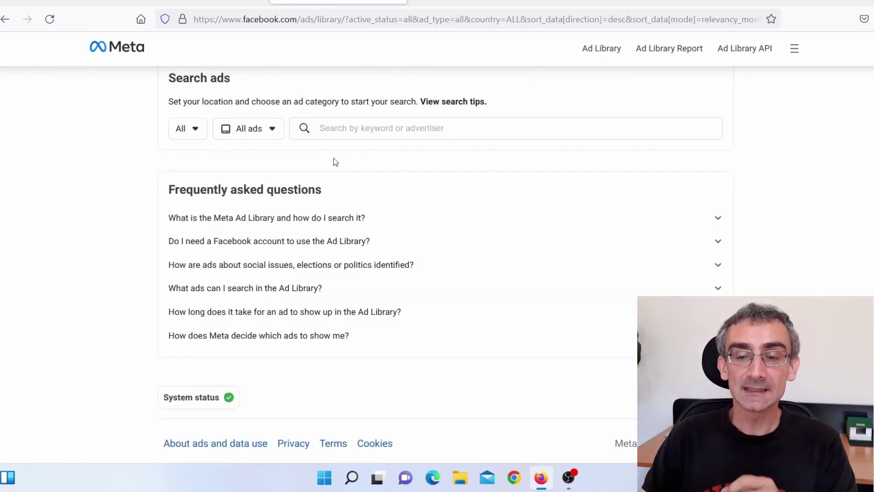
Search the ad library for GlucoTrust.
{"action": "left_click", "coordinate": [351, 130]}
{"action": "type", "text": "GlucoTrust"}
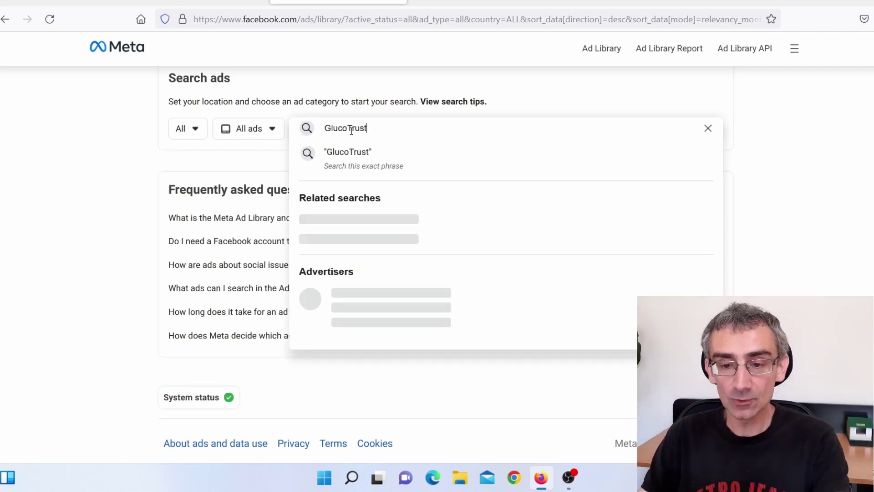
{"action": "key", "text": "Return"}
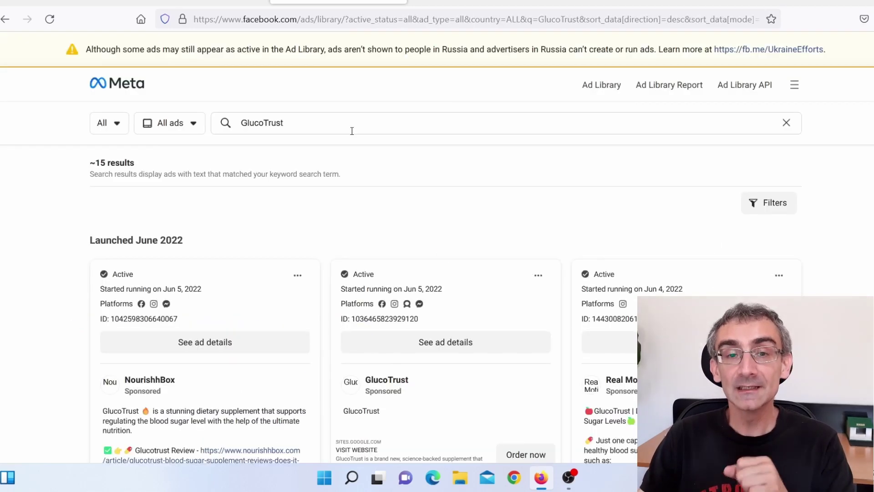
Inspect the available ad filters and the GlucoTrust ads launched in June 2022, then return to the ClickBank marketplace.
{"action": "left_click", "coordinate": [766, 212]}
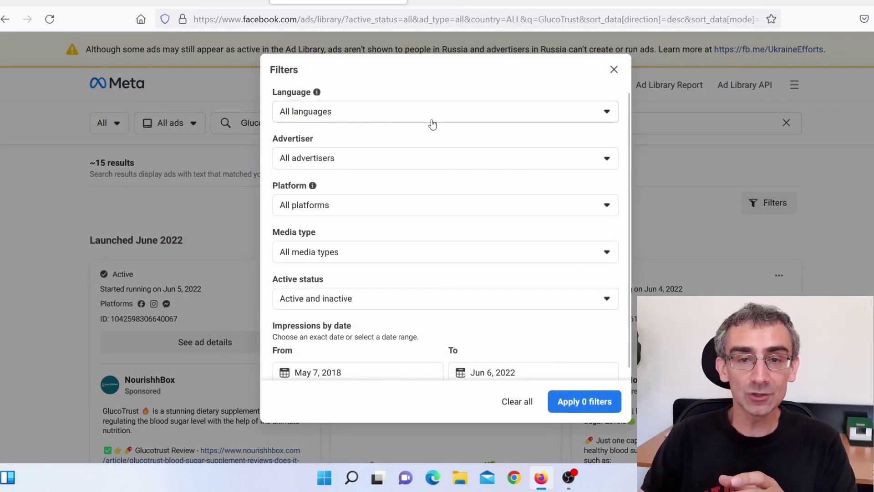
{"action": "left_click", "coordinate": [613, 71]}
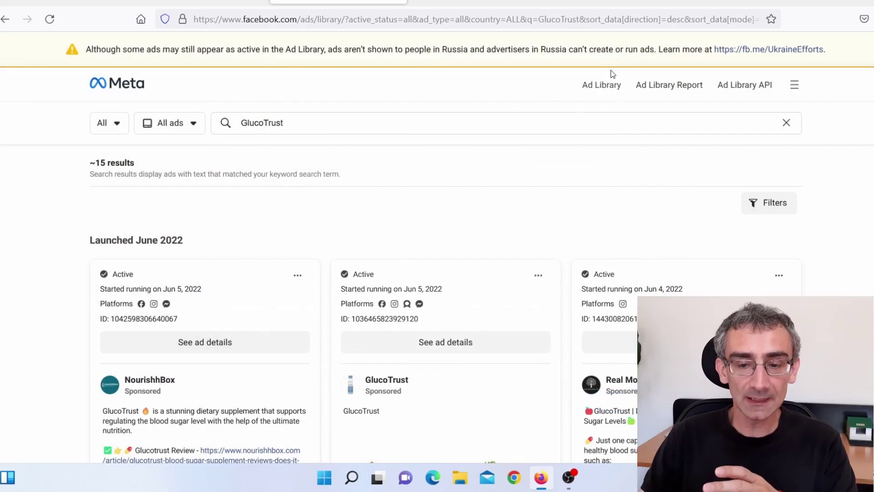
{"action": "scroll", "coordinate": [80, 210], "scroll_direction": "down", "scroll_amount": 5}
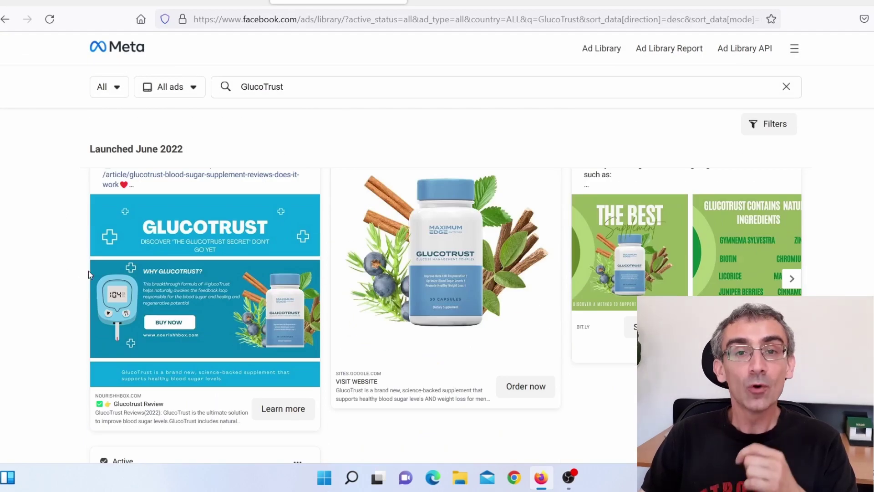
{"action": "scroll", "coordinate": [88, 271], "scroll_direction": "down", "scroll_amount": 2}
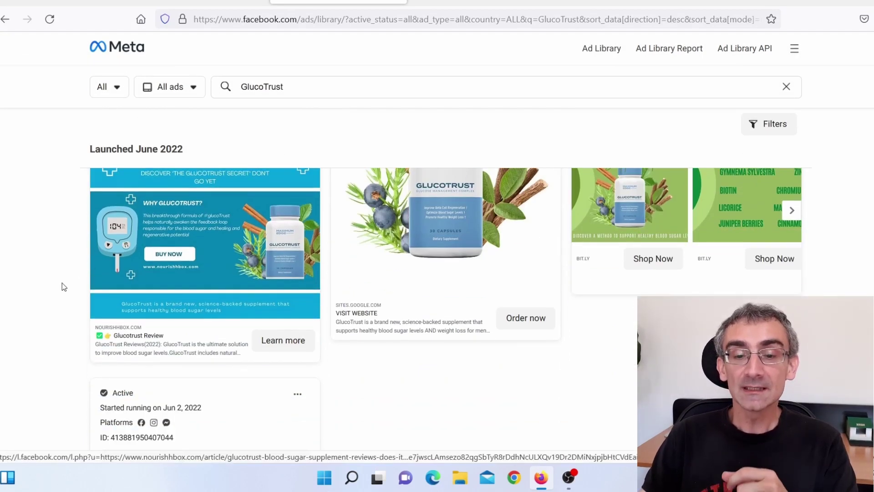
{"action": "key", "text": "ctrl+shift+Tab"}
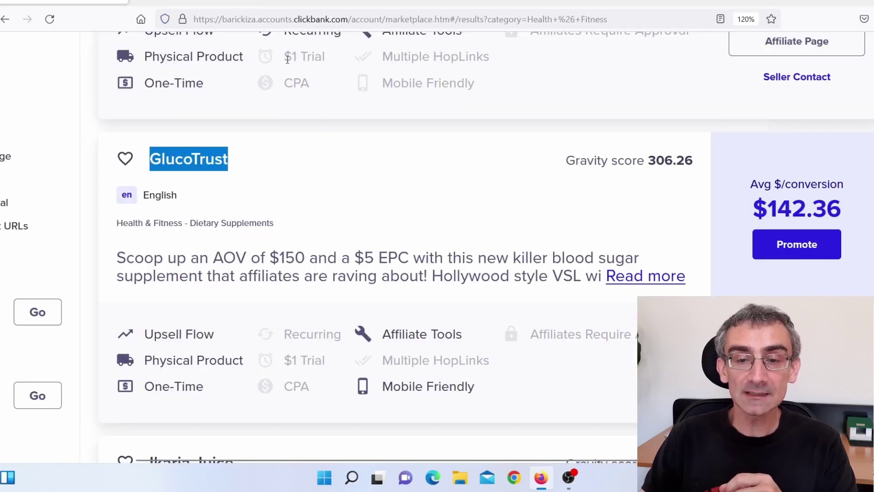
Return to the Meta Ad Library and browse the GlucoTrust ads launched in June and May 2022.
{"action": "left_click", "coordinate": [304, 3]}
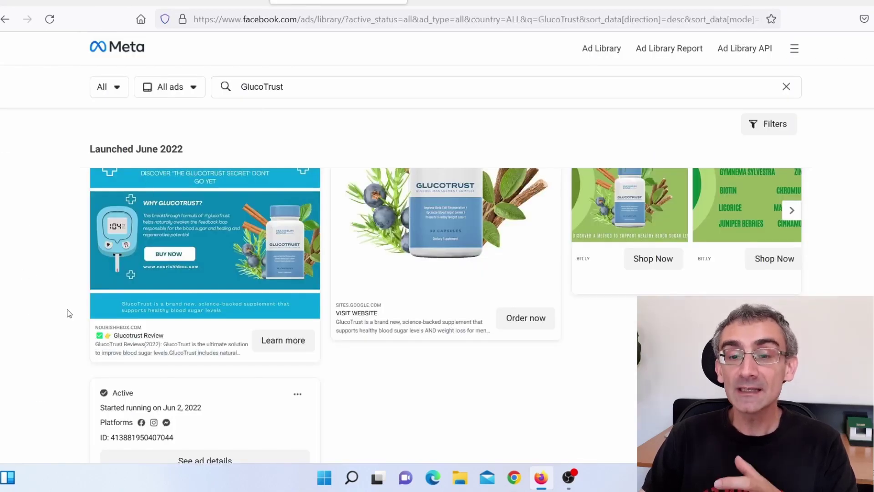
{"action": "scroll", "coordinate": [69, 313], "scroll_direction": "down", "scroll_amount": 10}
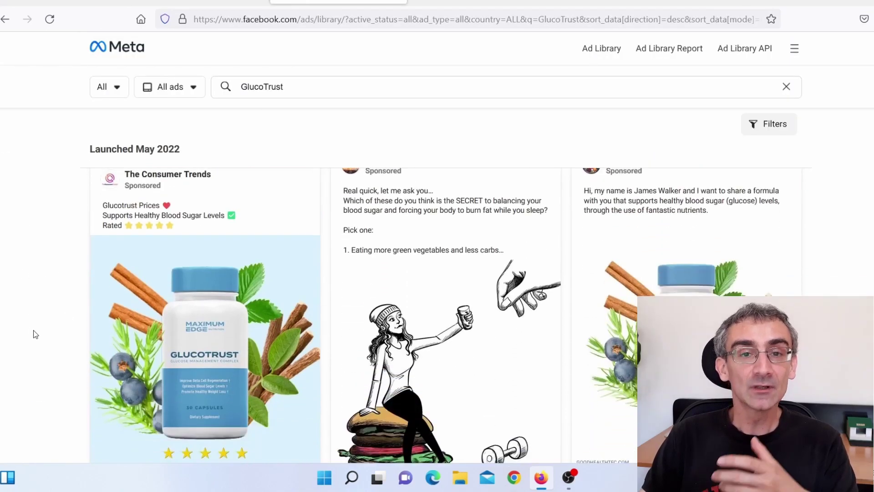
{"action": "scroll", "coordinate": [36, 335], "scroll_direction": "down", "scroll_amount": 3}
{"action": "scroll", "coordinate": [37, 340], "scroll_direction": "down", "scroll_amount": 15}
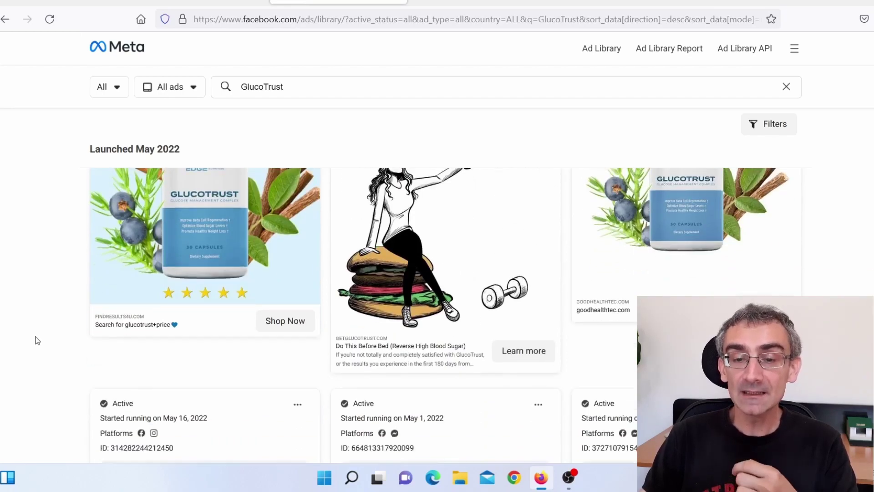
{"action": "scroll", "coordinate": [38, 341], "scroll_direction": "up", "scroll_amount": 15}
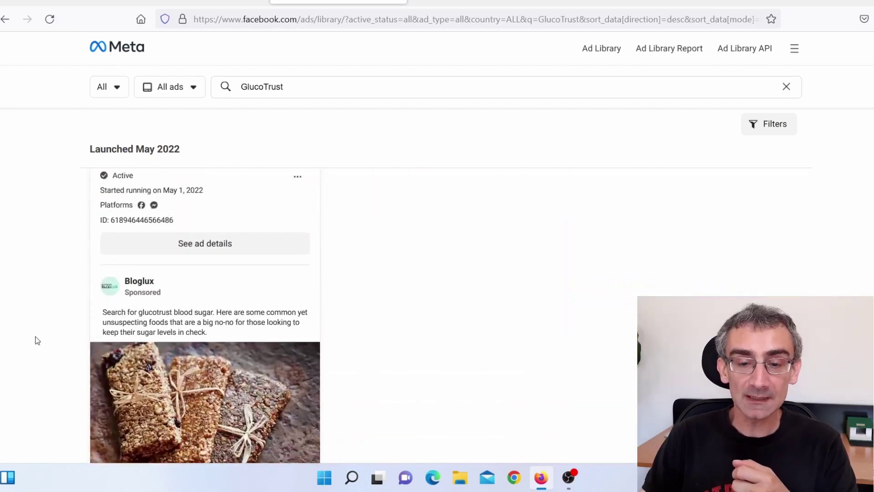
{"action": "scroll", "coordinate": [37, 340], "scroll_direction": "up", "scroll_amount": 5}
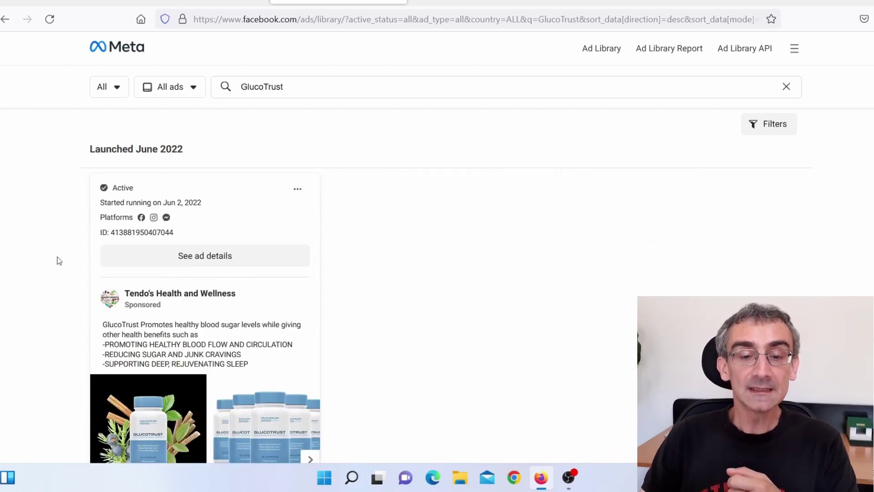
Check the start dates of the GlucoTrust ads from Tendo's Health and Wellness, The Consumer Trends and Pixilshah.
{"action": "left_click_drag", "start_coordinate": [165, 203], "coordinate": [212, 215]}
{"action": "left_click", "coordinate": [64, 222]}
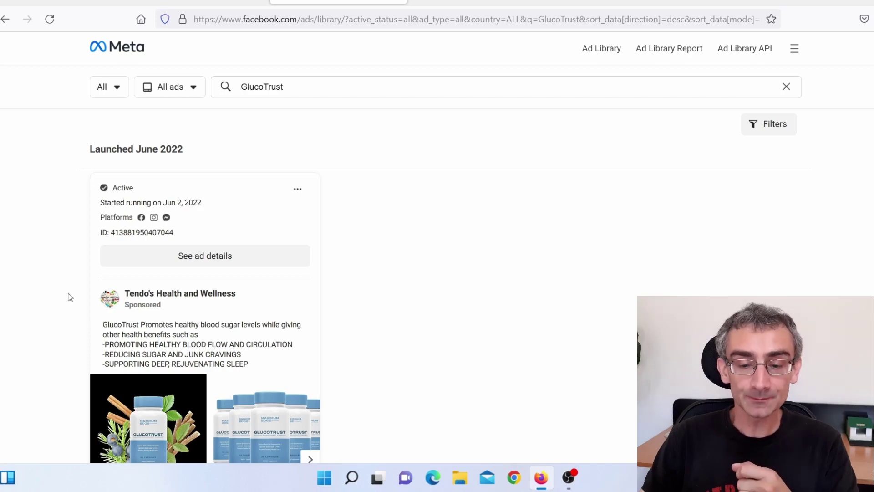
{"action": "scroll", "coordinate": [39, 293], "scroll_direction": "down", "scroll_amount": 5}
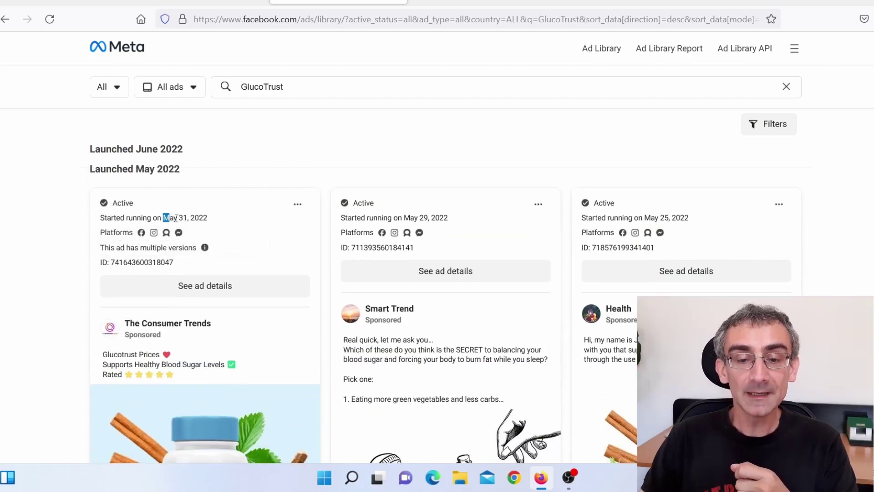
{"action": "left_click_drag", "start_coordinate": [163, 218], "coordinate": [213, 219]}
{"action": "scroll", "coordinate": [51, 268], "scroll_direction": "down", "scroll_amount": 10}
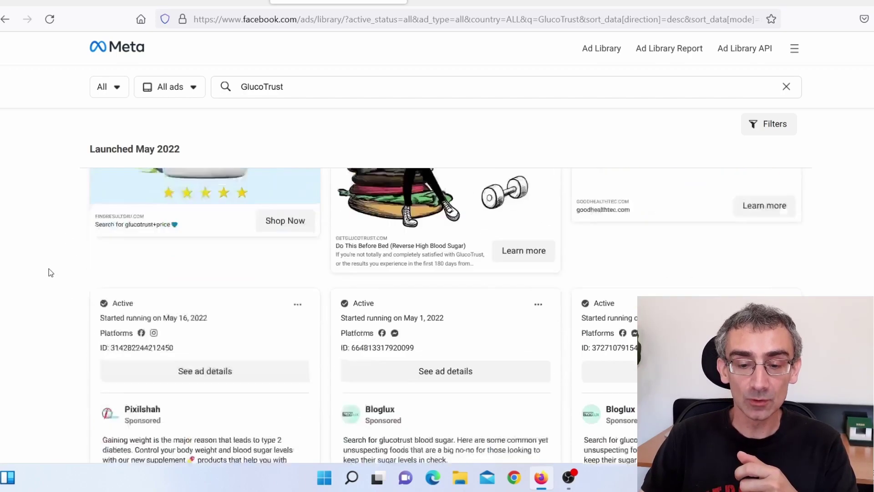
{"action": "scroll", "coordinate": [44, 272], "scroll_direction": "up", "scroll_amount": 2}
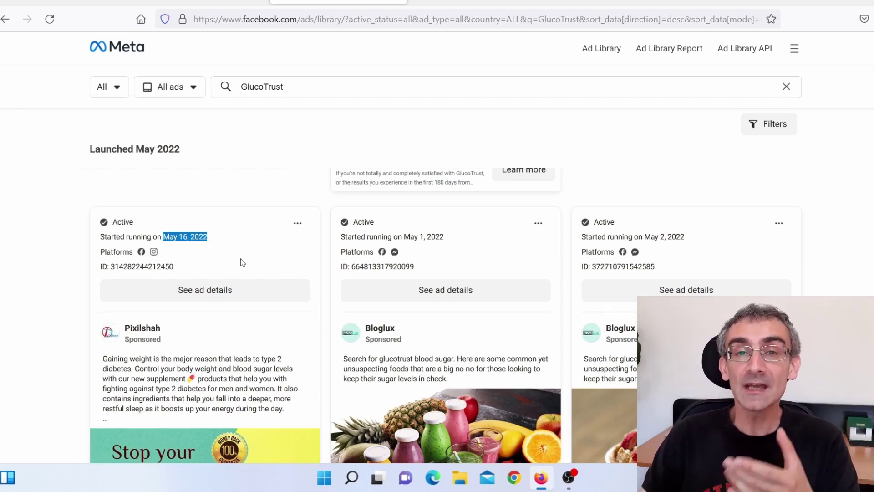
Expand the full text of the Pixilshah ad and examine its wording and list of GlucoTrust highlights.
{"action": "scroll", "coordinate": [260, 263], "scroll_direction": "down", "scroll_amount": 5}
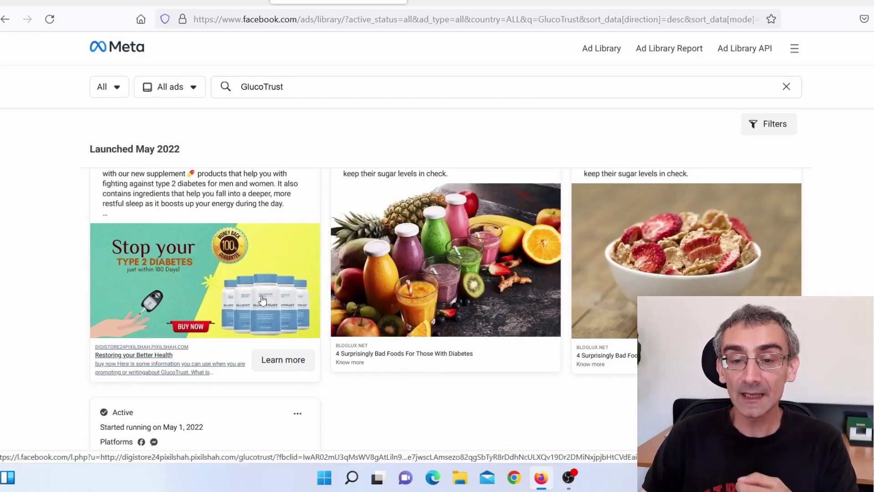
{"action": "scroll", "coordinate": [263, 300], "scroll_direction": "up", "scroll_amount": 2}
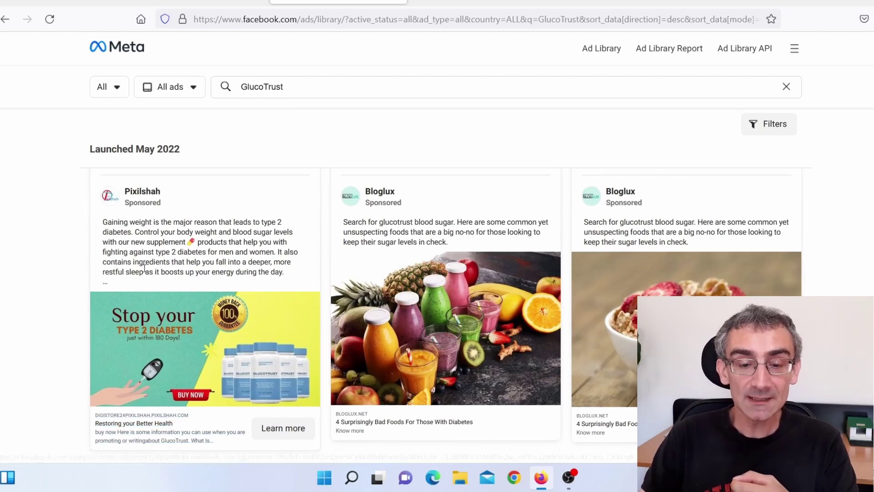
{"action": "left_click", "coordinate": [106, 285]}
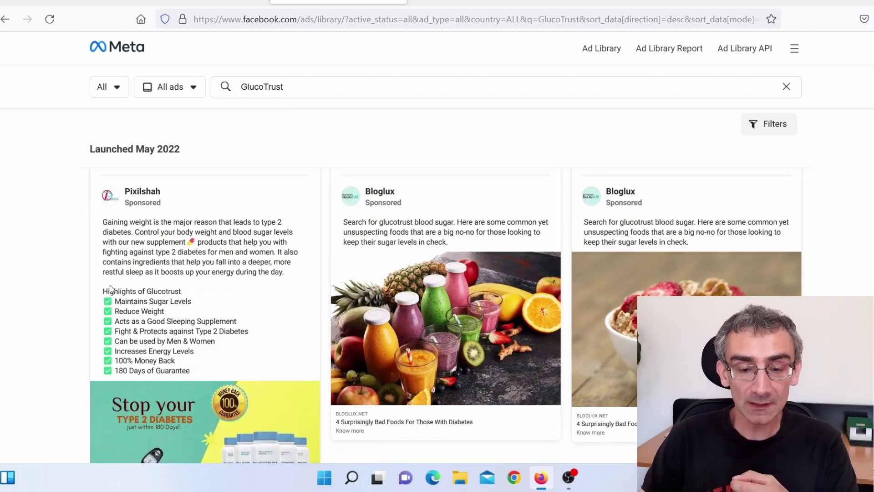
{"action": "left_click_drag", "start_coordinate": [215, 377], "coordinate": [96, 215]}
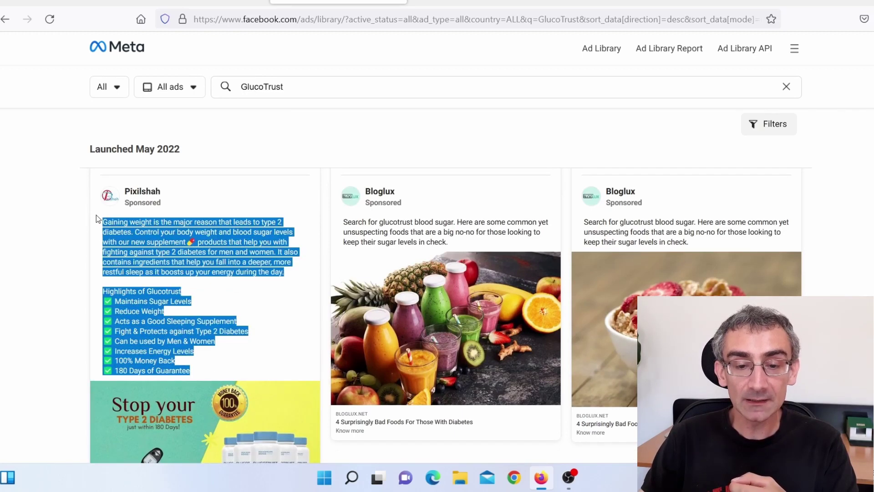
{"action": "left_click", "coordinate": [20, 238]}
Open the landing page that the Pixilshah ad links to.
{"action": "scroll", "coordinate": [49, 286], "scroll_direction": "down", "scroll_amount": 1}
{"action": "scroll", "coordinate": [46, 285], "scroll_direction": "down", "scroll_amount": 7}
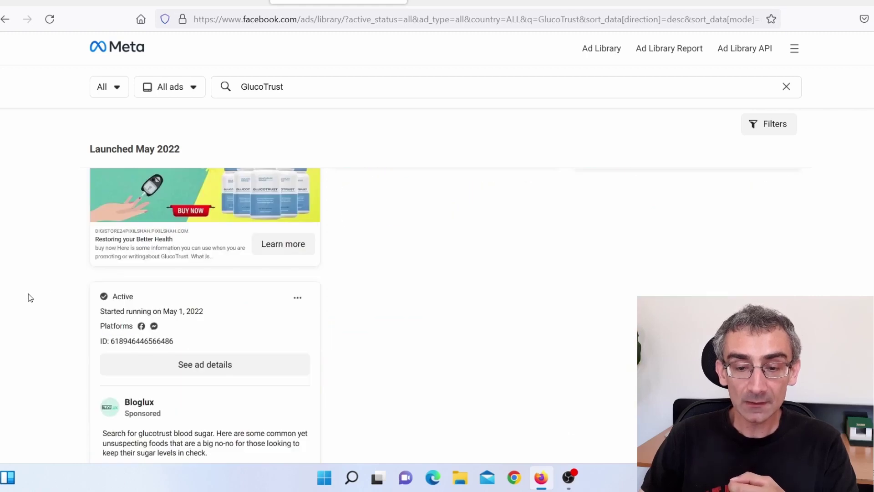
{"action": "scroll", "coordinate": [28, 296], "scroll_direction": "up", "scroll_amount": 4}
{"action": "left_click", "coordinate": [286, 386]}
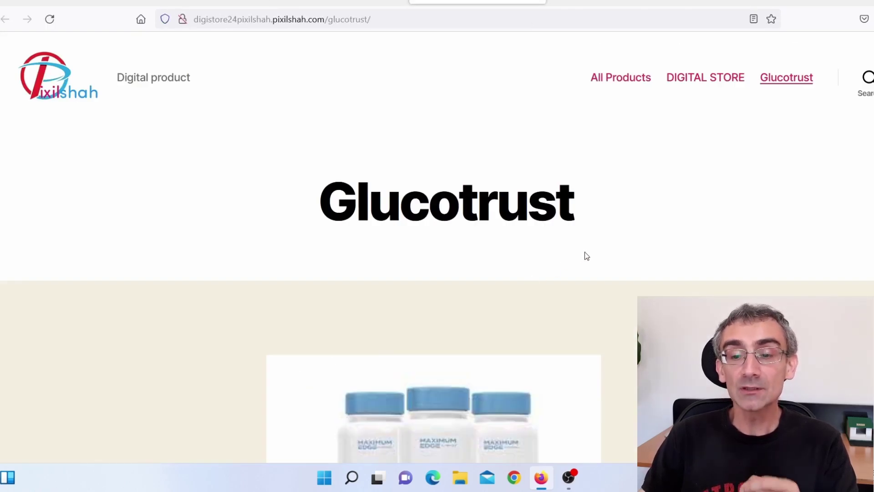
Examine the Glucotrust landing page, including its product image, Buy Now link, diabetes information and ingredient descriptions.
{"action": "scroll", "coordinate": [598, 259], "scroll_direction": "down", "scroll_amount": 4}
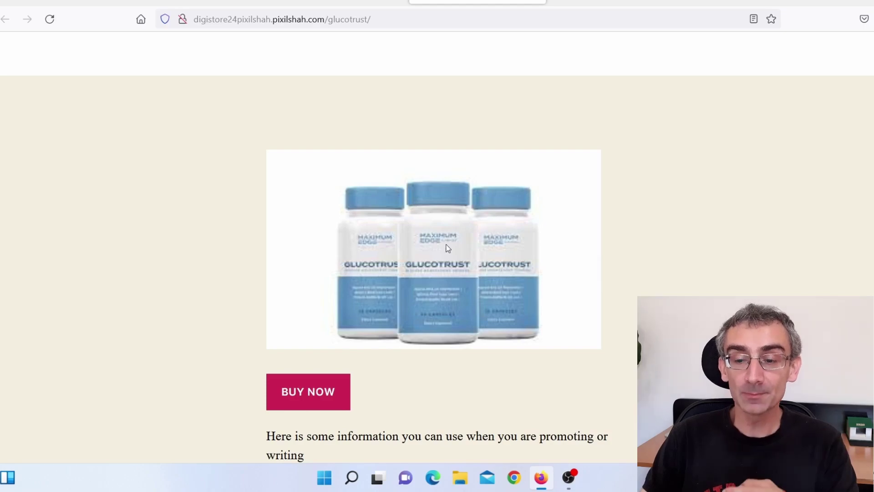
{"action": "scroll", "coordinate": [459, 251], "scroll_direction": "down", "scroll_amount": 12}
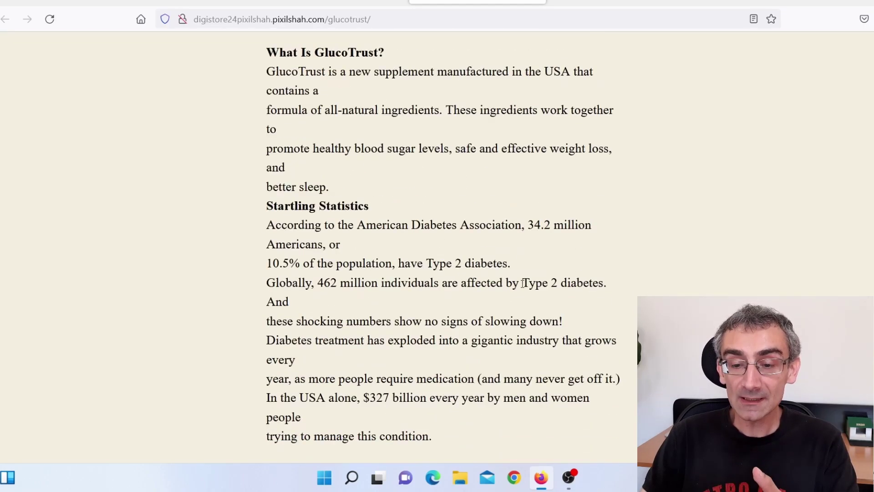
{"action": "scroll", "coordinate": [527, 288], "scroll_direction": "down", "scroll_amount": 18}
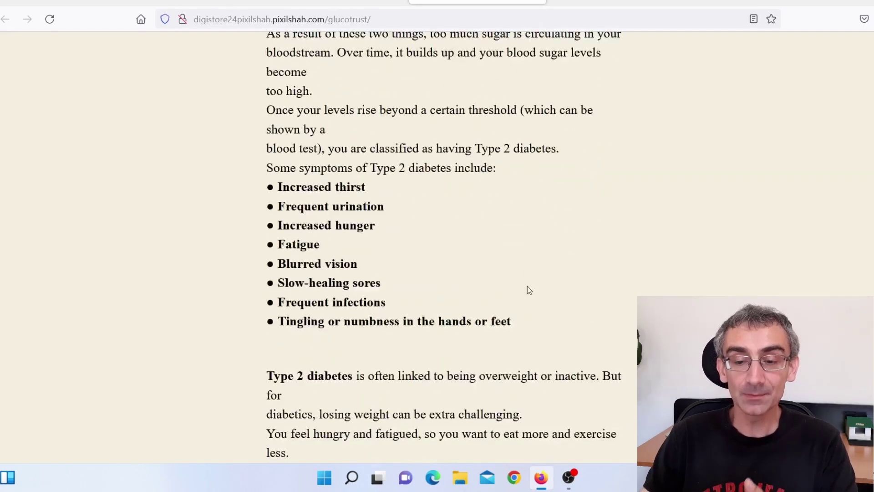
{"action": "scroll", "coordinate": [527, 286], "scroll_direction": "down", "scroll_amount": 15}
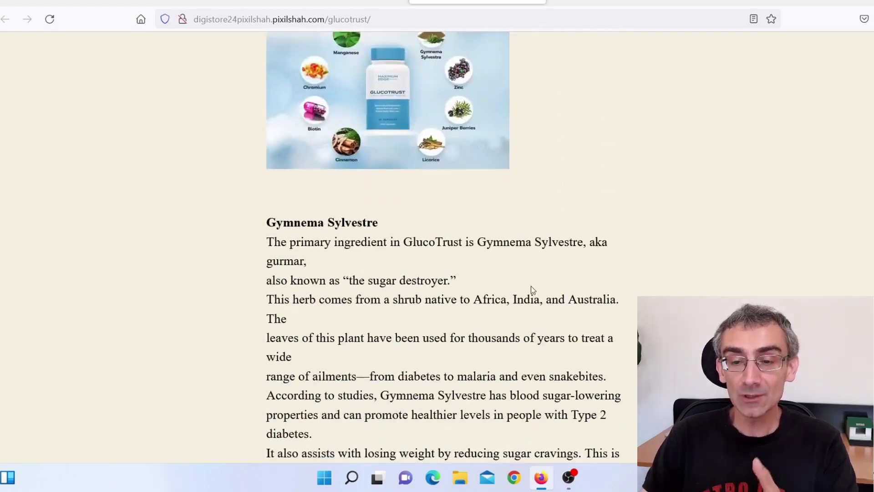
{"action": "scroll", "coordinate": [531, 286], "scroll_direction": "down", "scroll_amount": 8}
{"action": "scroll", "coordinate": [540, 287], "scroll_direction": "up", "scroll_amount": 14}
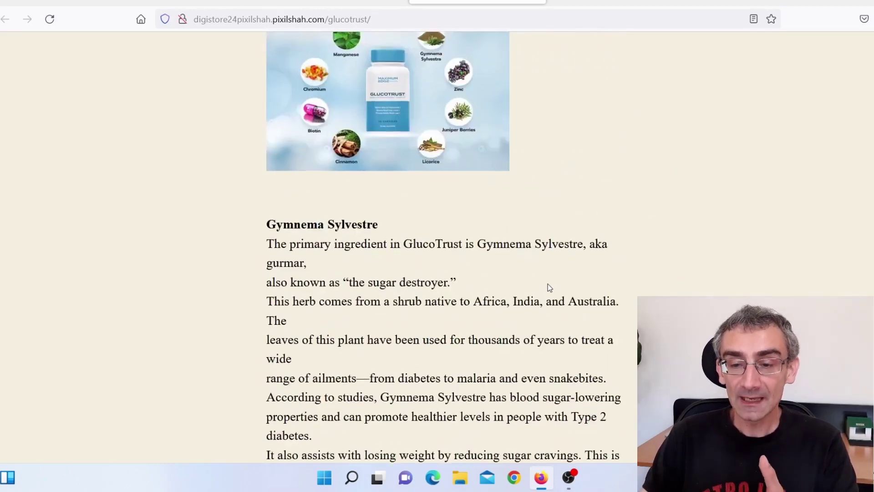
{"action": "scroll", "coordinate": [482, 286], "scroll_direction": "up", "scroll_amount": 20}
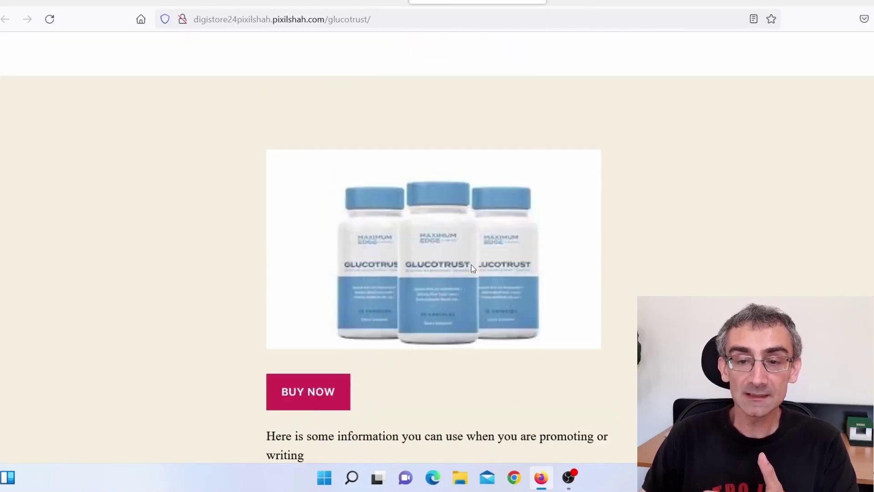
Compare the product images on the GlucoTrust affiliates page with the creative used in the Pixilshah ad.
{"action": "key", "text": "ctrl+shift+Tab"}
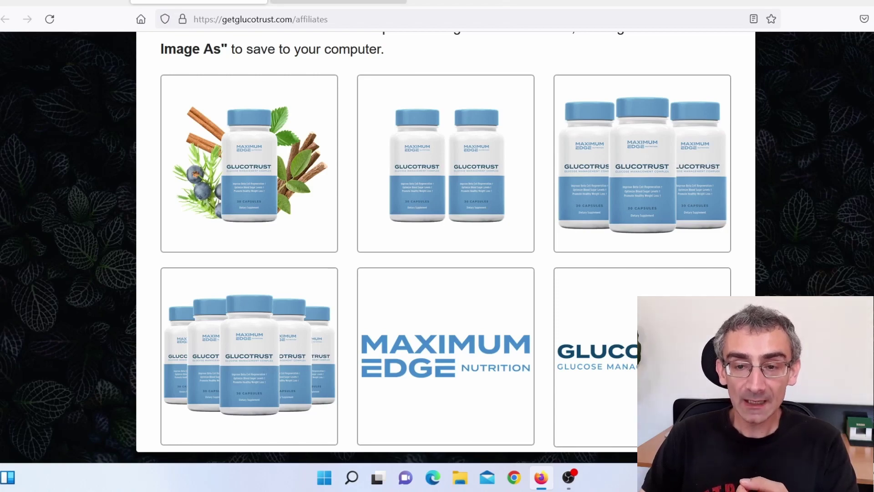
{"action": "left_click", "coordinate": [400, 2]}
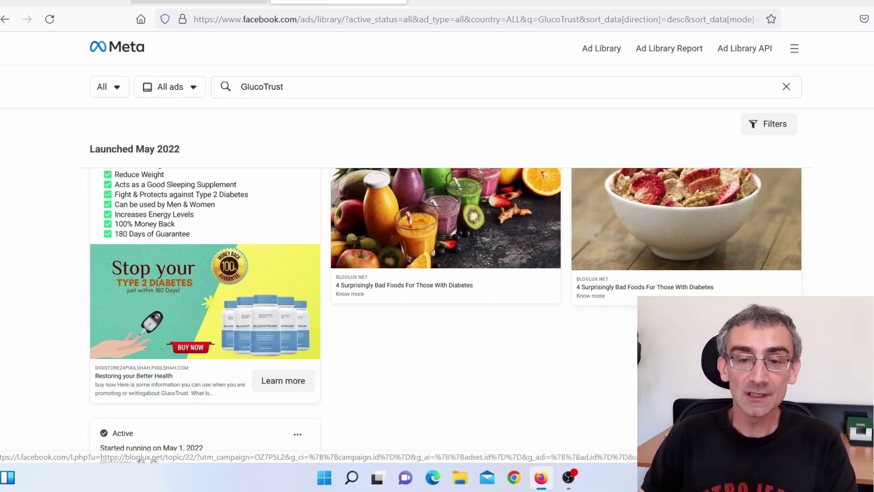
{"action": "left_click", "coordinate": [200, 2]}
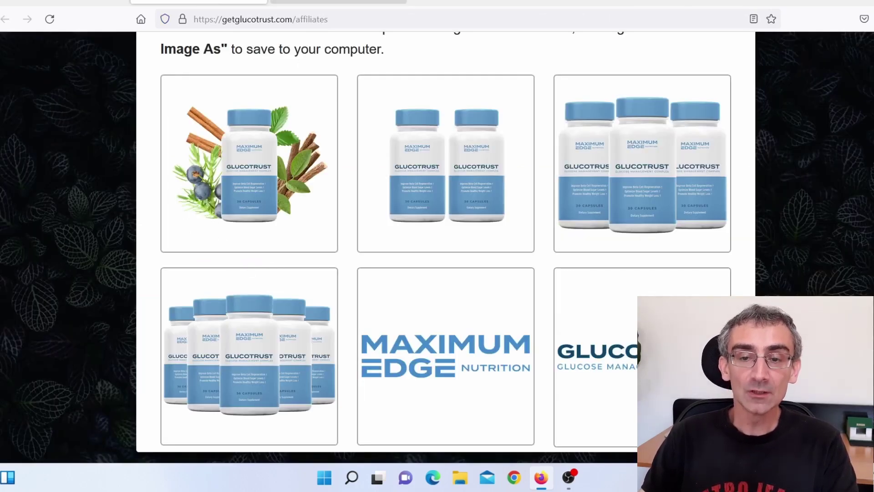
{"action": "left_click", "coordinate": [338, 1]}
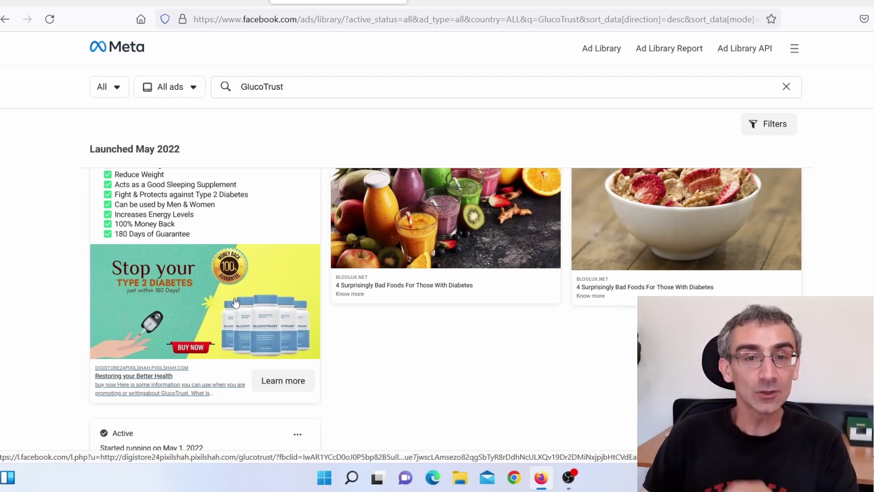
Open the Facebook page of the advertiser Pixilshah in a new tab and switch to it.
{"action": "scroll", "coordinate": [328, 370], "scroll_direction": "up", "scroll_amount": 3}
{"action": "scroll", "coordinate": [328, 369], "scroll_direction": "up", "scroll_amount": 1}
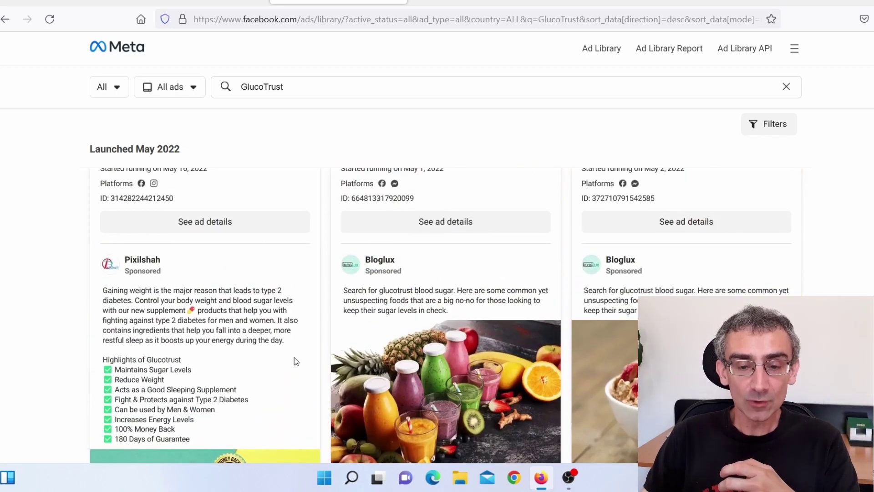
{"action": "mouse_move", "coordinate": [147, 262]}
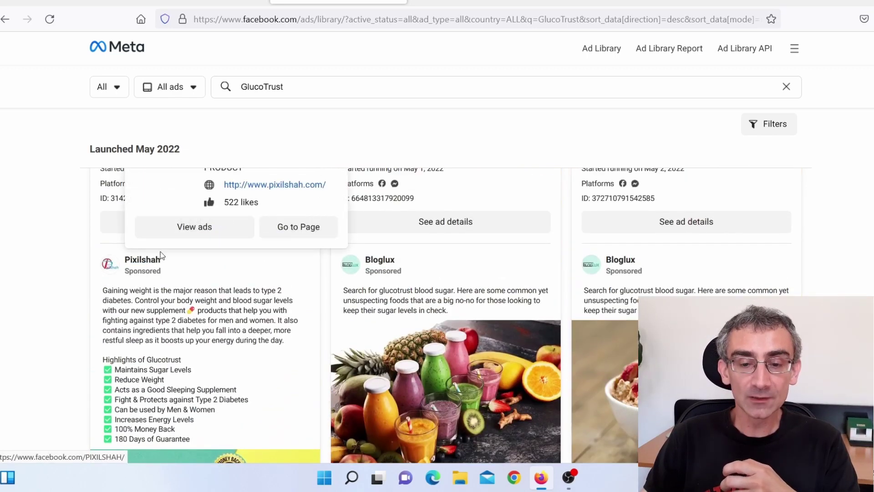
{"action": "right_click", "coordinate": [153, 263]}
{"action": "left_click", "coordinate": [185, 273]}
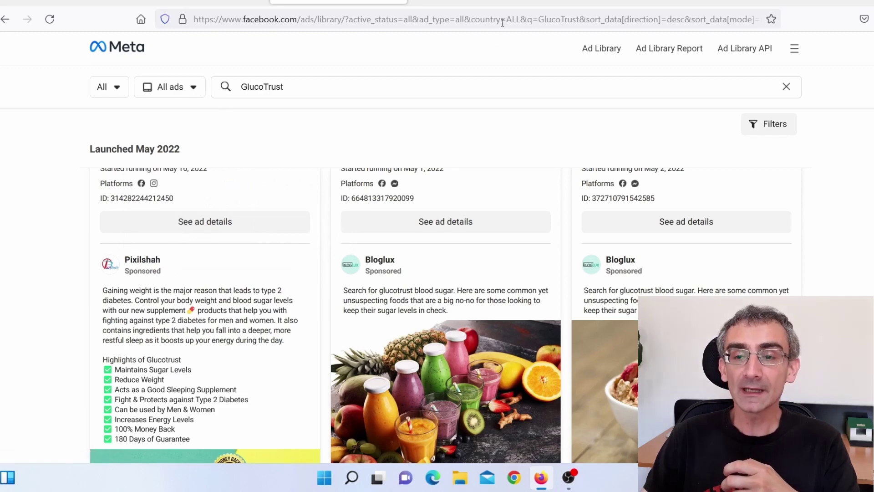
{"action": "key", "text": "ctrl+Tab"}
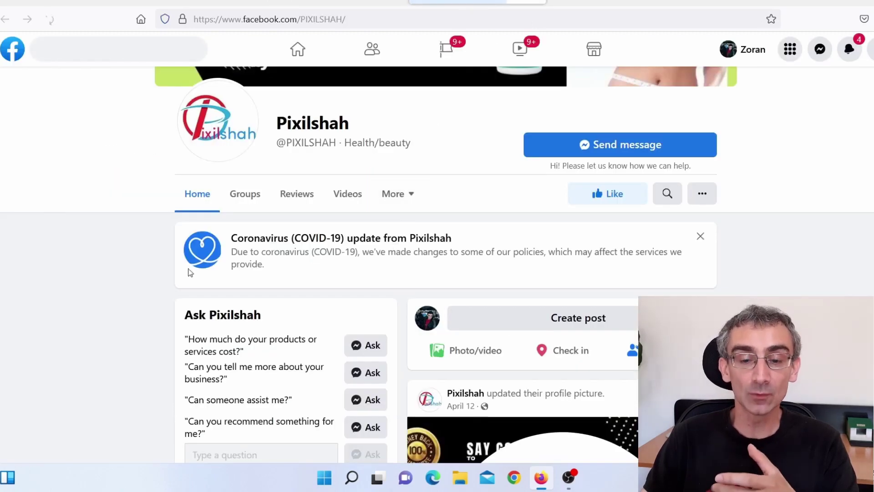
Open the full transparency details of the Pixilshah page and go from there to all its ads in the Ad Library.
{"action": "scroll", "coordinate": [154, 309], "scroll_direction": "down", "scroll_amount": 10}
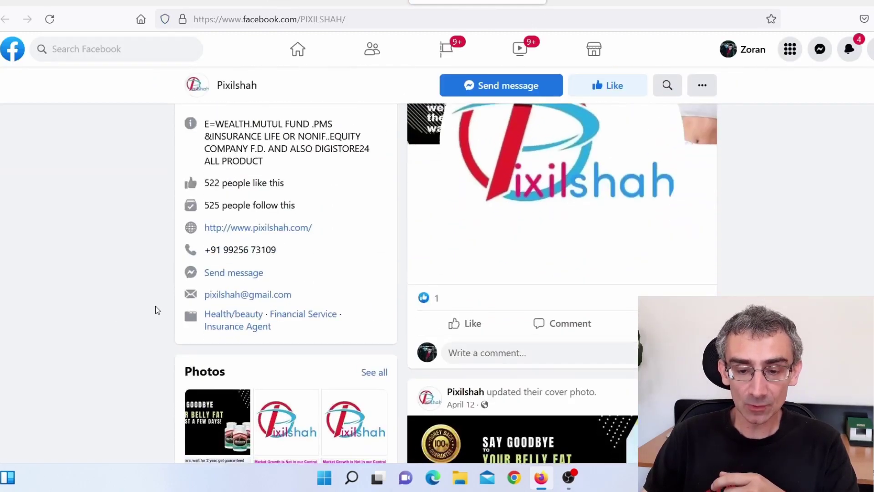
{"action": "scroll", "coordinate": [156, 308], "scroll_direction": "down", "scroll_amount": 7}
{"action": "scroll", "coordinate": [156, 308], "scroll_direction": "up", "scroll_amount": 2}
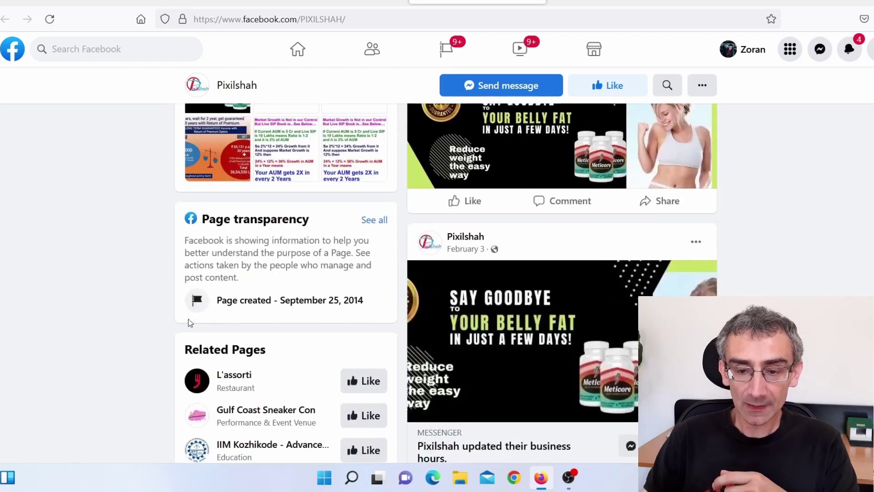
{"action": "left_click", "coordinate": [370, 227]}
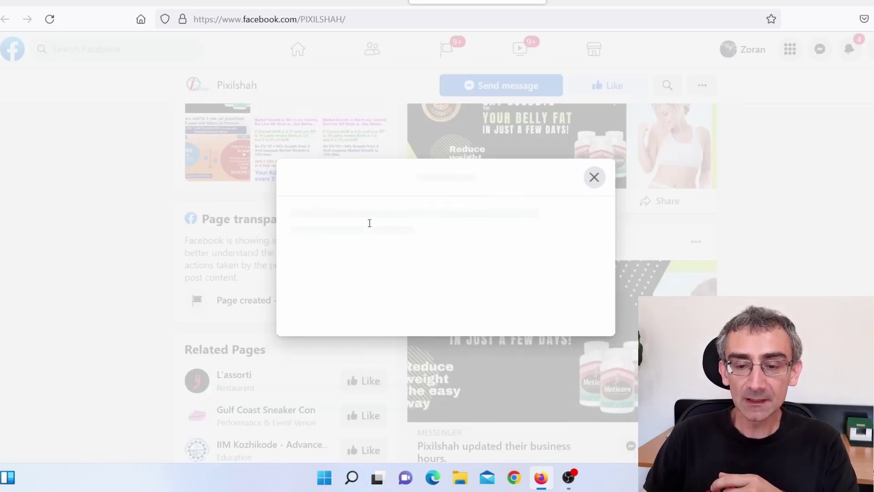
{"action": "scroll", "coordinate": [487, 267], "scroll_direction": "down", "scroll_amount": 1}
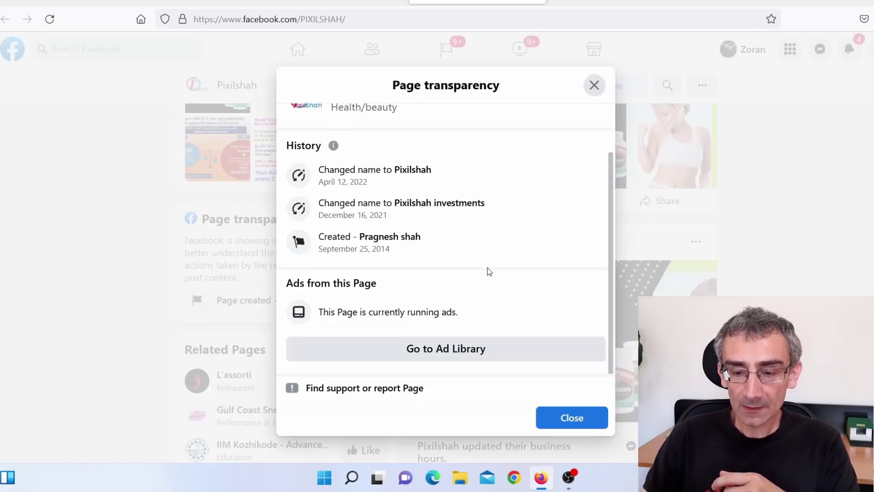
{"action": "left_click", "coordinate": [450, 347]}
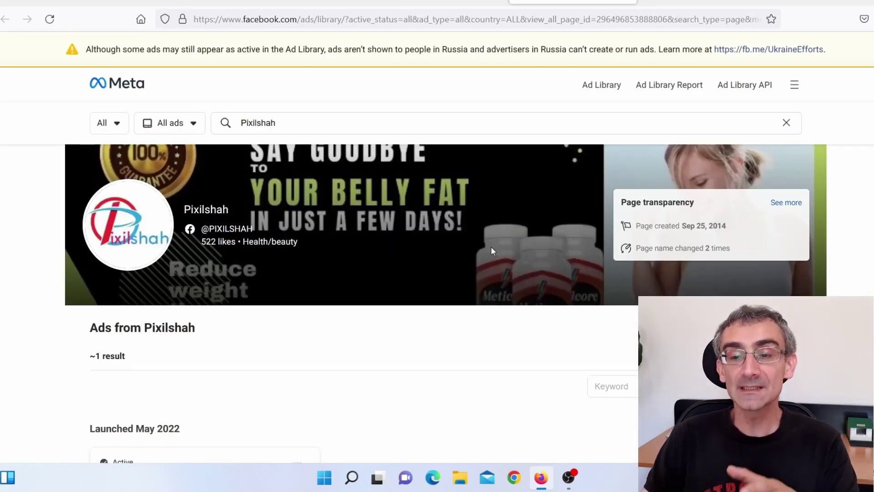
{"action": "scroll", "coordinate": [413, 310], "scroll_direction": "down", "scroll_amount": 6}
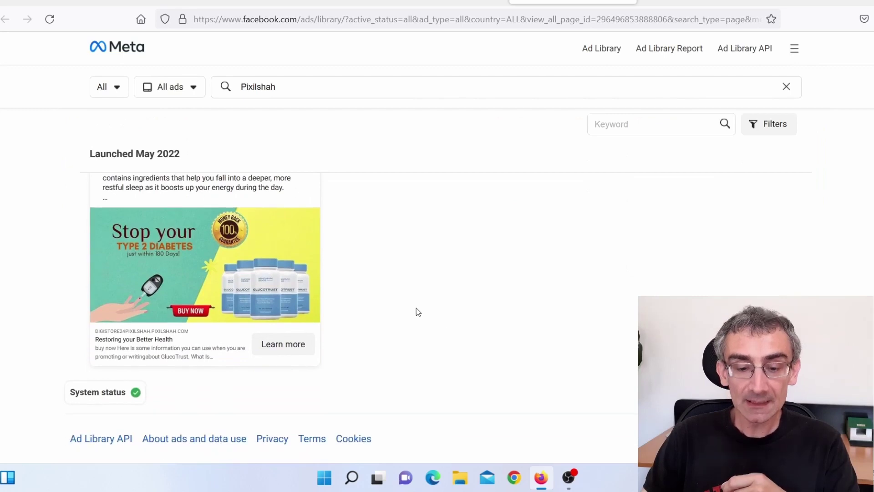
Examine the Pixilshah GlucoTrust ad in the Ad Library, including its start date, platforms, ad text and image.
{"action": "scroll", "coordinate": [447, 338], "scroll_direction": "up", "scroll_amount": 3}
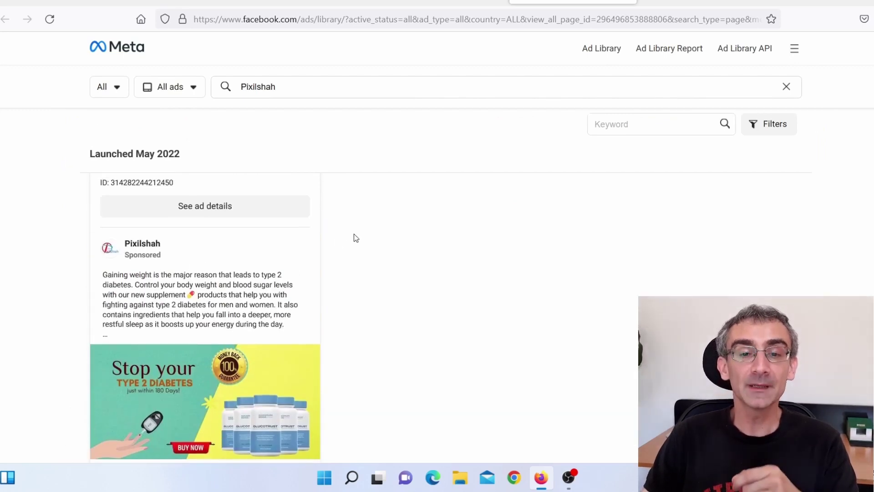
{"action": "scroll", "coordinate": [371, 282], "scroll_direction": "up", "scroll_amount": 4}
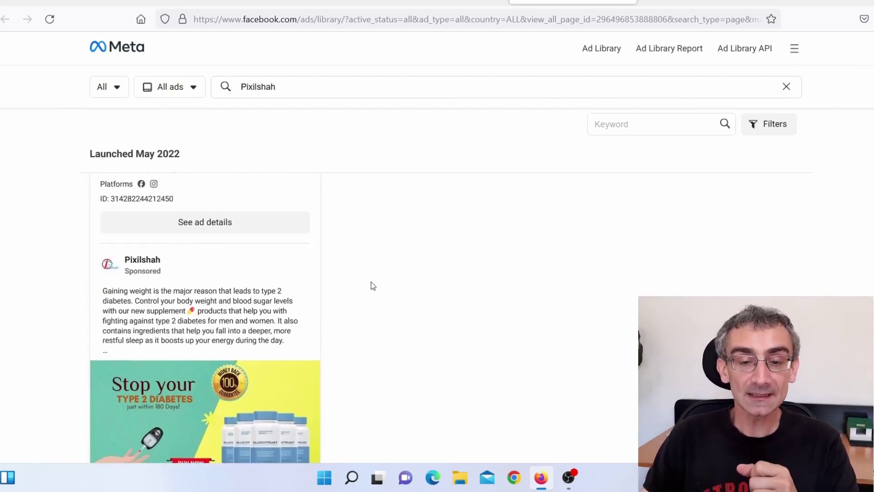
{"action": "scroll", "coordinate": [207, 318], "scroll_direction": "down", "scroll_amount": 3}
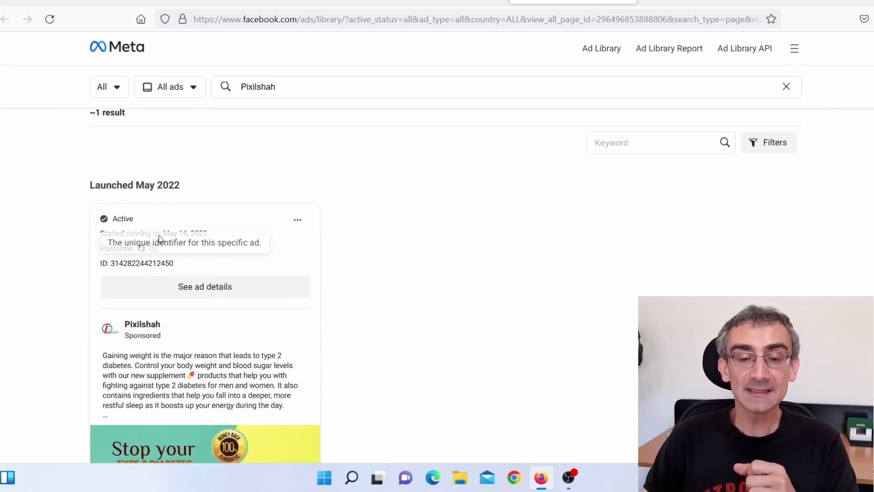
{"action": "left_click_drag", "start_coordinate": [157, 233], "coordinate": [174, 263]}
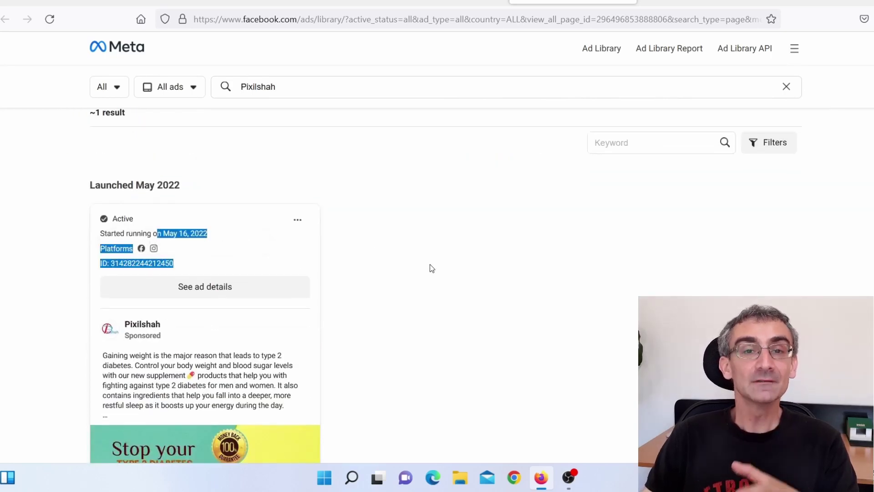
{"action": "scroll", "coordinate": [211, 282], "scroll_direction": "down", "scroll_amount": 2}
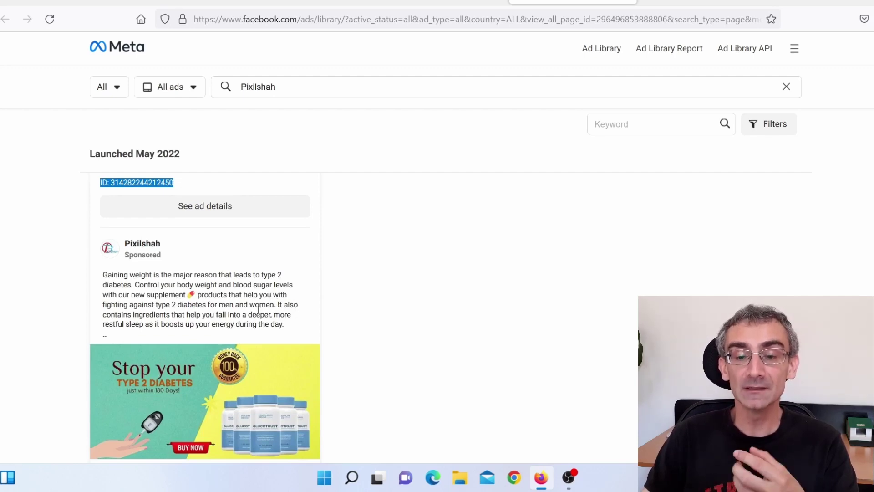
Check the GlucoTrust listing on ClickBank, and inspect the subdomain in the web address of the Pixilshah landing page.
{"action": "left_click", "coordinate": [59, 2]}
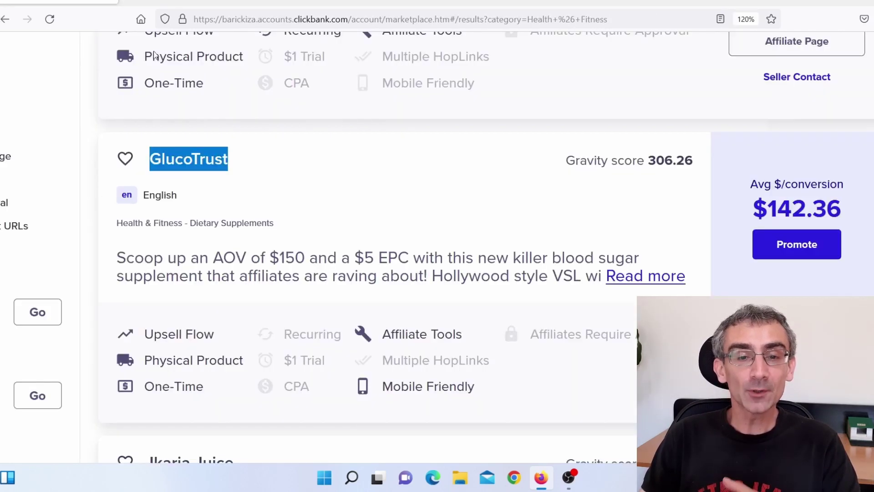
{"action": "left_click", "coordinate": [683, 2]}
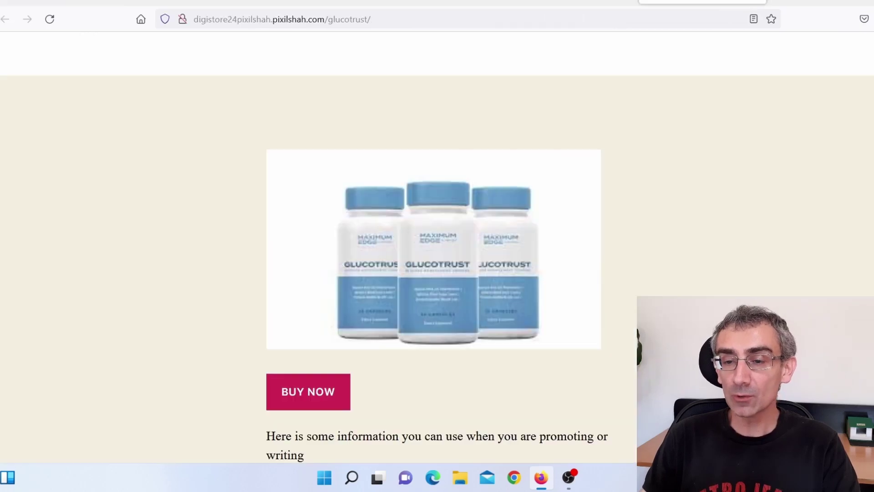
{"action": "left_click_drag", "start_coordinate": [243, 19], "coordinate": [189, 21]}
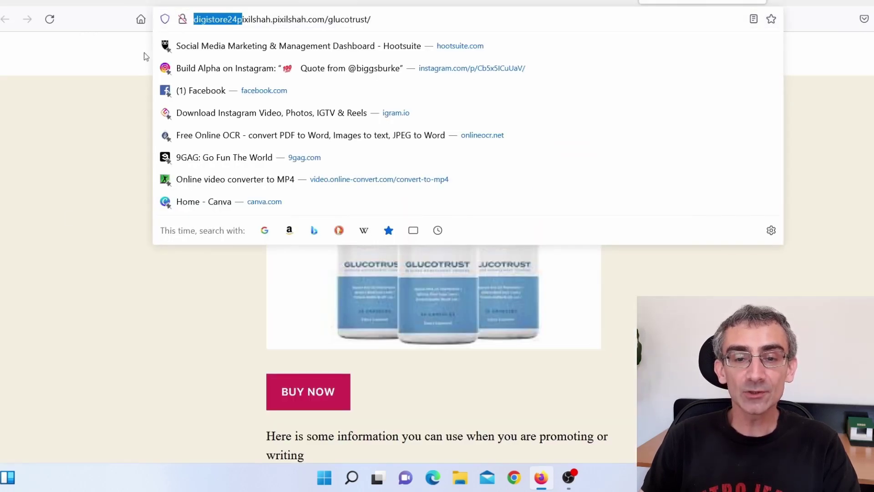
{"action": "left_click", "coordinate": [106, 318]}
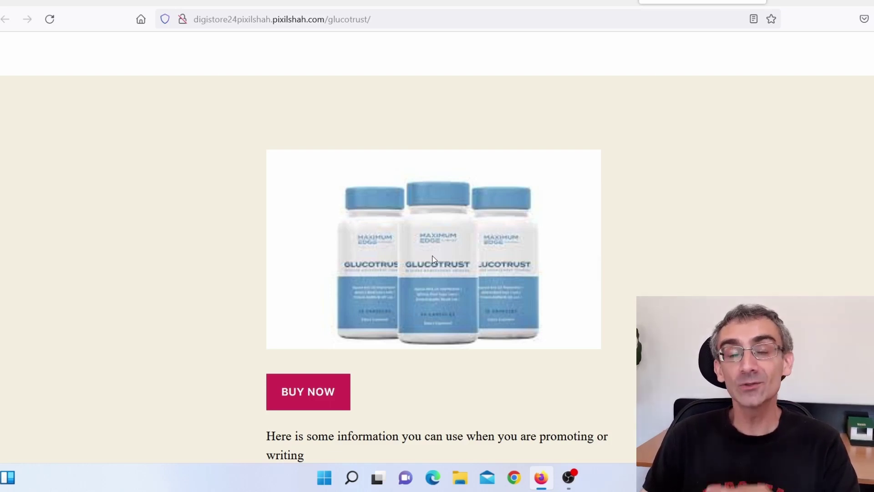
Read through the Pixilshah landing page's diabetes and ingredient sections, comparing its imagery with the GlucoTrust affiliates page.
{"action": "scroll", "coordinate": [494, 278], "scroll_direction": "up", "scroll_amount": 5}
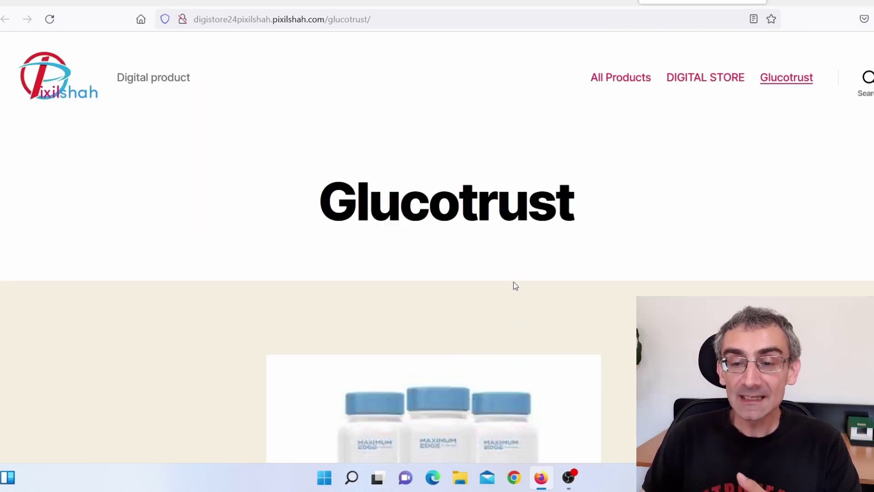
{"action": "scroll", "coordinate": [515, 286], "scroll_direction": "down", "scroll_amount": 1}
{"action": "scroll", "coordinate": [515, 286], "scroll_direction": "down", "scroll_amount": 20}
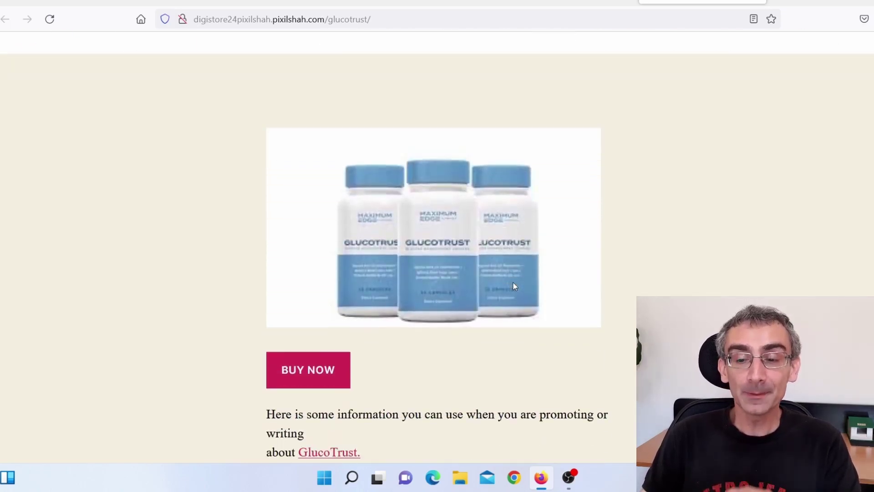
{"action": "scroll", "coordinate": [513, 282], "scroll_direction": "down", "scroll_amount": 15}
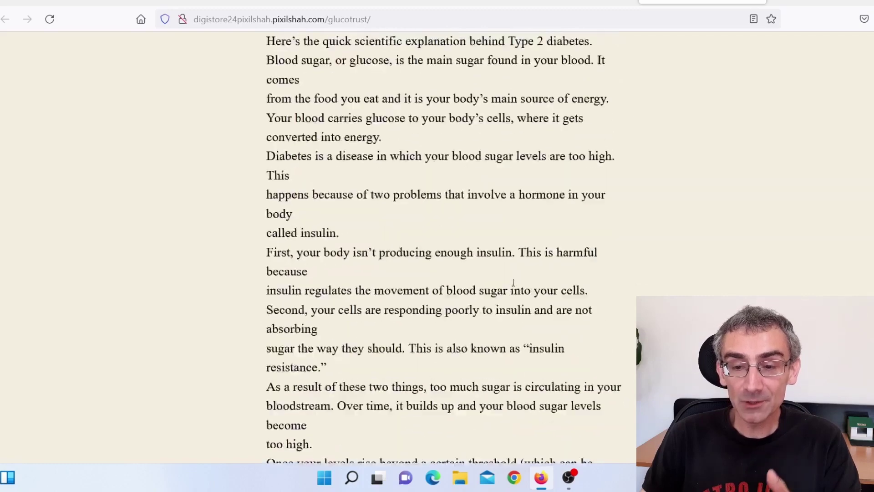
{"action": "scroll", "coordinate": [514, 283], "scroll_direction": "down", "scroll_amount": 9}
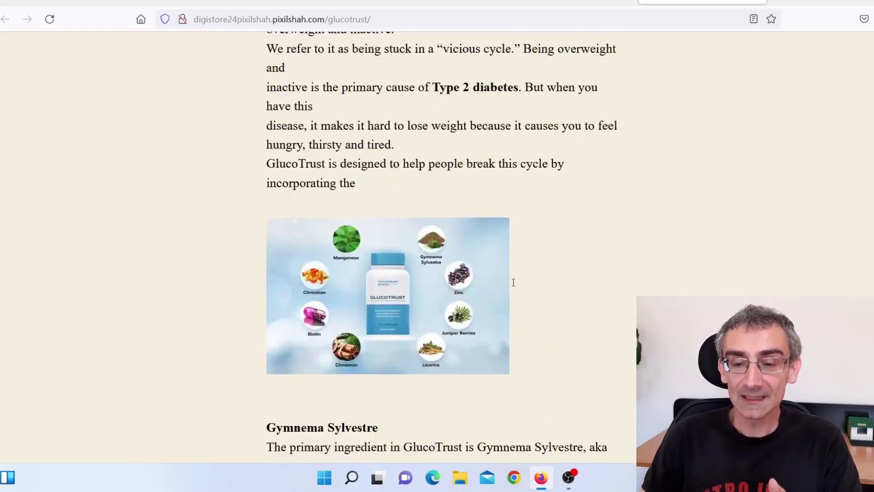
{"action": "scroll", "coordinate": [469, 266], "scroll_direction": "down", "scroll_amount": 6}
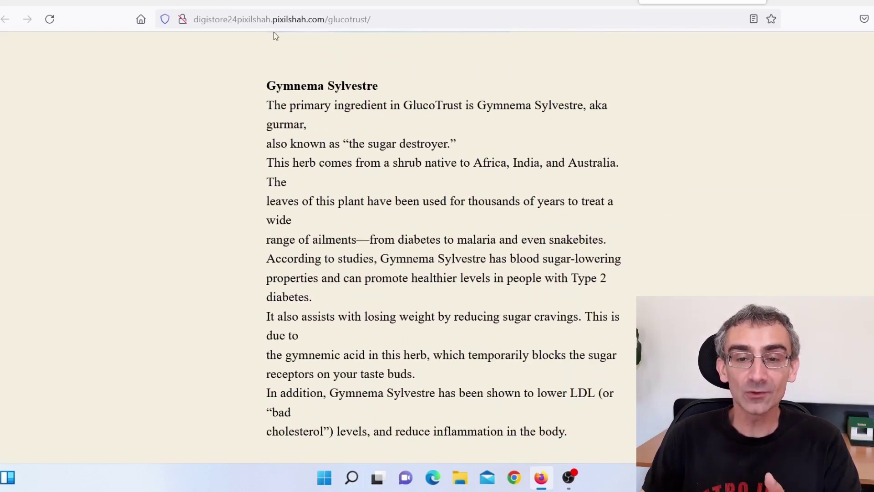
{"action": "left_click", "coordinate": [184, 2]}
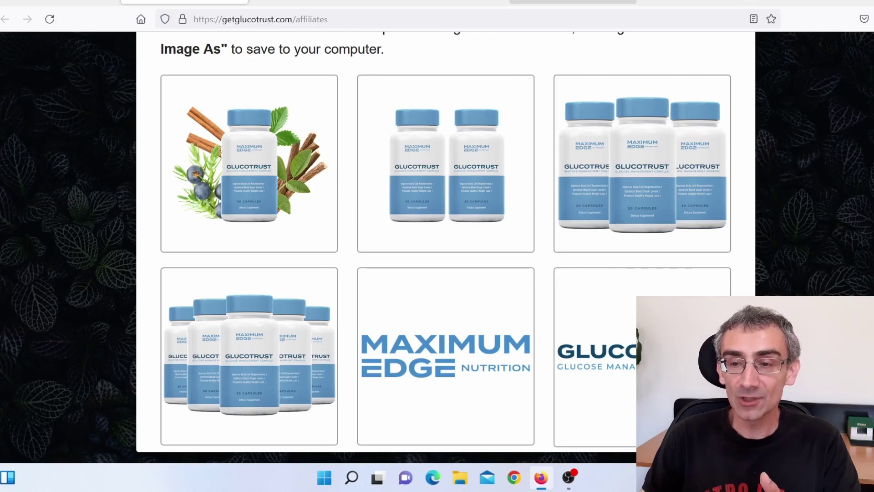
{"action": "left_click", "coordinate": [703, 1]}
{"action": "scroll", "coordinate": [475, 271], "scroll_direction": "down", "scroll_amount": 15}
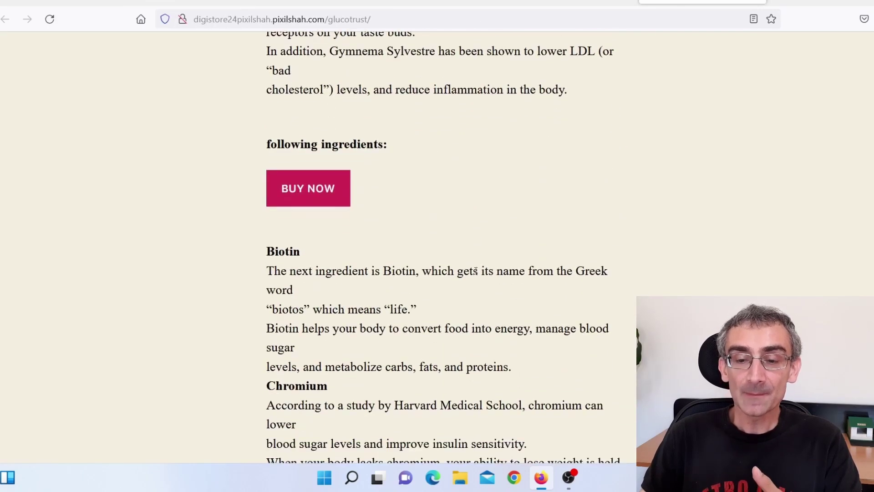
{"action": "scroll", "coordinate": [476, 271], "scroll_direction": "down", "scroll_amount": 13}
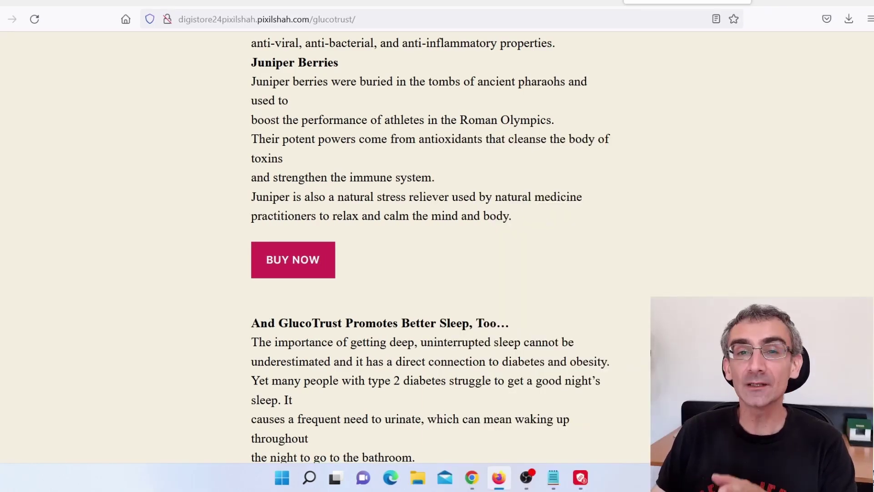
Highlight the landing page text from the Juniper Berries heading through the better sleep section and review it.
{"action": "left_click_drag", "start_coordinate": [252, 62], "coordinate": [515, 340]}
{"action": "scroll", "coordinate": [564, 312], "scroll_direction": "down", "scroll_amount": 1}
{"action": "scroll", "coordinate": [517, 299], "scroll_direction": "down", "scroll_amount": 4}
{"action": "scroll", "coordinate": [477, 361], "scroll_direction": "down", "scroll_amount": 5}
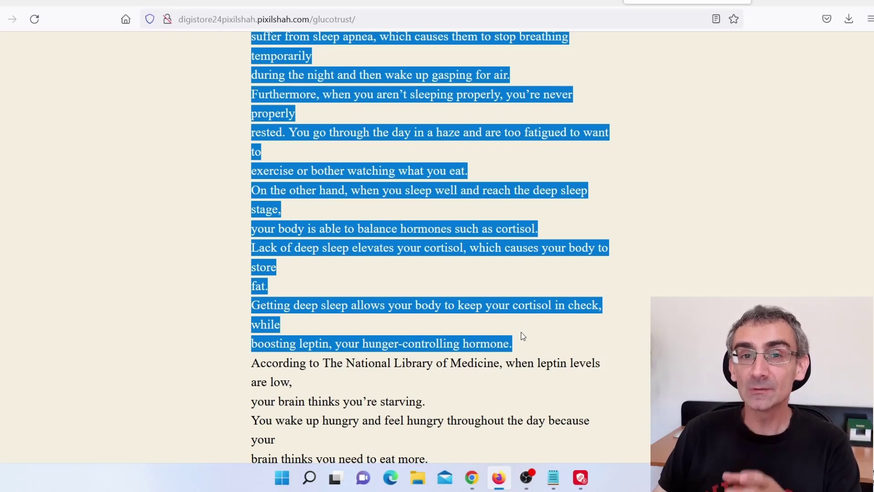
{"action": "scroll", "coordinate": [496, 379], "scroll_direction": "up", "scroll_amount": 4}
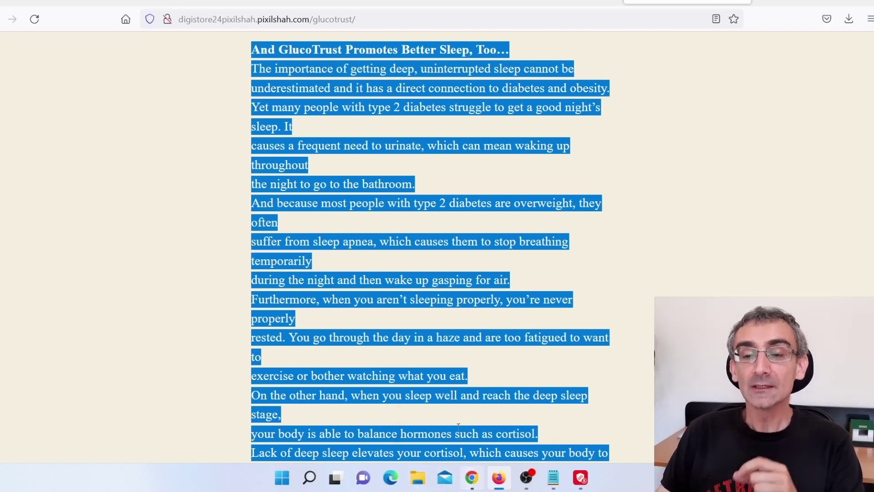
Switch to Meta Business Suite in Chrome, start a "Get more website visitors" ad and upload the GlucoTrust bottle image from the Desktop.
{"action": "left_click", "coordinate": [471, 477]}
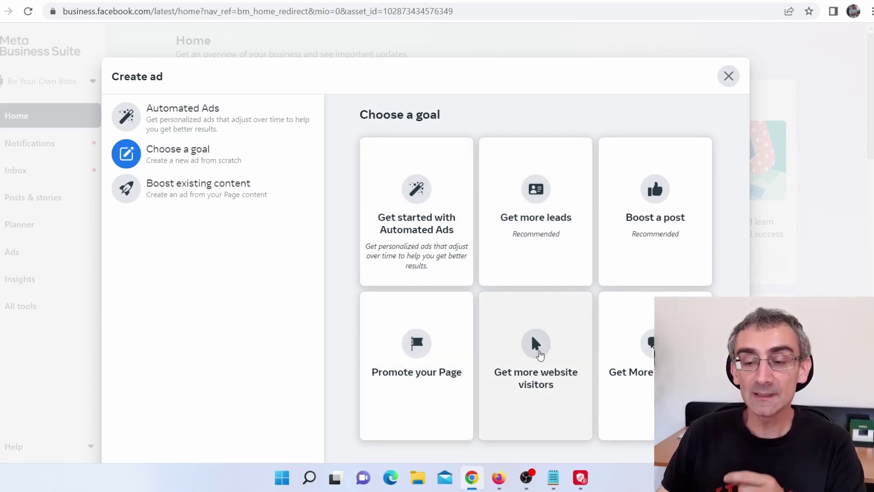
{"action": "left_click", "coordinate": [539, 352]}
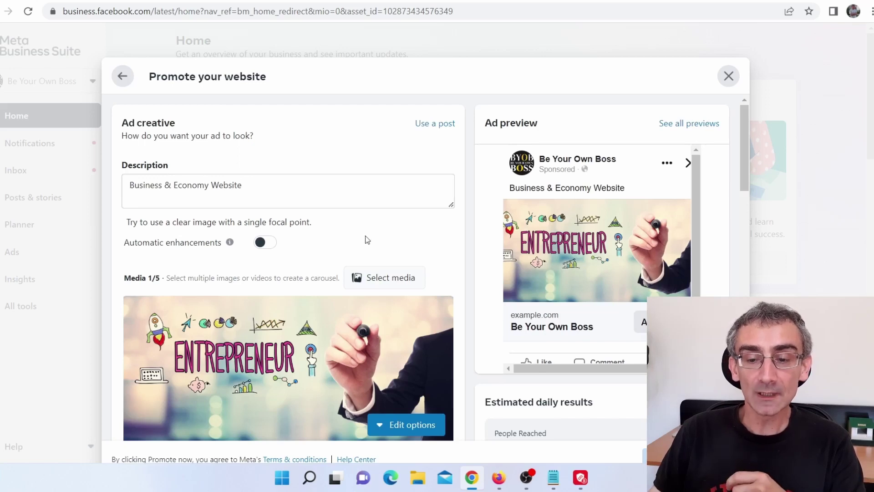
{"action": "left_click", "coordinate": [382, 284]}
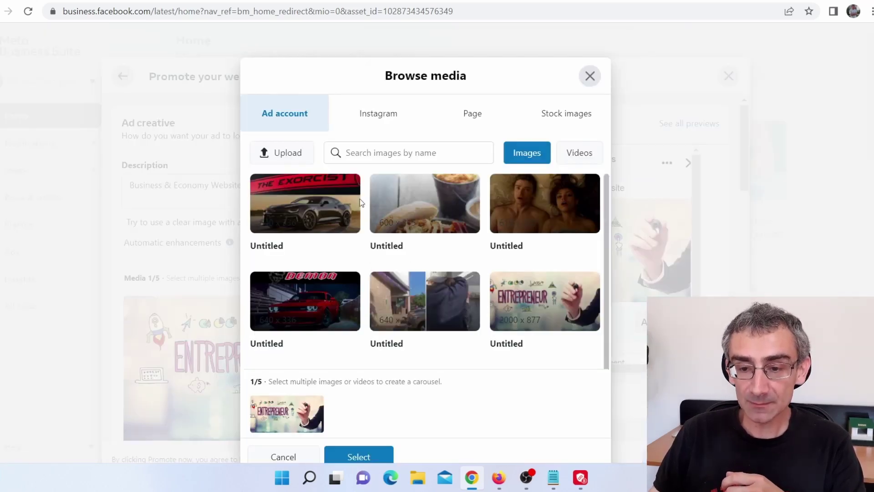
{"action": "left_click", "coordinate": [291, 153]}
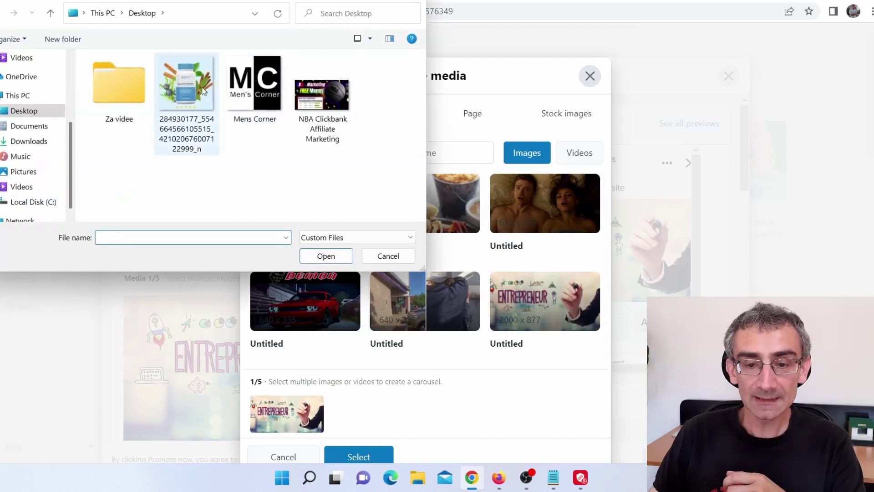
{"action": "double_click", "coordinate": [186, 84]}
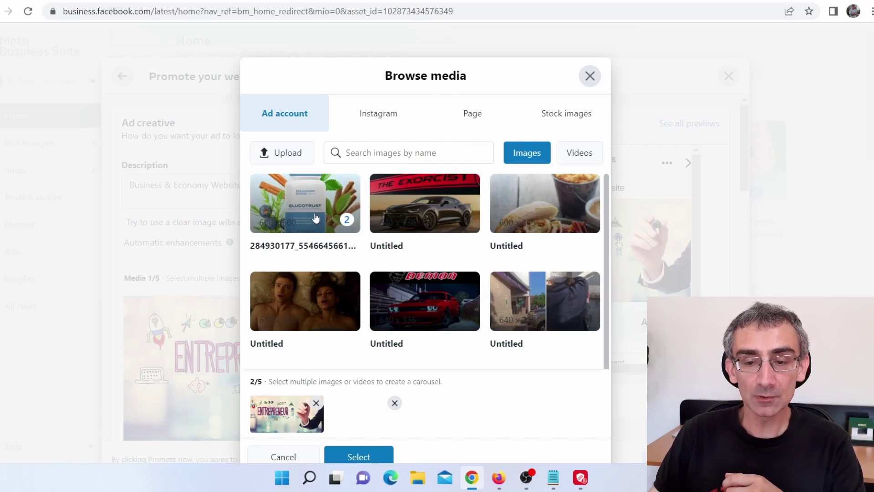
Add the uploaded GlucoTrust image to the ad creative and remove the Entrepreneur image from its media.
{"action": "left_click", "coordinate": [312, 213]}
{"action": "left_click", "coordinate": [312, 213]}
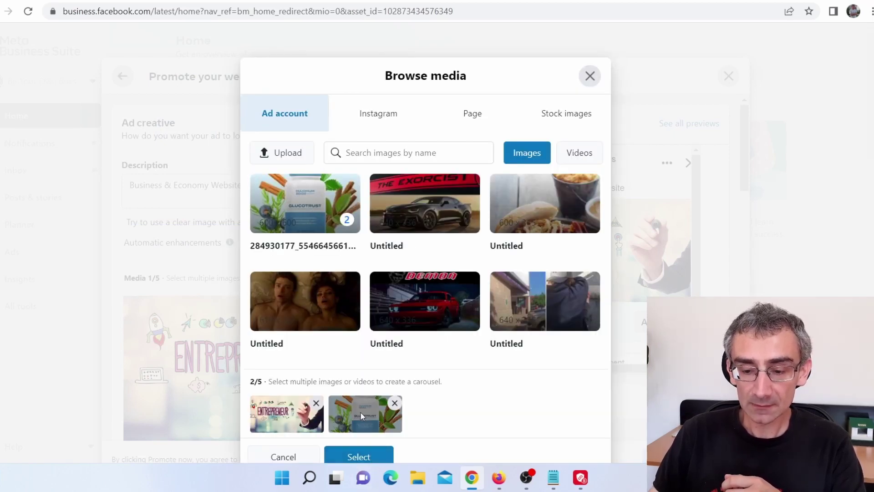
{"action": "left_click", "coordinate": [361, 456]}
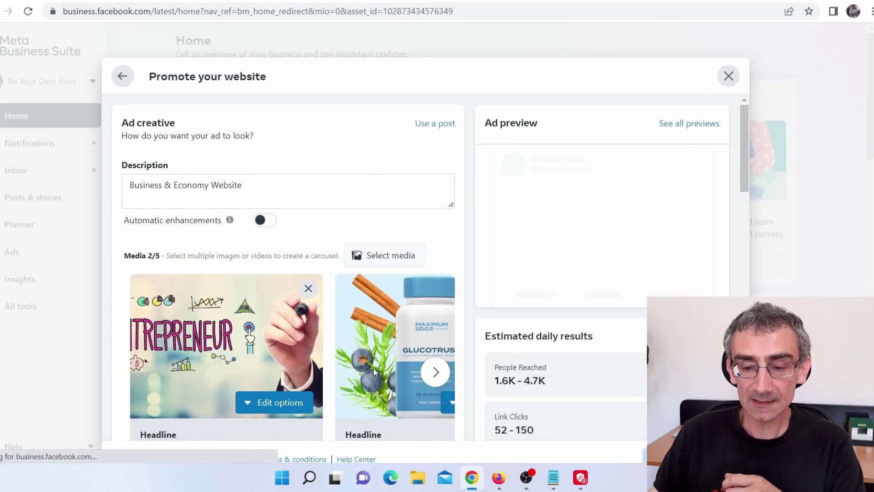
{"action": "left_click", "coordinate": [308, 290]}
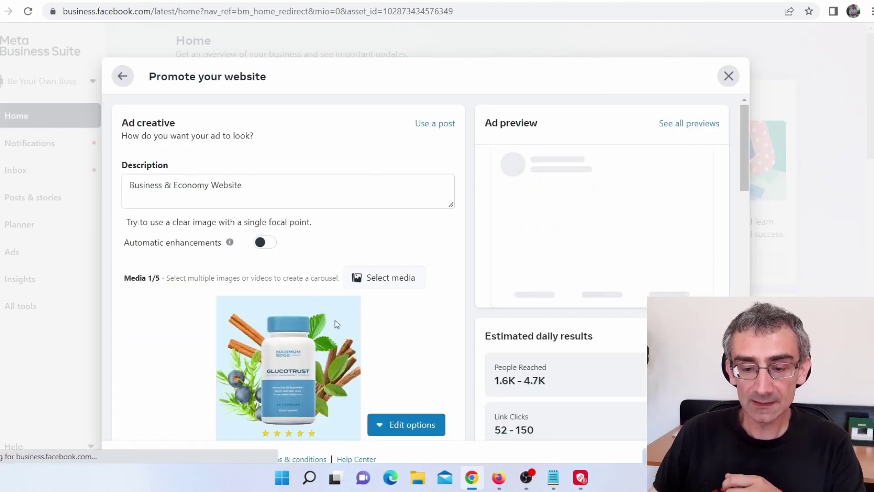
{"action": "scroll", "coordinate": [307, 295], "scroll_direction": "down", "scroll_amount": 3}
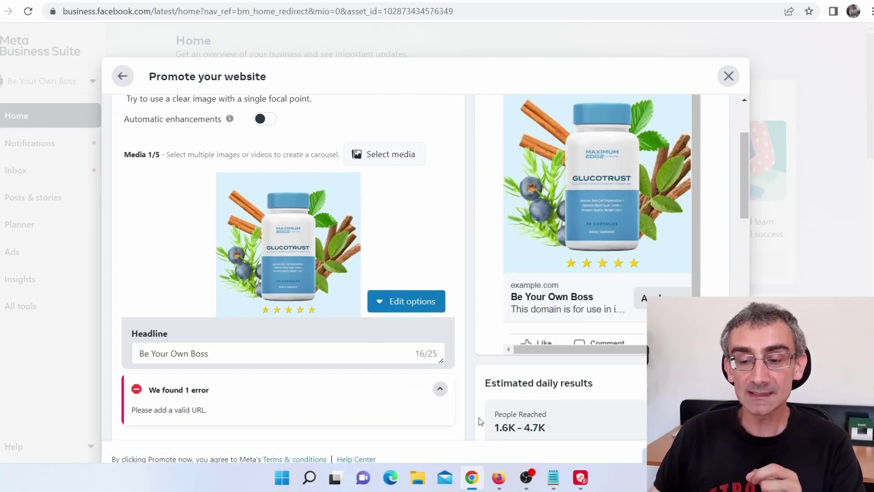
Compare the Pixilshah ad in the Ad Library with the description, image and headline of the draft ad in Meta Business Suite.
{"action": "left_click", "coordinate": [498, 477]}
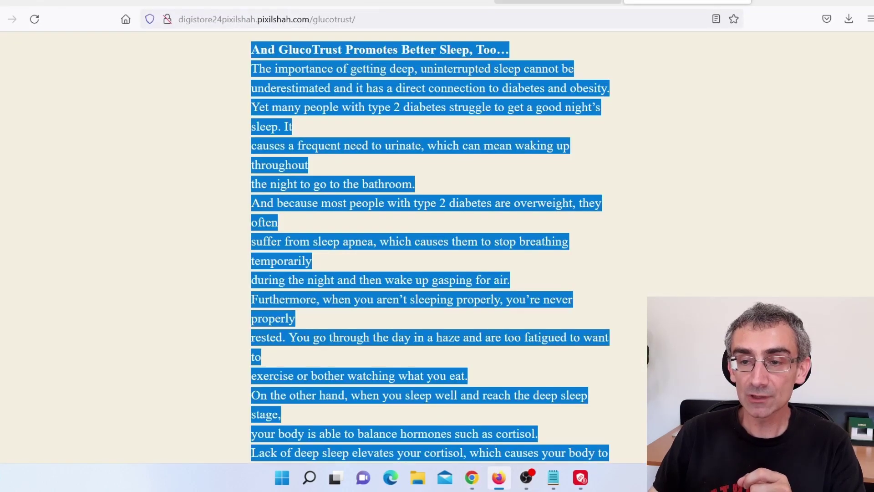
{"action": "left_click", "coordinate": [558, 2]}
{"action": "scroll", "coordinate": [198, 318], "scroll_direction": "down", "scroll_amount": 2}
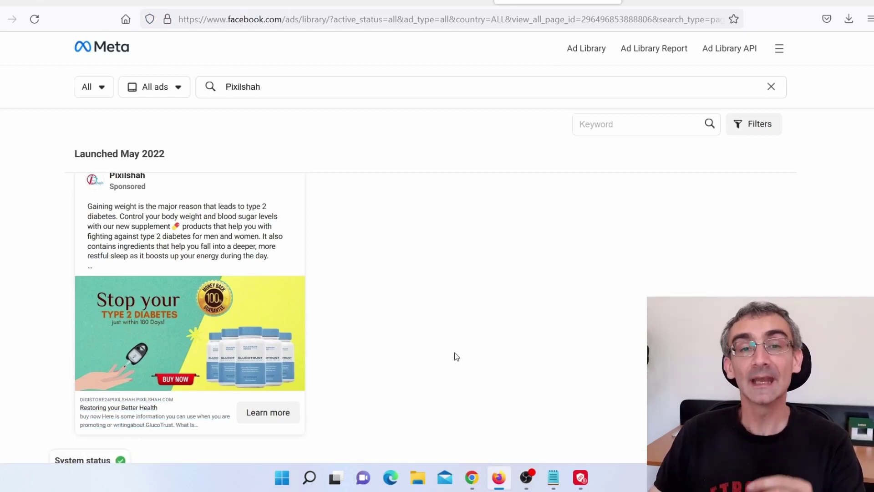
{"action": "left_click", "coordinate": [471, 477]}
{"action": "scroll", "coordinate": [368, 304], "scroll_direction": "up", "scroll_amount": 1}
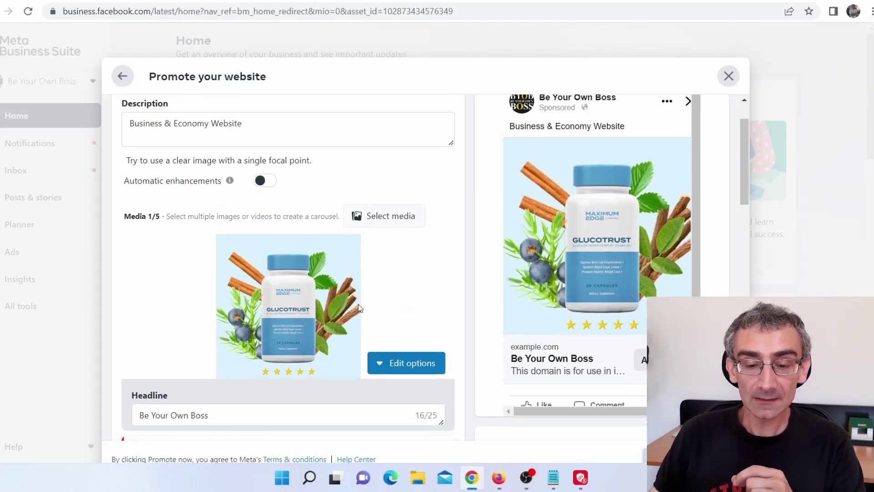
{"action": "scroll", "coordinate": [360, 309], "scroll_direction": "down", "scroll_amount": 2}
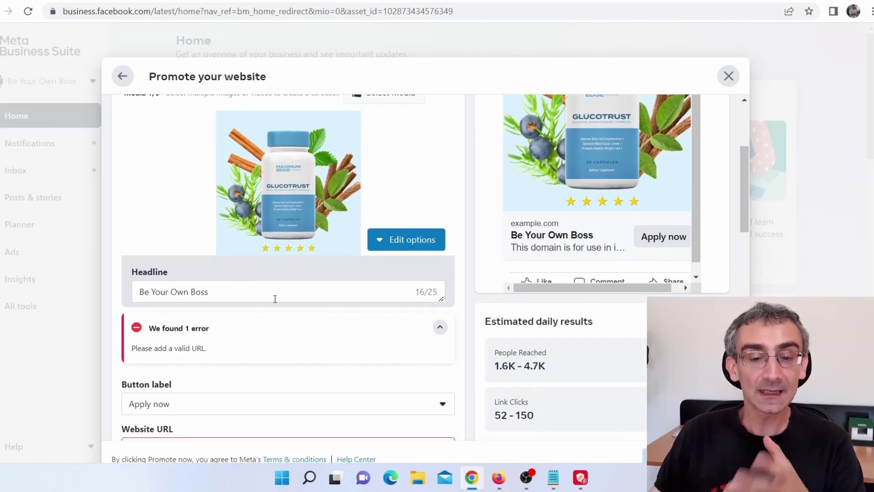
Switch to the Ad Library in Firefox, expand the Pixilshah ad's full text and highlight it through the 180 Days of Guarantee line.
{"action": "left_click", "coordinate": [499, 478]}
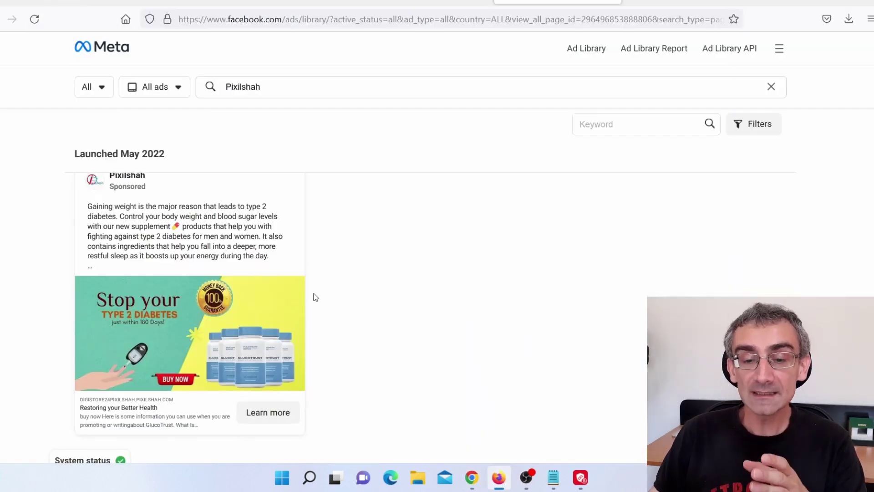
{"action": "left_click", "coordinate": [92, 273]}
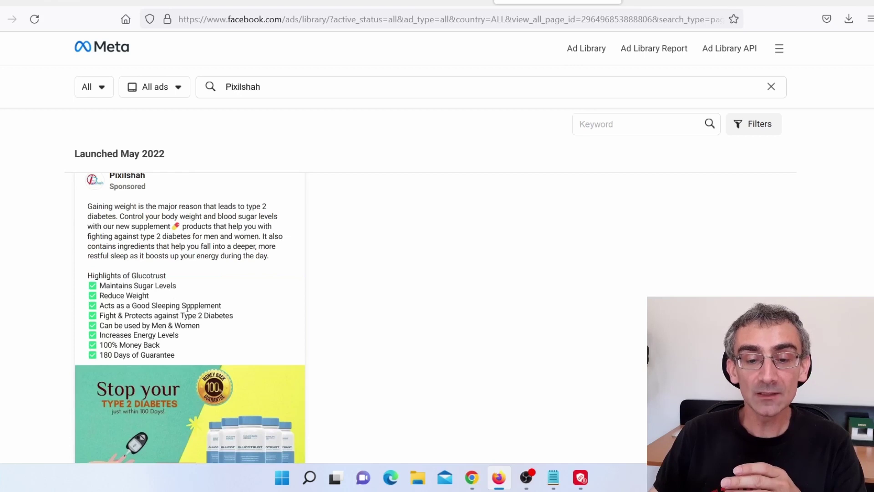
{"action": "left_click_drag", "start_coordinate": [207, 360], "coordinate": [89, 205]}
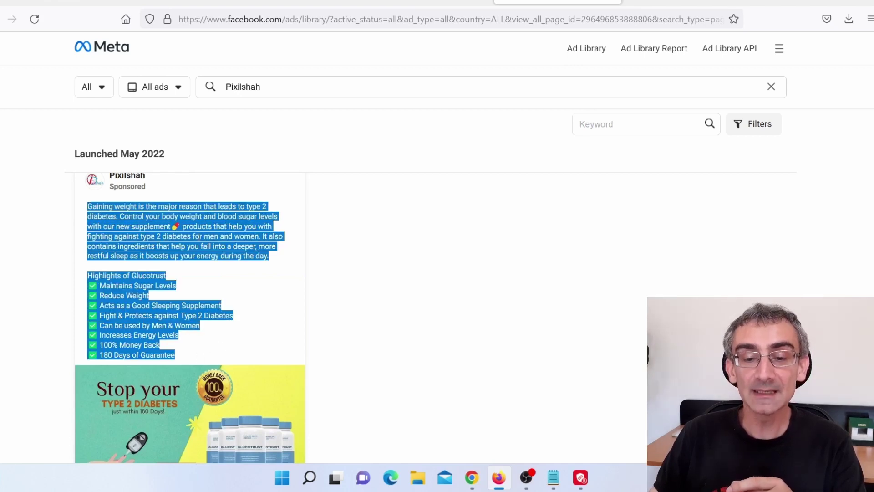
{"action": "left_click", "coordinate": [228, 229]}
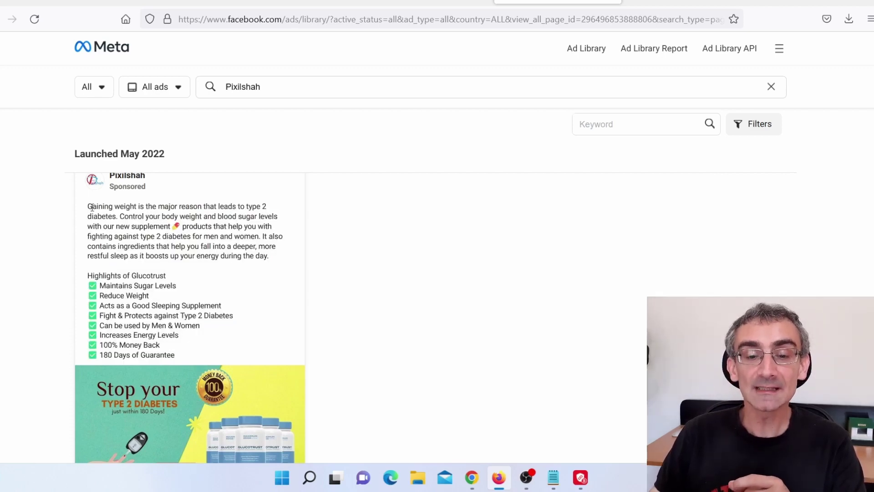
{"action": "left_click_drag", "start_coordinate": [92, 206], "coordinate": [190, 296]}
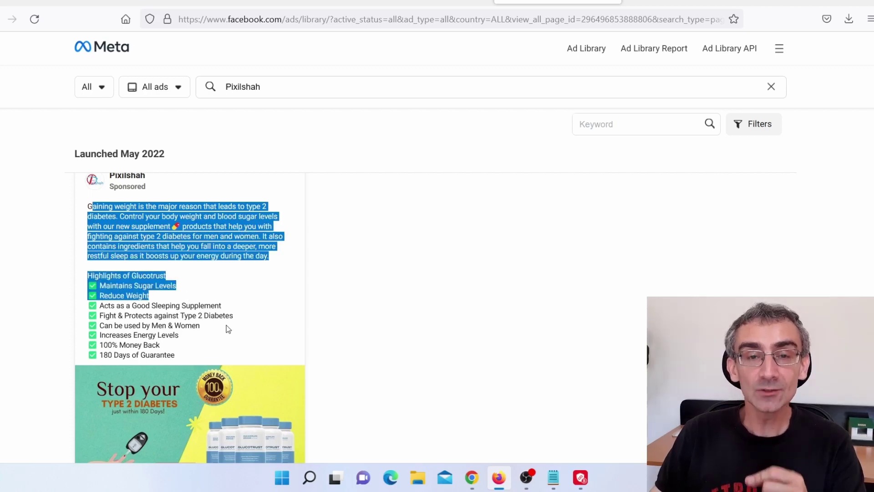
{"action": "left_click", "coordinate": [227, 328]}
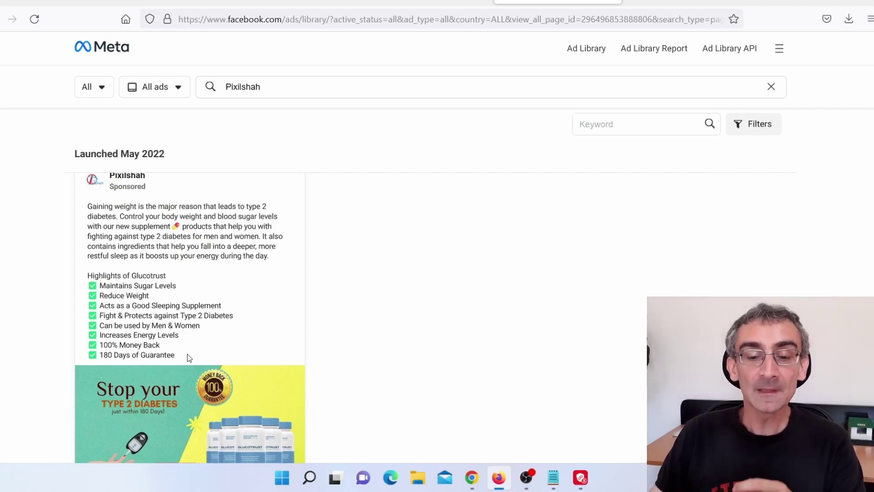
{"action": "left_click_drag", "start_coordinate": [188, 354], "coordinate": [81, 213]}
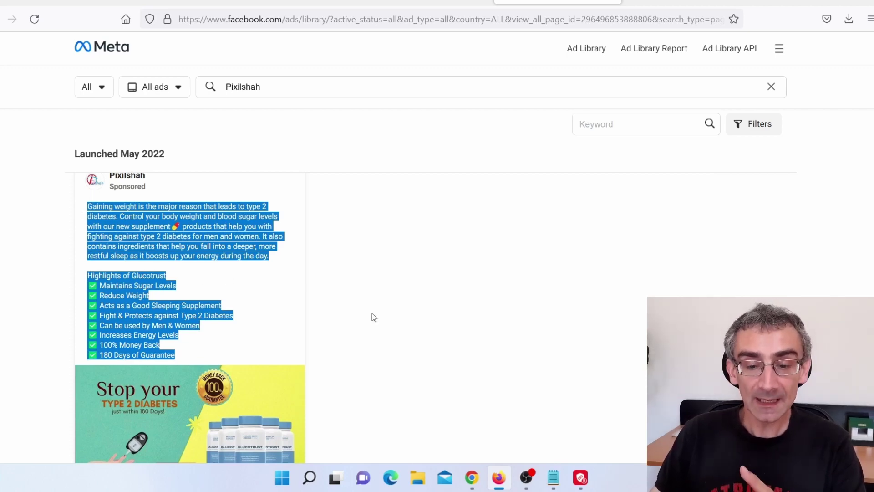
{"action": "left_click", "coordinate": [401, 321]}
{"action": "scroll", "coordinate": [408, 324], "scroll_direction": "down", "scroll_amount": 4}
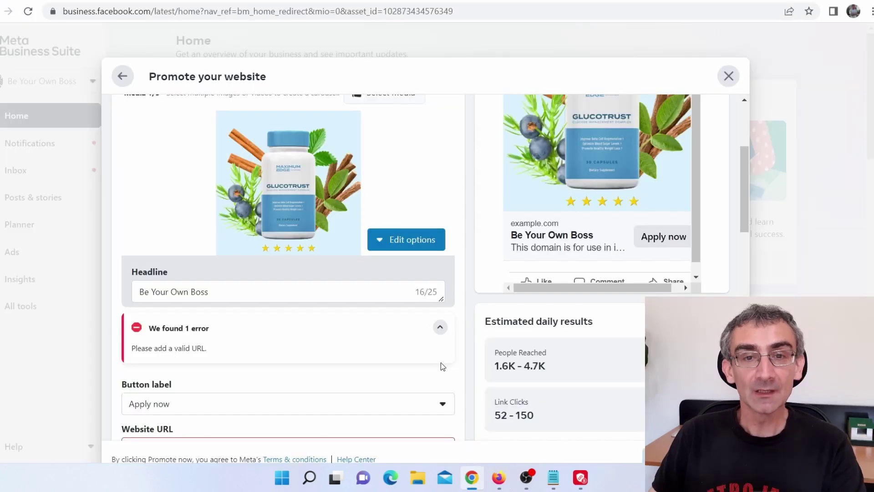
Replace the draft ad's headline in Meta Business Suite with "Take this before bedtime".
{"action": "left_click", "coordinate": [178, 291]}
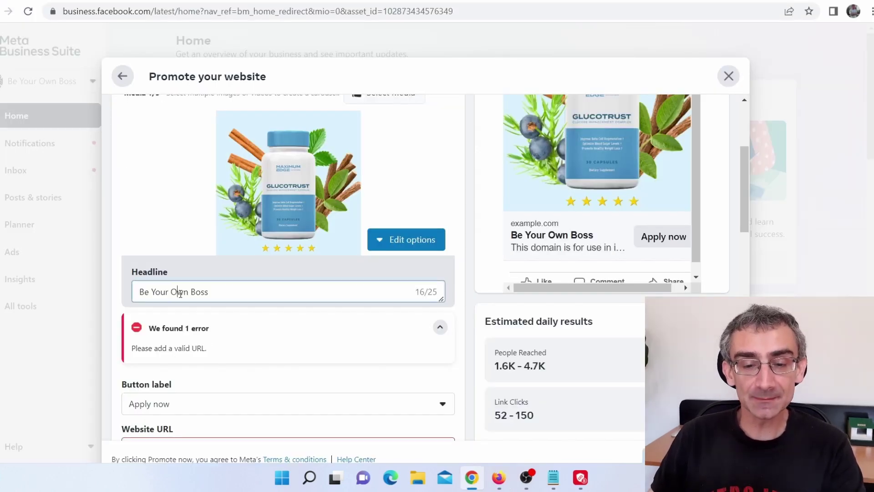
{"action": "left_click_drag", "start_coordinate": [235, 294], "coordinate": [116, 297]}
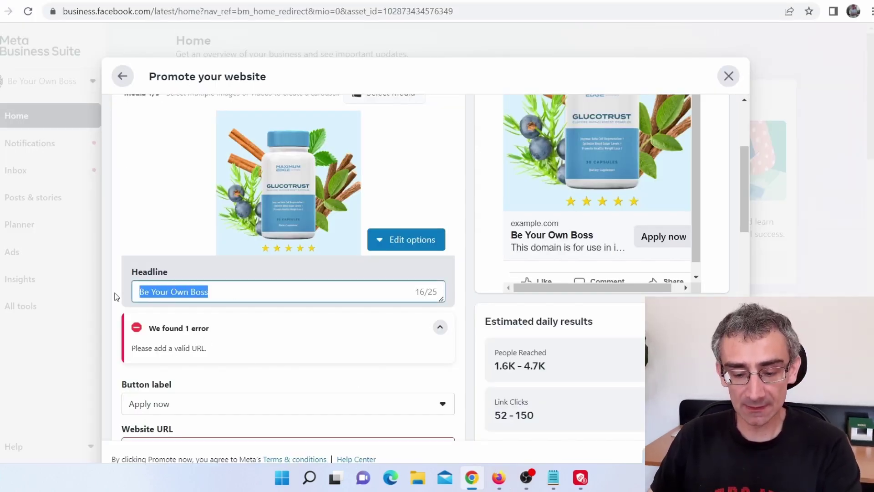
{"action": "type", "text": "Take this before bedtime"}
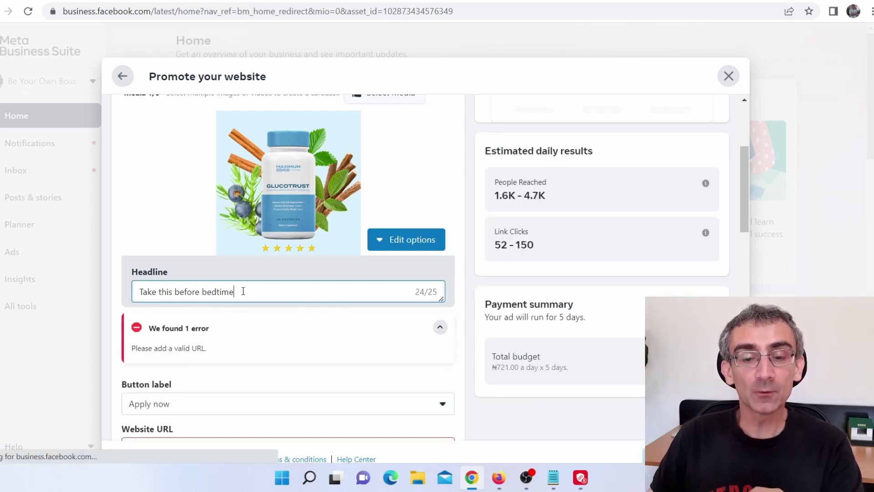
Set the ad's button label to Learn more.
{"action": "scroll", "coordinate": [261, 301], "scroll_direction": "down", "scroll_amount": 1}
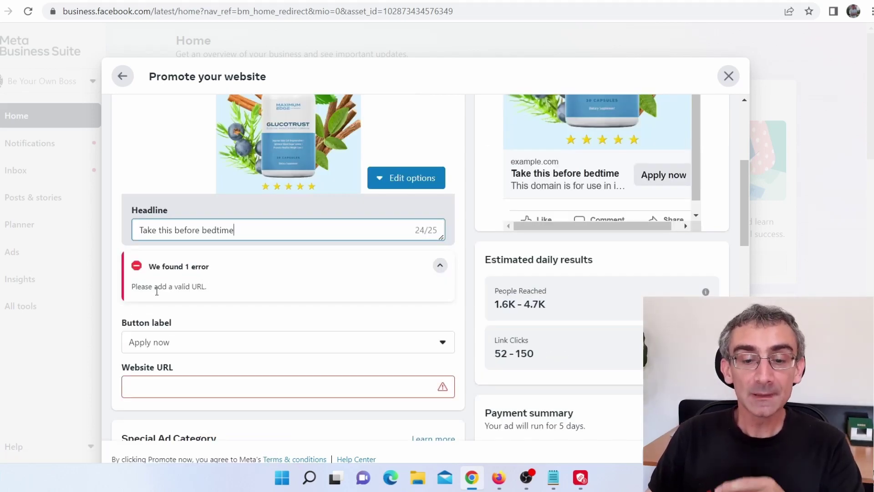
{"action": "scroll", "coordinate": [218, 310], "scroll_direction": "down", "scroll_amount": 2}
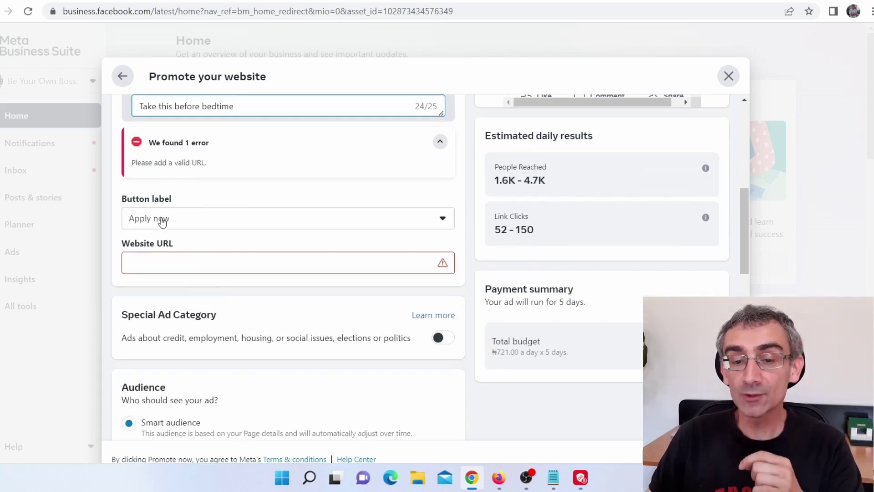
{"action": "left_click", "coordinate": [168, 224]}
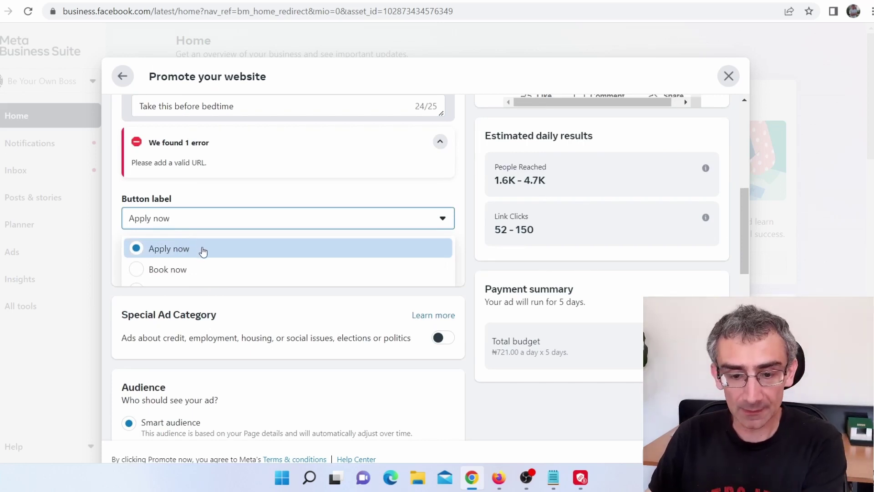
{"action": "key", "text": "Down"}
{"action": "key", "text": "Down"}
{"action": "key", "text": "Down"}
{"action": "key", "text": "Down"}
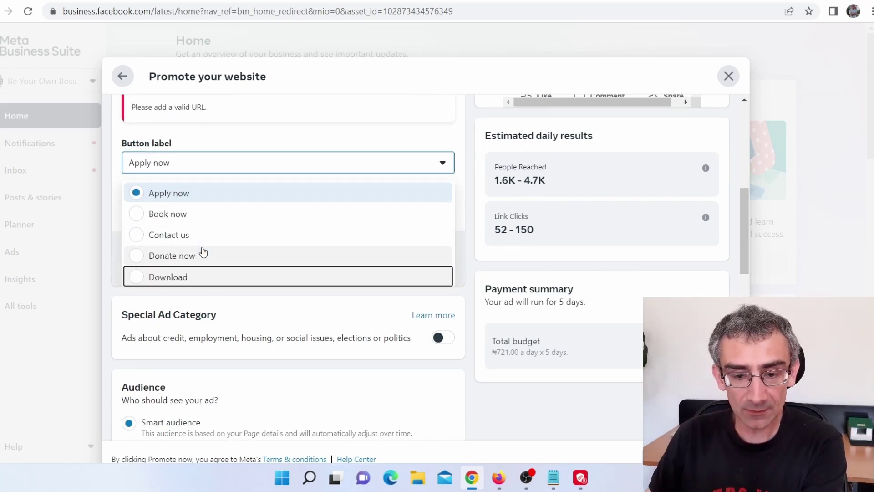
{"action": "key", "text": "Down"}
{"action": "key", "text": "Down"}
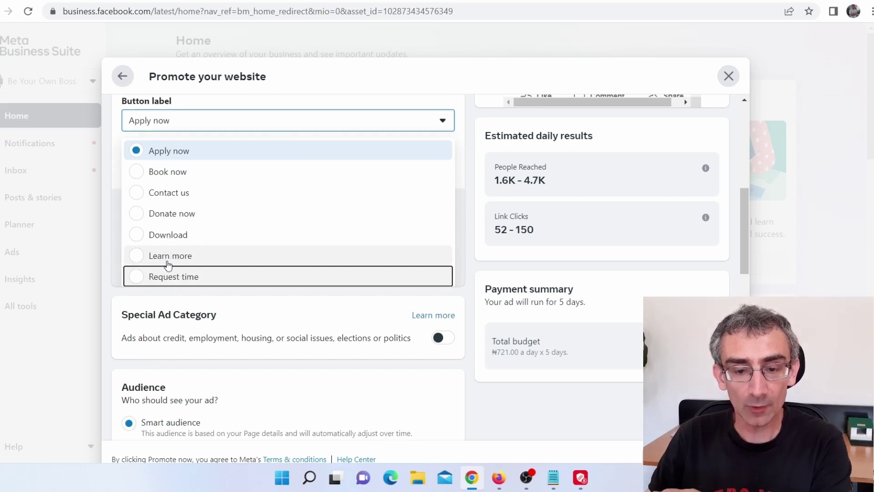
{"action": "left_click", "coordinate": [154, 260]}
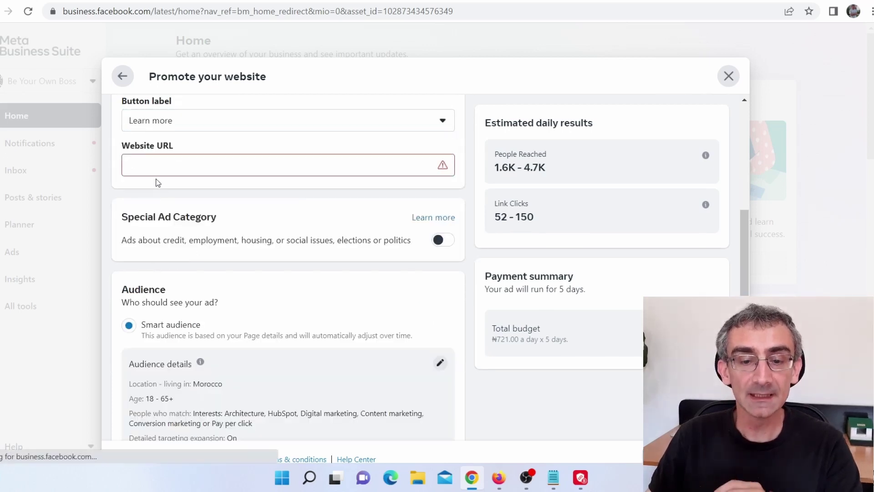
Paste the copied nourishhbox.com GlucoTrust article link as the ad's website URL.
{"action": "left_click", "coordinate": [160, 165]}
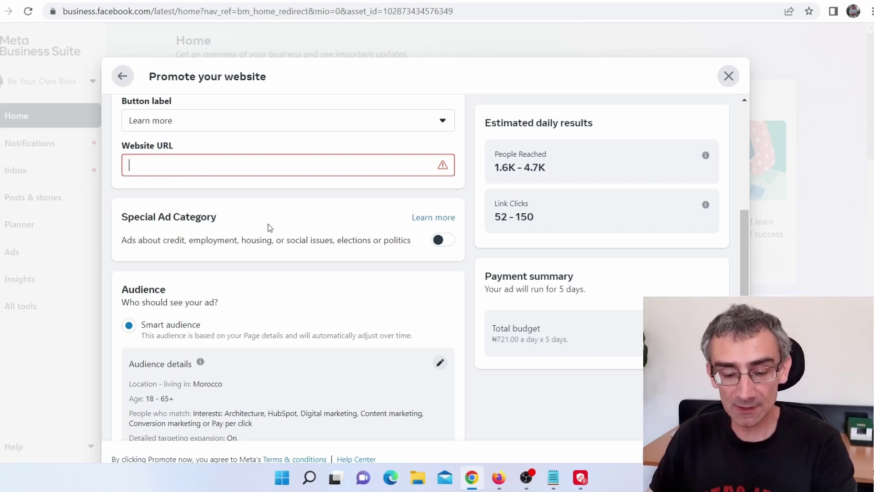
{"action": "key", "text": "ctrl+v"}
{"action": "scroll", "coordinate": [441, 307], "scroll_direction": "up", "scroll_amount": 5}
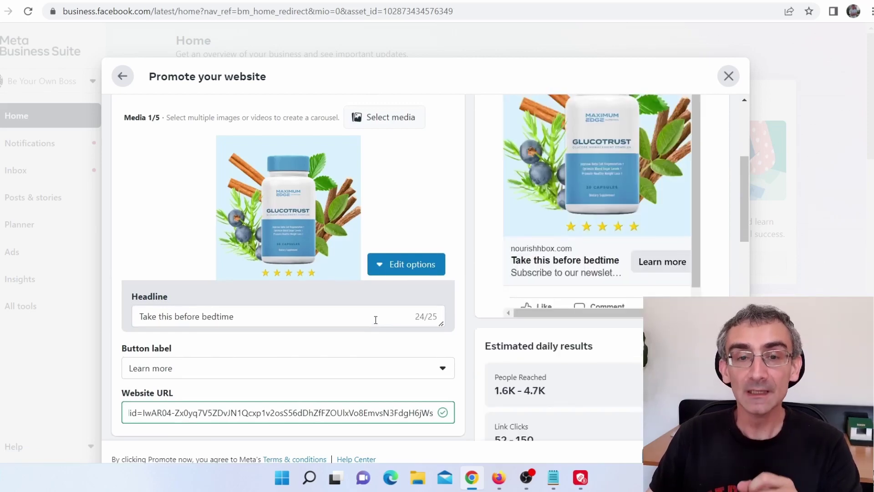
Switch to the Ad Library in Firefox and highlight the Pixilshah ad's description and Glucotrust highlights for reference.
{"action": "left_click", "coordinate": [498, 483]}
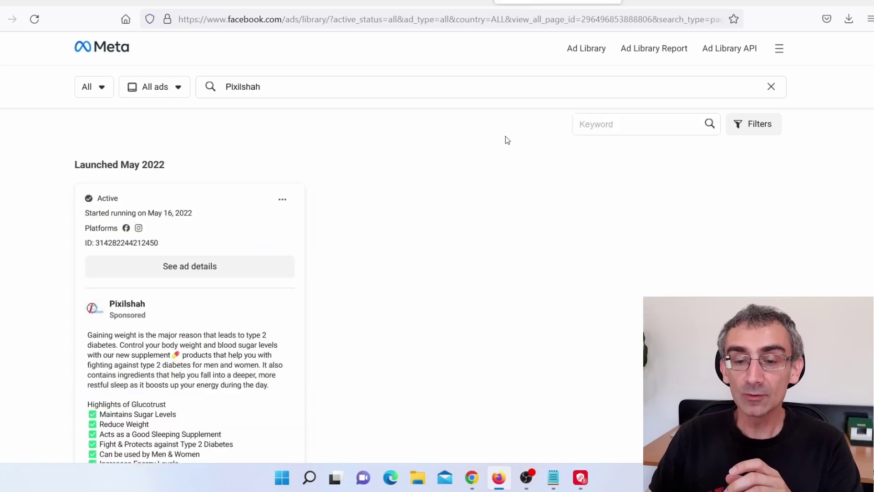
{"action": "scroll", "coordinate": [406, 293], "scroll_direction": "down", "scroll_amount": 3}
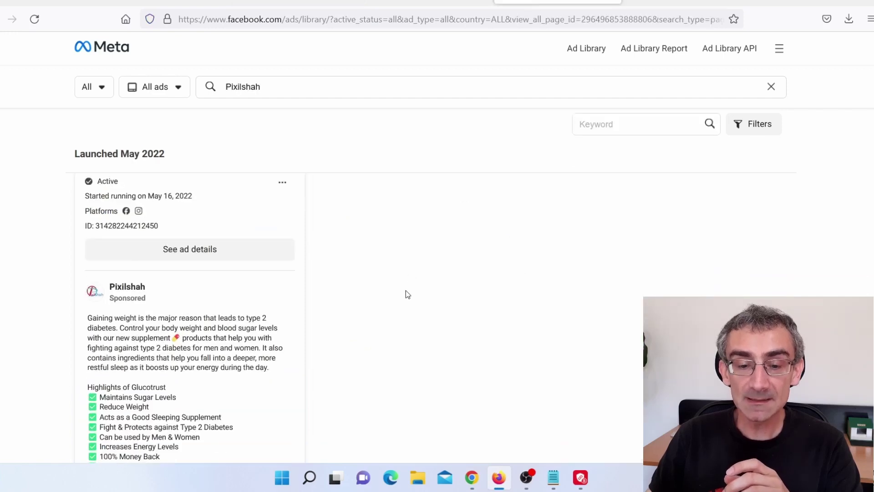
{"action": "left_click_drag", "start_coordinate": [208, 336], "coordinate": [79, 183]}
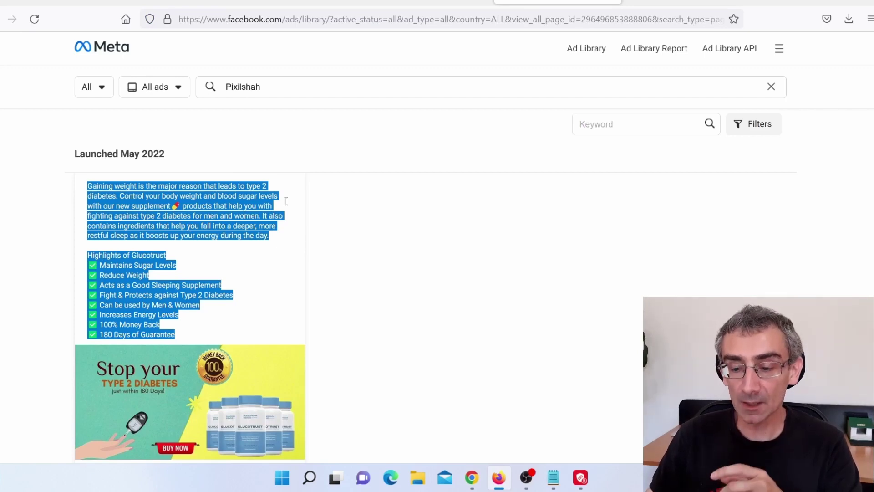
Copy the Notepad text from "Real quick, let me ask you…" through "Do YOU know the answer?" and replace the Meta Business Suite ad description with it.
{"action": "left_click", "coordinate": [553, 478]}
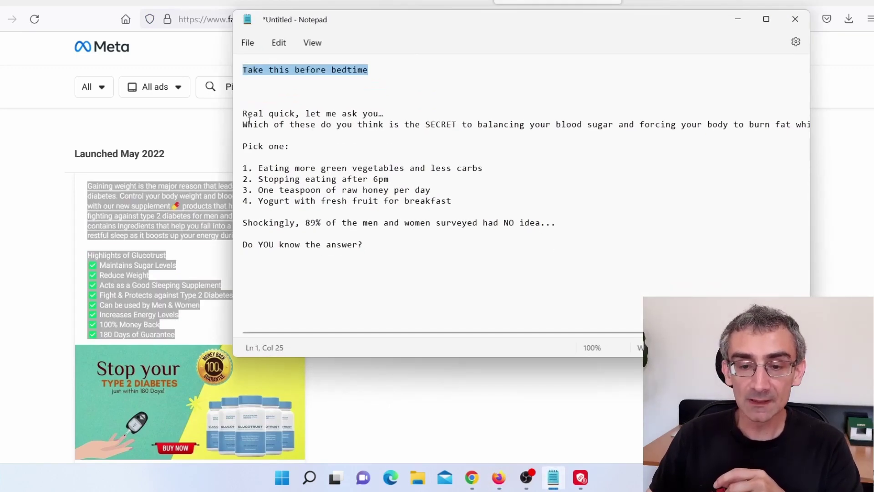
{"action": "left_click_drag", "start_coordinate": [238, 115], "coordinate": [582, 225]}
{"action": "left_click", "coordinate": [370, 265]}
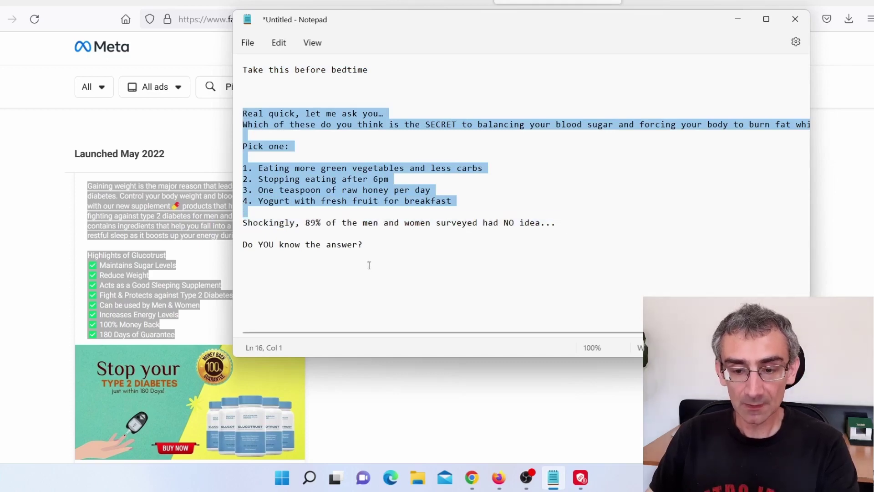
{"action": "left_click_drag", "start_coordinate": [236, 114], "coordinate": [354, 253]}
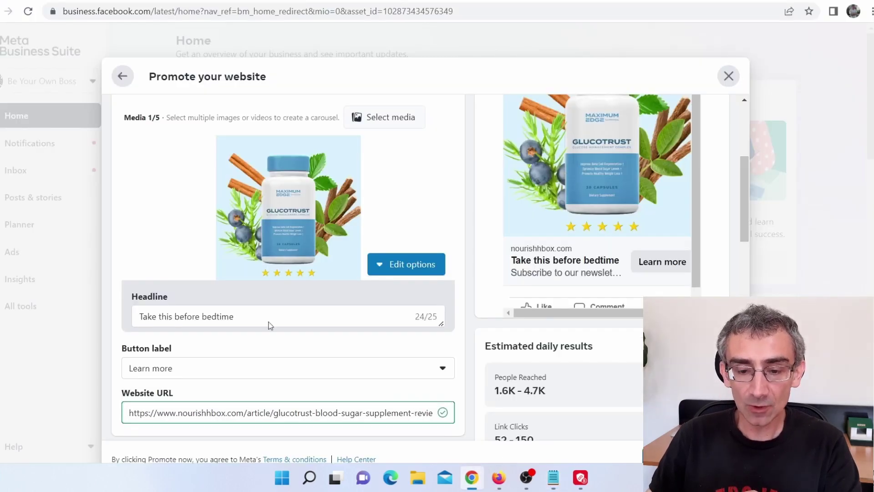
{"action": "scroll", "coordinate": [273, 323], "scroll_direction": "up", "scroll_amount": 5}
{"action": "left_click_drag", "start_coordinate": [269, 254], "coordinate": [116, 261]}
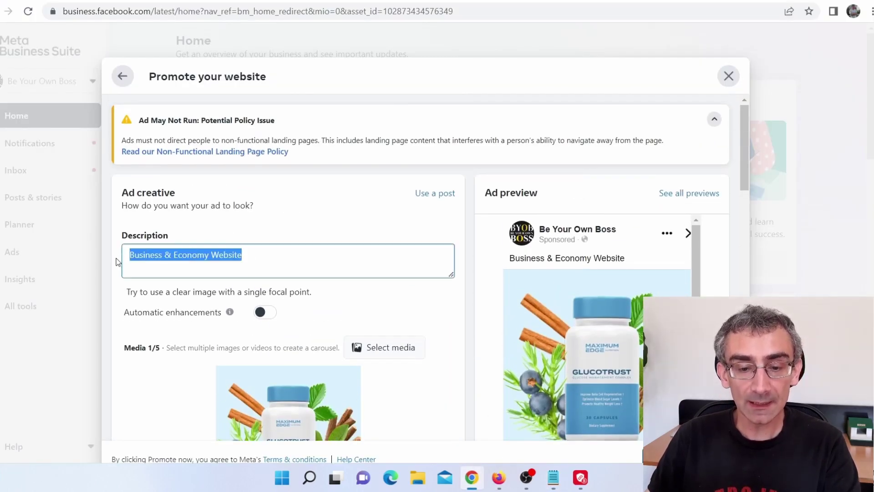
{"action": "key", "text": "ctrl+v"}
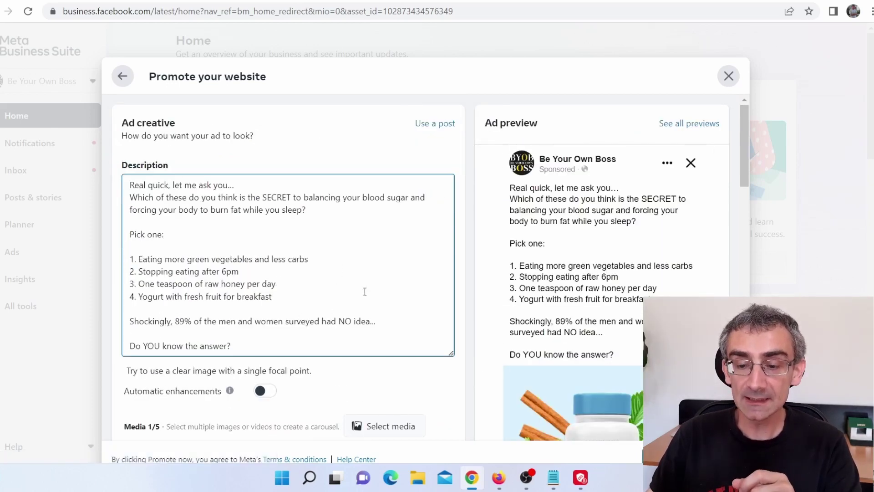
Return to the Ad Library in Firefox and highlight the Pixilshah ad text again to compare it with the new description.
{"action": "left_click", "coordinate": [498, 476]}
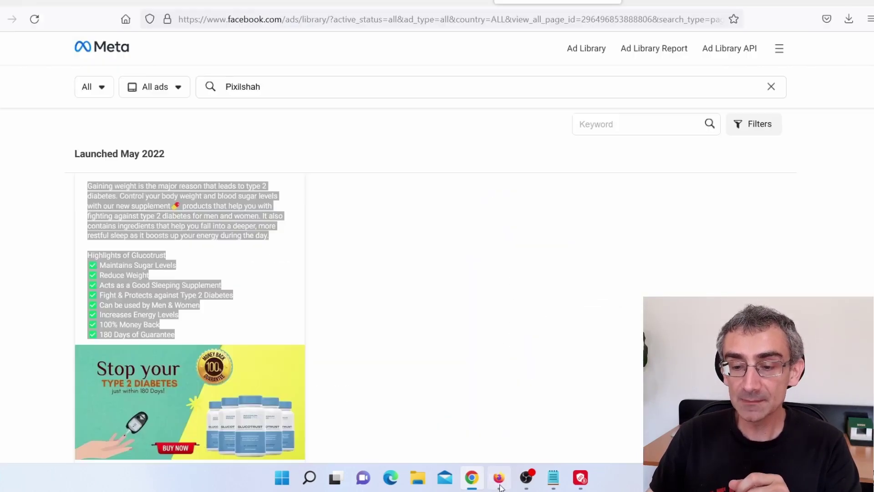
{"action": "left_click", "coordinate": [269, 294]}
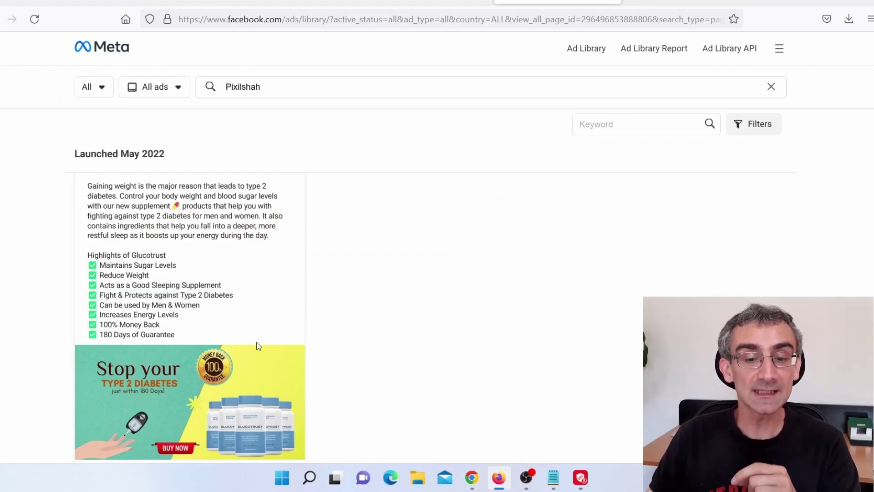
{"action": "left_click_drag", "start_coordinate": [218, 335], "coordinate": [88, 182]}
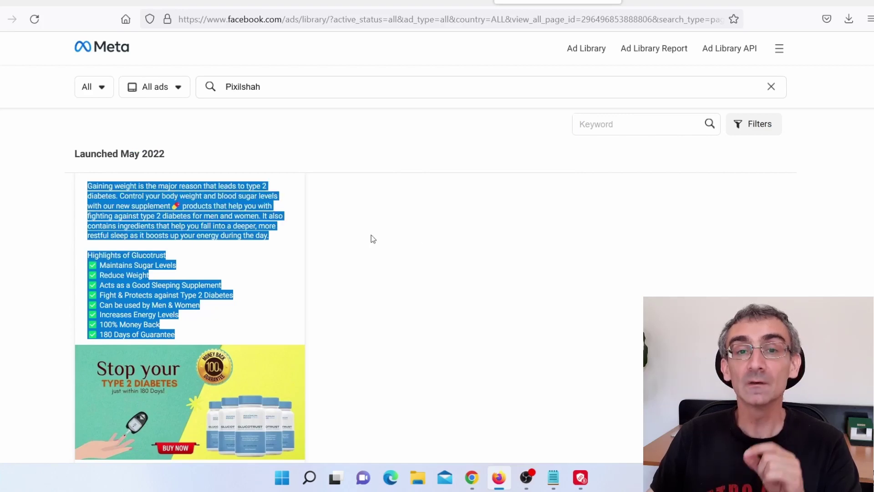
Switch back to Meta Business Suite in Chrome and review the draft ad's description, image and headline in the ad preview.
{"action": "left_click", "coordinate": [472, 478]}
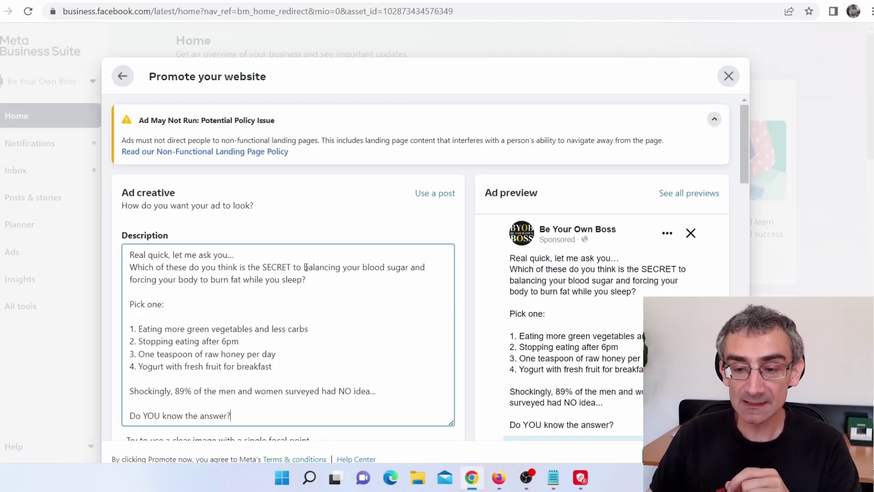
{"action": "scroll", "coordinate": [465, 287], "scroll_direction": "down", "scroll_amount": 4}
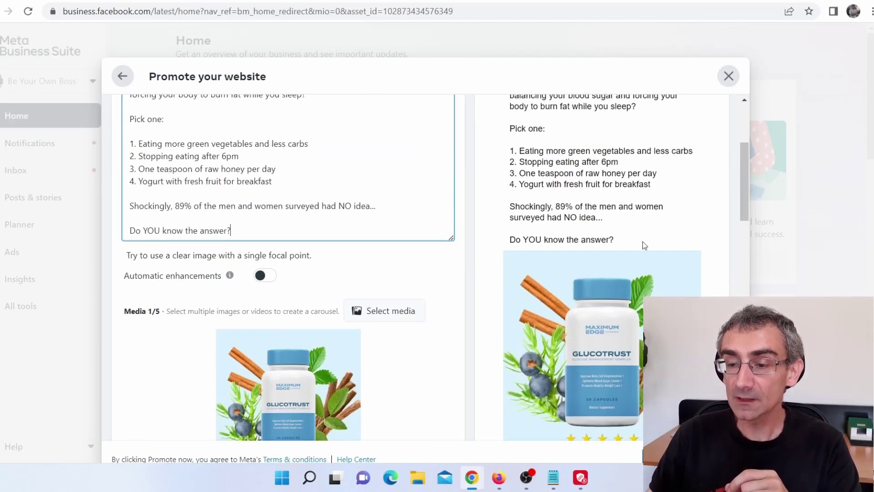
{"action": "scroll", "coordinate": [696, 280], "scroll_direction": "up", "scroll_amount": 3}
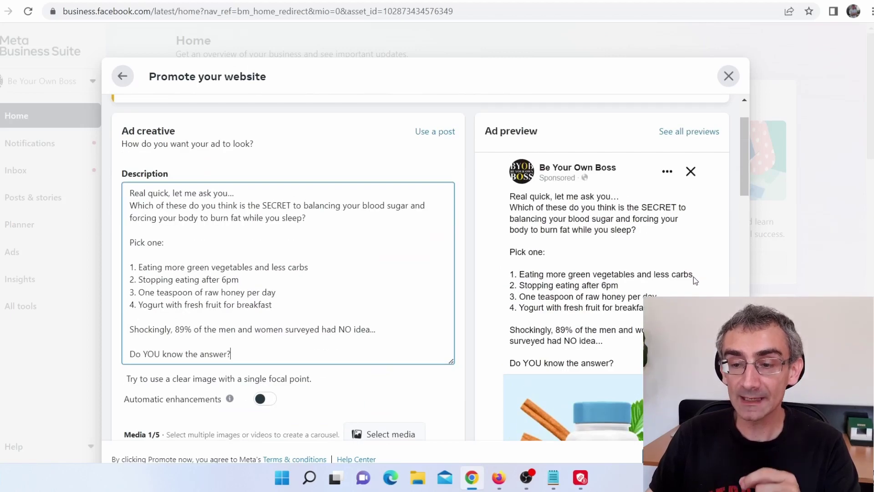
{"action": "scroll", "coordinate": [693, 276], "scroll_direction": "down", "scroll_amount": 5}
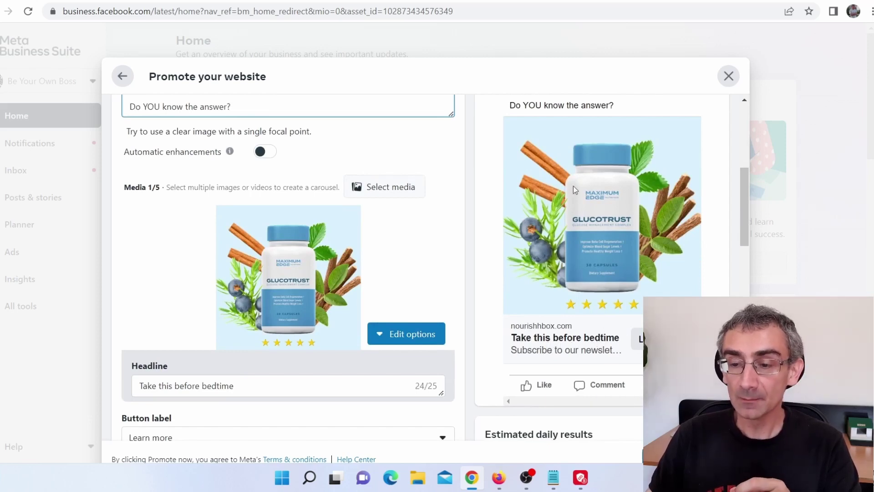
{"action": "scroll", "coordinate": [601, 244], "scroll_direction": "up", "scroll_amount": 3}
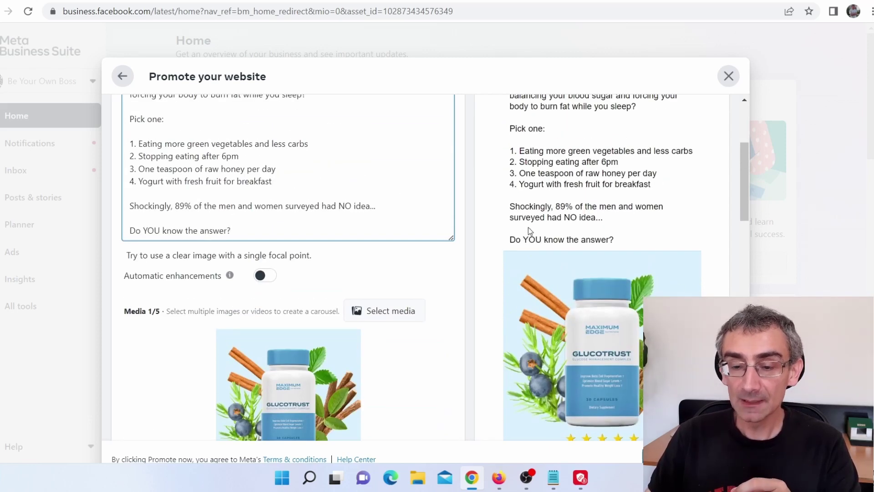
Open the draft ad's smart audience details for editing and raise the minimum age to 25, keeping 65+ as the maximum.
{"action": "scroll", "coordinate": [466, 308], "scroll_direction": "down", "scroll_amount": 8}
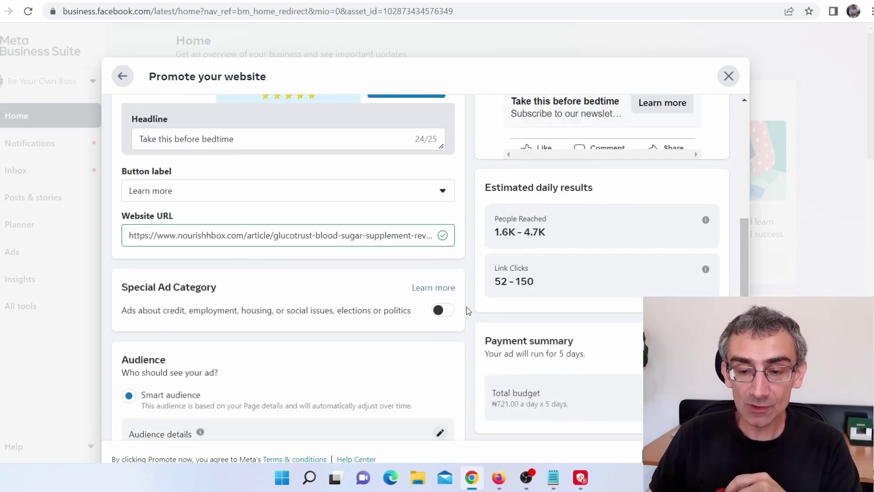
{"action": "scroll", "coordinate": [479, 312], "scroll_direction": "up", "scroll_amount": 6}
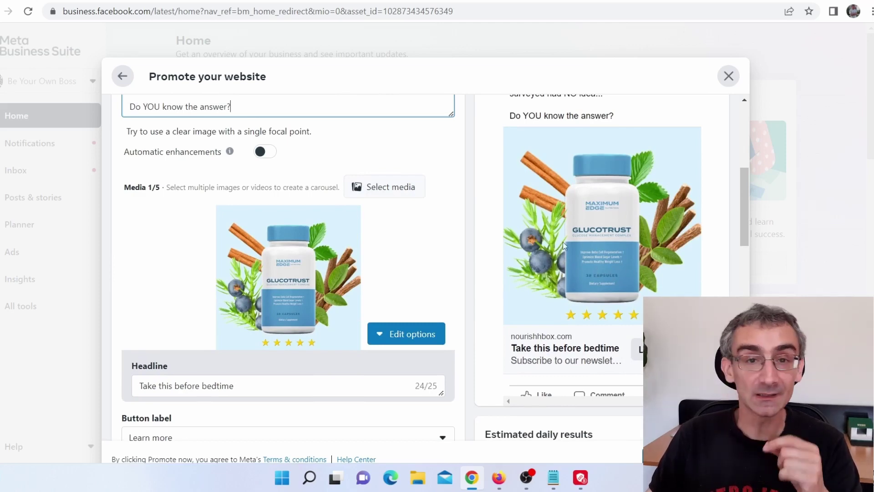
{"action": "scroll", "coordinate": [463, 264], "scroll_direction": "down", "scroll_amount": 8}
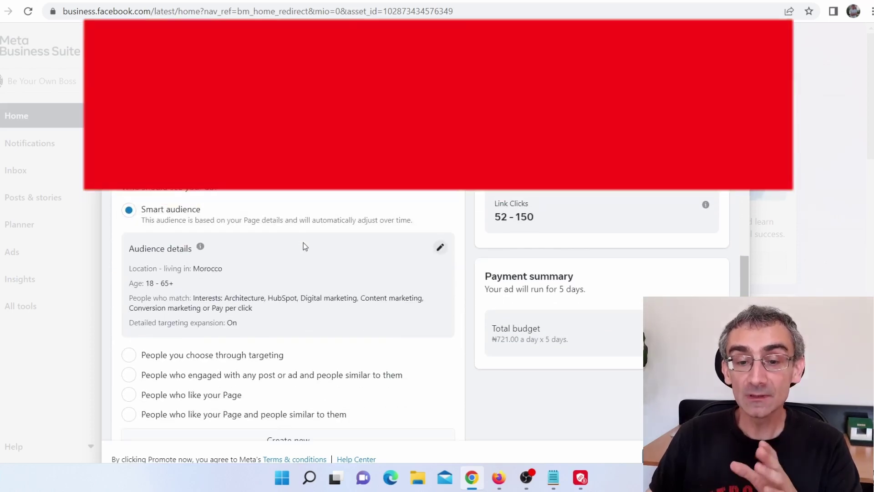
{"action": "scroll", "coordinate": [323, 260], "scroll_direction": "down", "scroll_amount": 1}
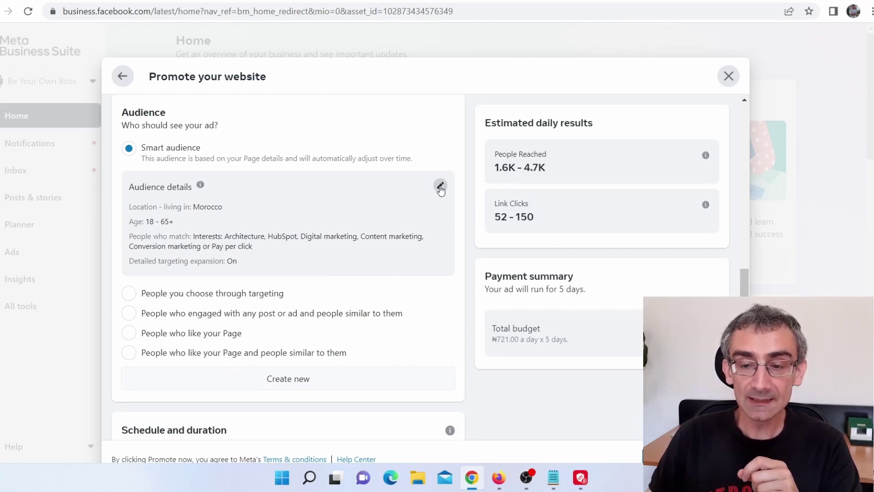
{"action": "left_click", "coordinate": [440, 187]}
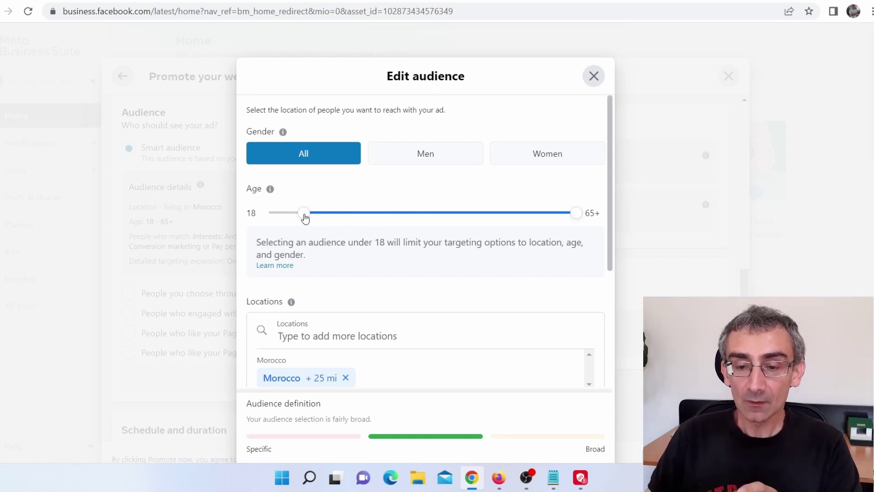
{"action": "left_click_drag", "start_coordinate": [305, 218], "coordinate": [346, 219]}
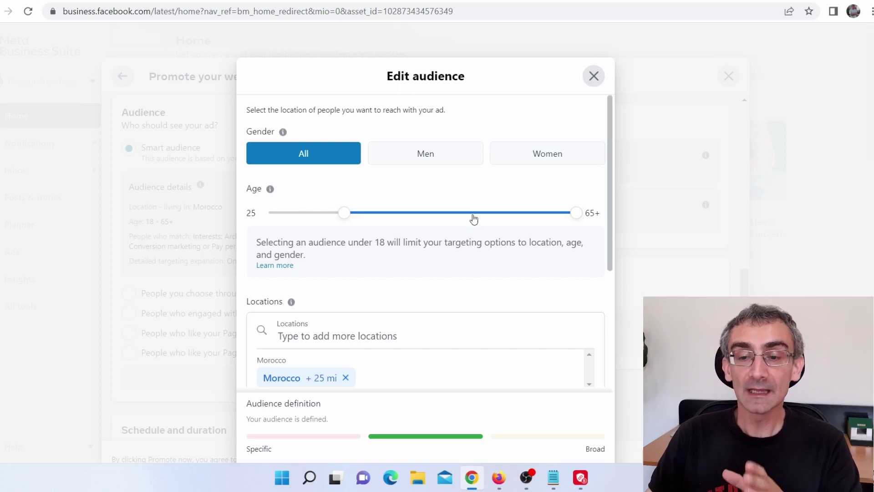
Remove Morocco from the audience locations and add the country United Kingdom instead.
{"action": "scroll", "coordinate": [567, 232], "scroll_direction": "down", "scroll_amount": 3}
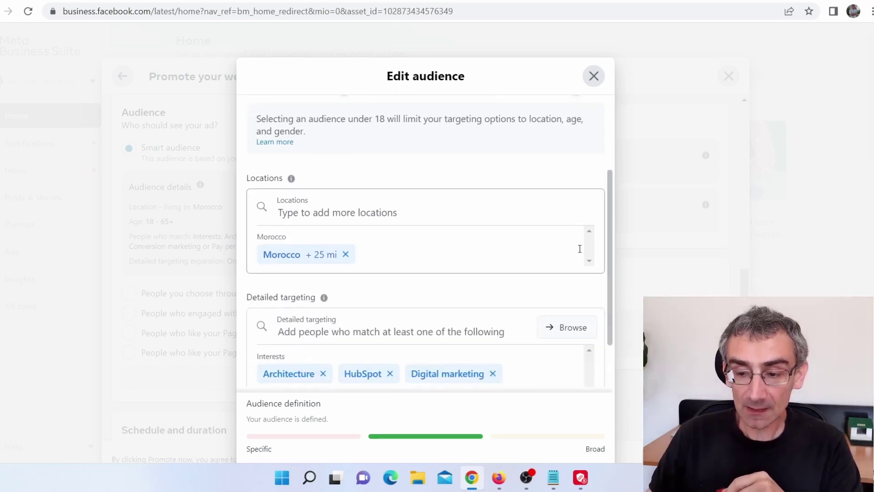
{"action": "left_click", "coordinate": [345, 254]}
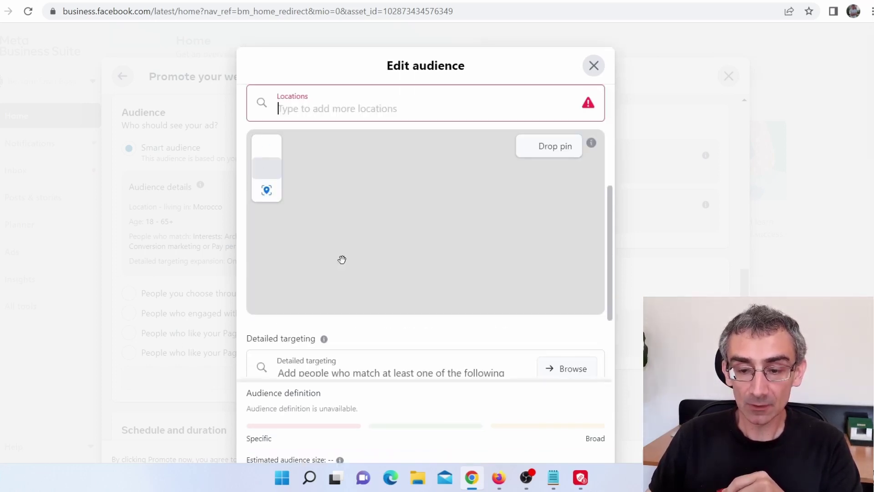
{"action": "left_click", "coordinate": [365, 114]}
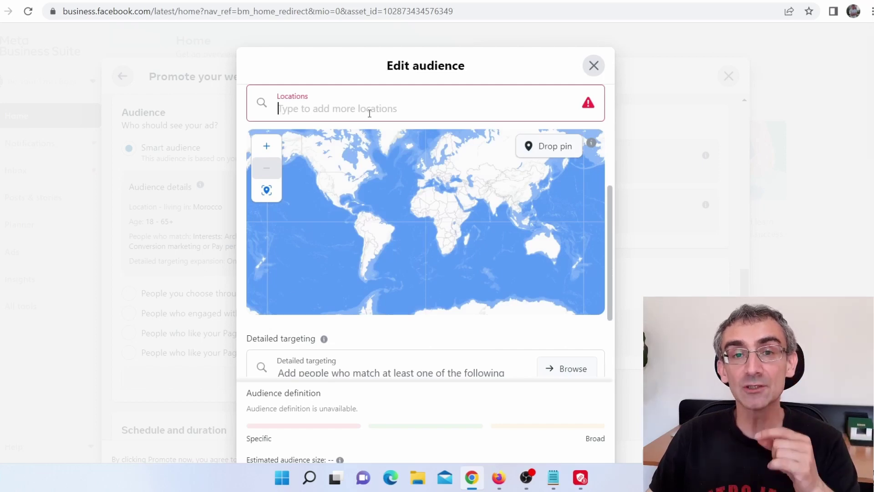
{"action": "type", "text": "un"}
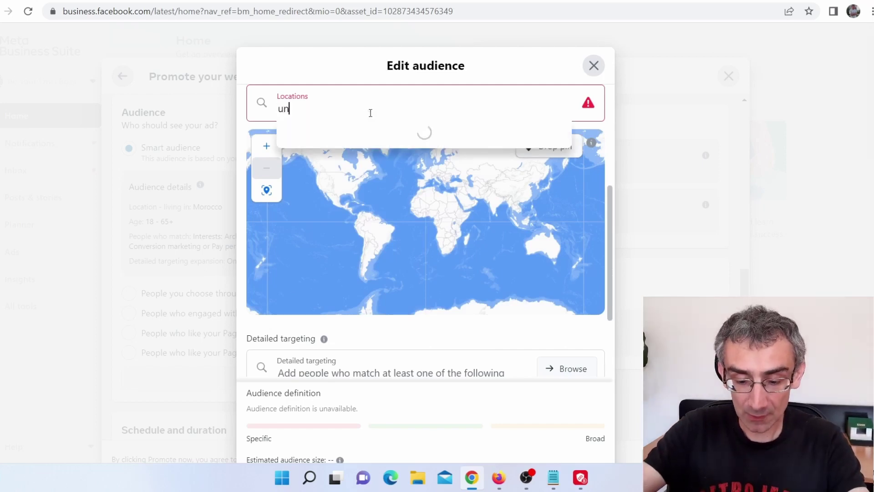
{"action": "type", "text": "ited st"}
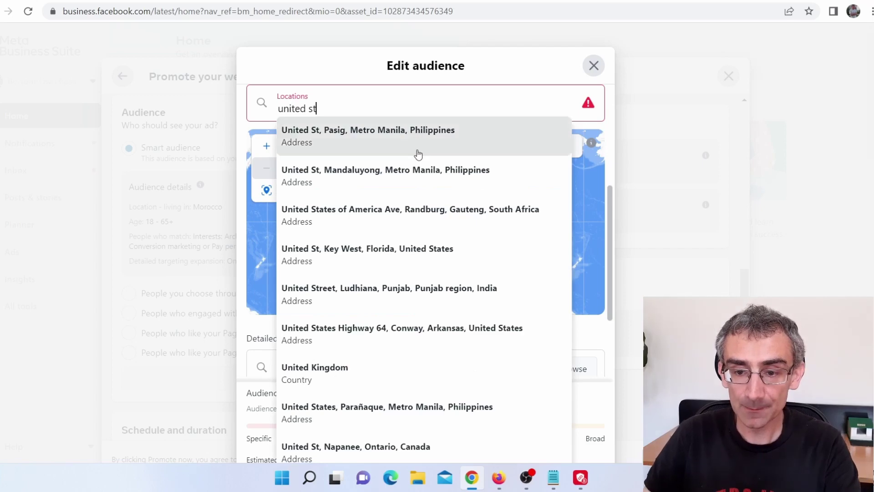
{"action": "left_click", "coordinate": [340, 374]}
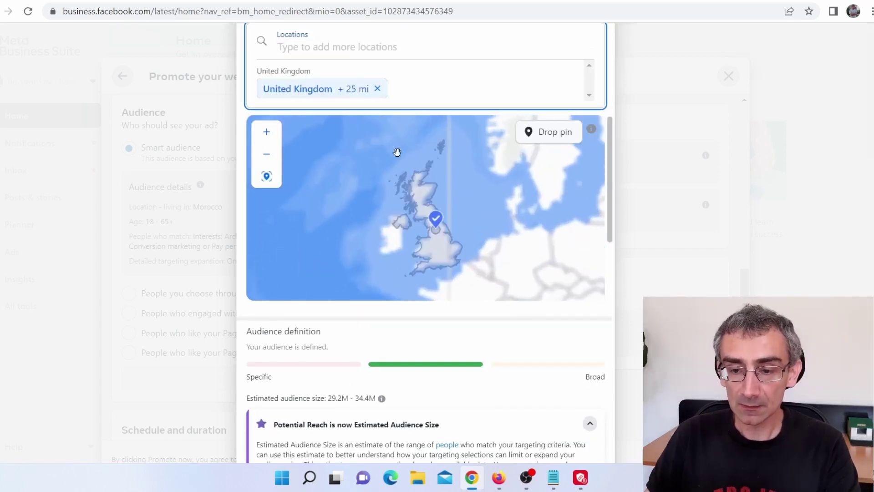
Add the countries United States and Canada to the audience locations.
{"action": "left_click", "coordinate": [377, 62]}
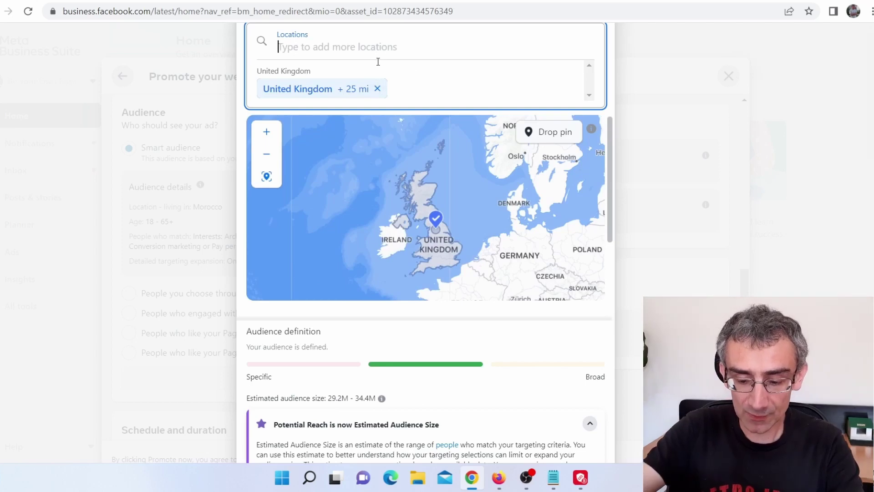
{"action": "type", "text": "united staT"}
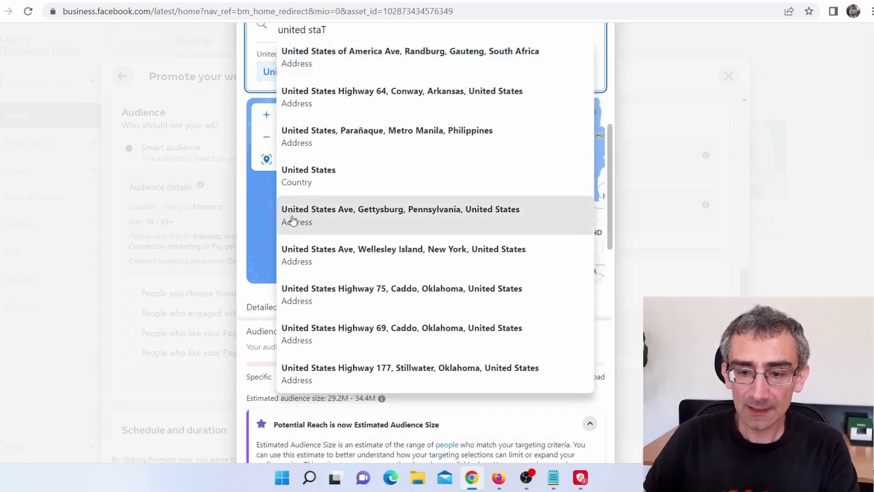
{"action": "left_click", "coordinate": [316, 184]}
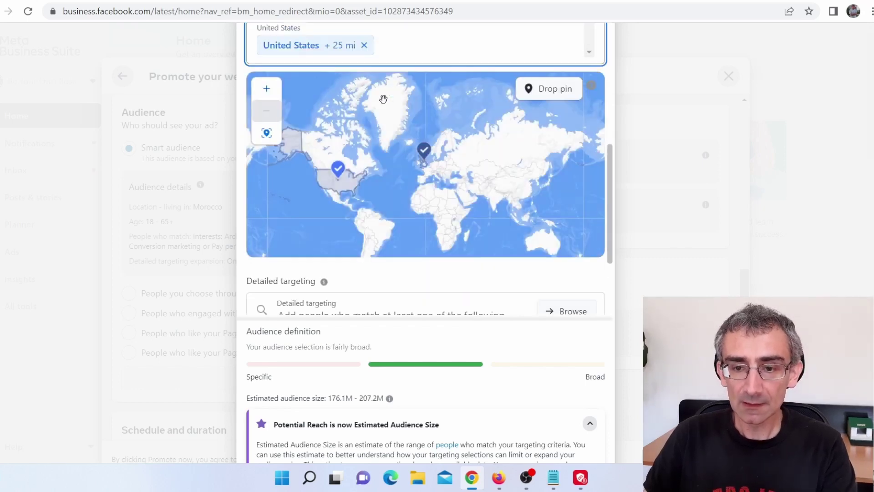
{"action": "scroll", "coordinate": [422, 53], "scroll_direction": "up", "scroll_amount": 3}
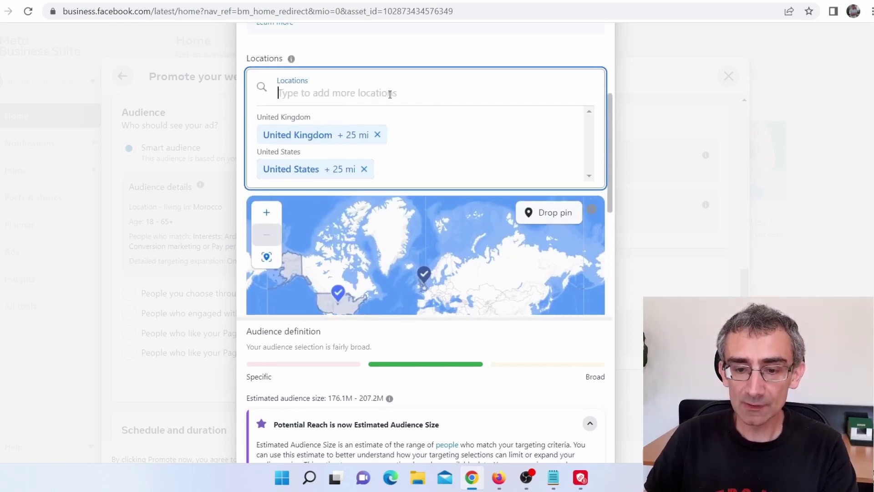
{"action": "type", "text": "canada"}
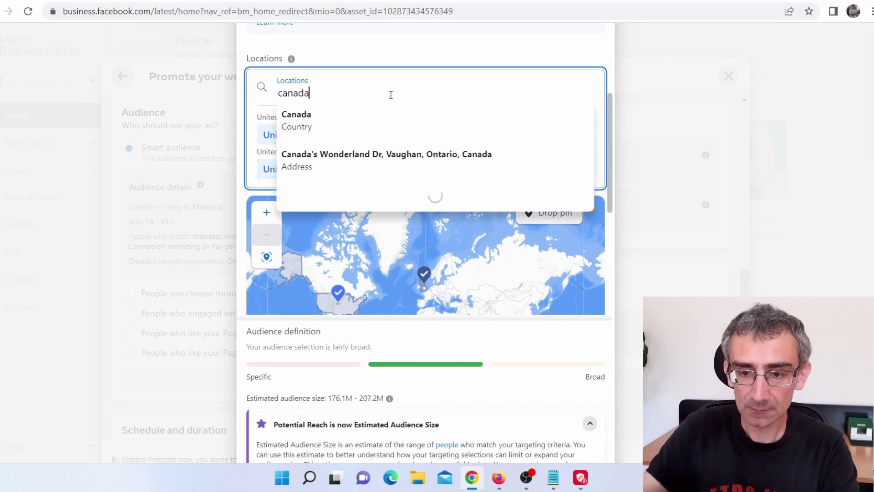
{"action": "left_click", "coordinate": [408, 113]}
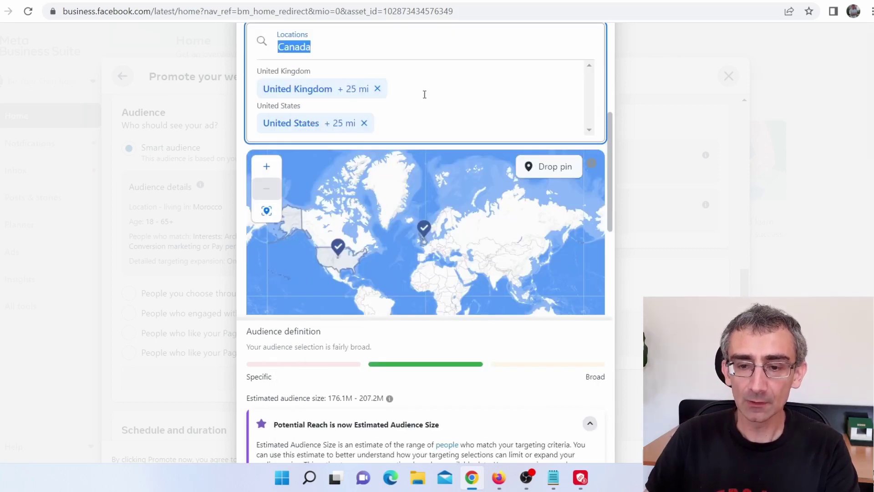
Remove the detailed targeting interests Architecture, HubSpot, Digital marketing, Content marketing, Conversion marketing and Pay per click.
{"action": "scroll", "coordinate": [428, 105], "scroll_direction": "down", "scroll_amount": 2}
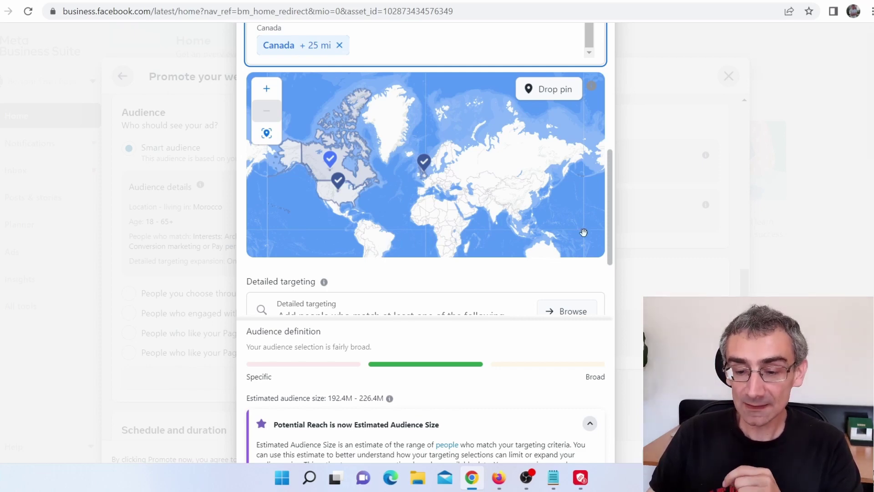
{"action": "scroll", "coordinate": [638, 255], "scroll_direction": "down", "scroll_amount": 3}
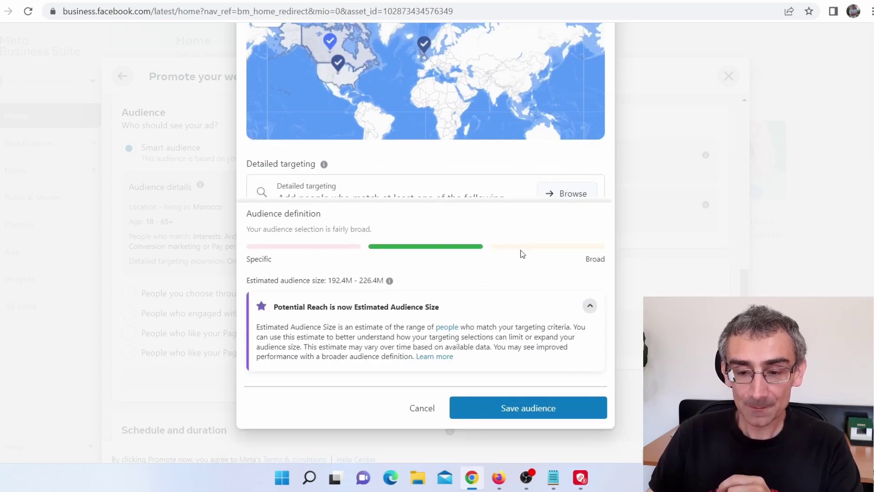
{"action": "scroll", "coordinate": [465, 109], "scroll_direction": "down", "scroll_amount": 3}
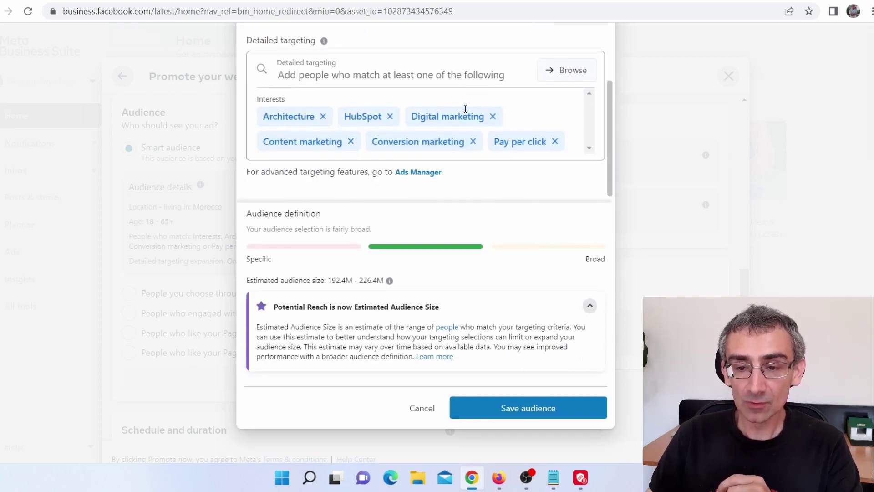
{"action": "left_click", "coordinate": [323, 117]}
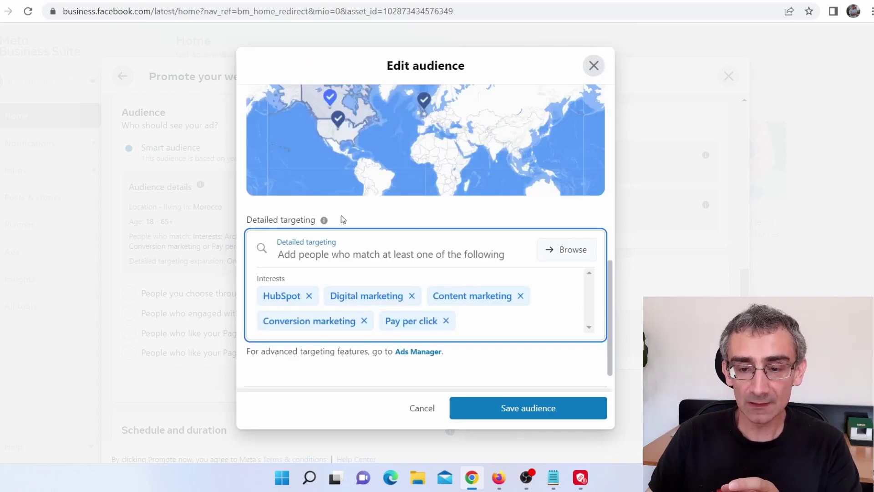
{"action": "left_click", "coordinate": [308, 296]}
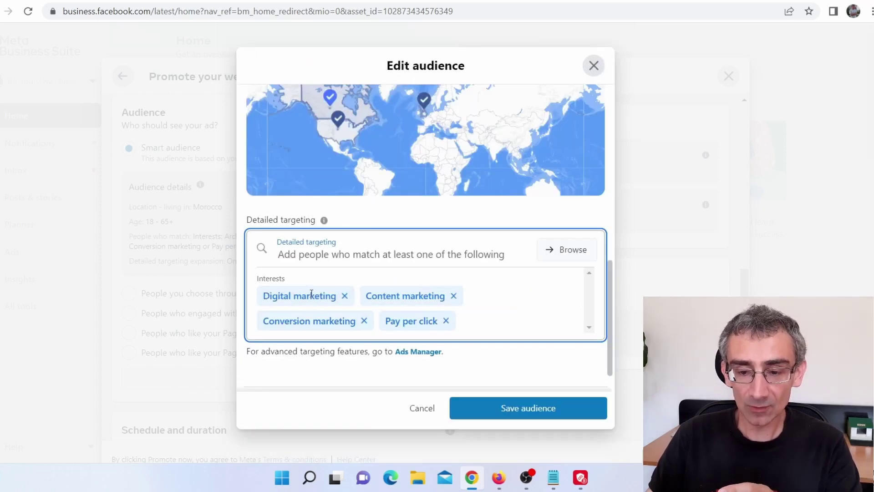
{"action": "left_click", "coordinate": [346, 297]}
{"action": "left_click", "coordinate": [351, 319]}
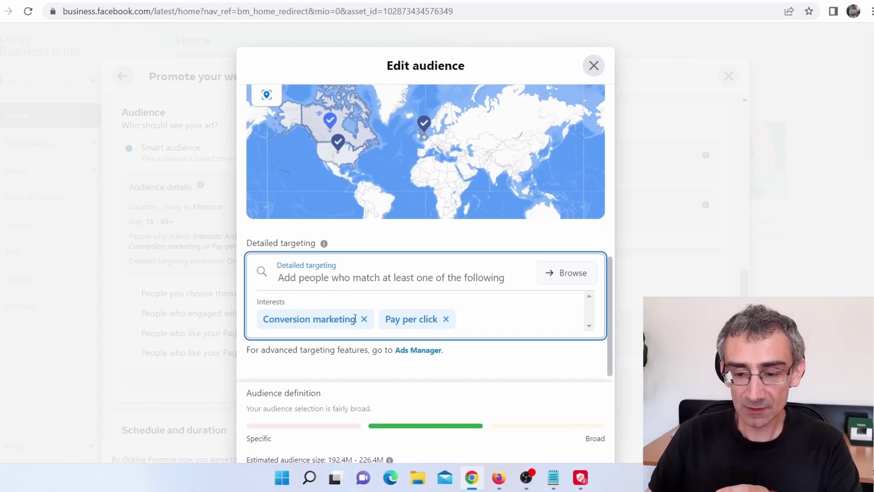
{"action": "left_click", "coordinate": [363, 319]}
{"action": "left_click", "coordinate": [324, 319]}
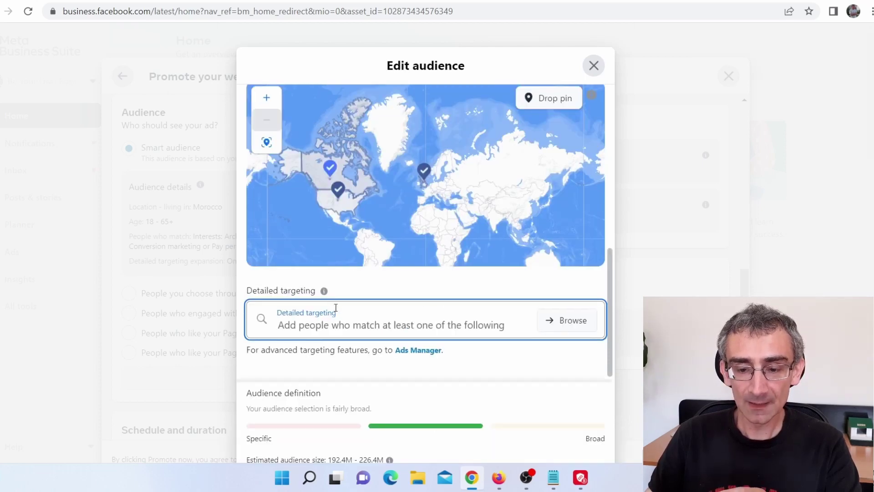
Browse the detailed targeting interests, search for "diet", add Healthy diet and Paleolithic diet, and return to the audience settings.
{"action": "left_click", "coordinate": [570, 324]}
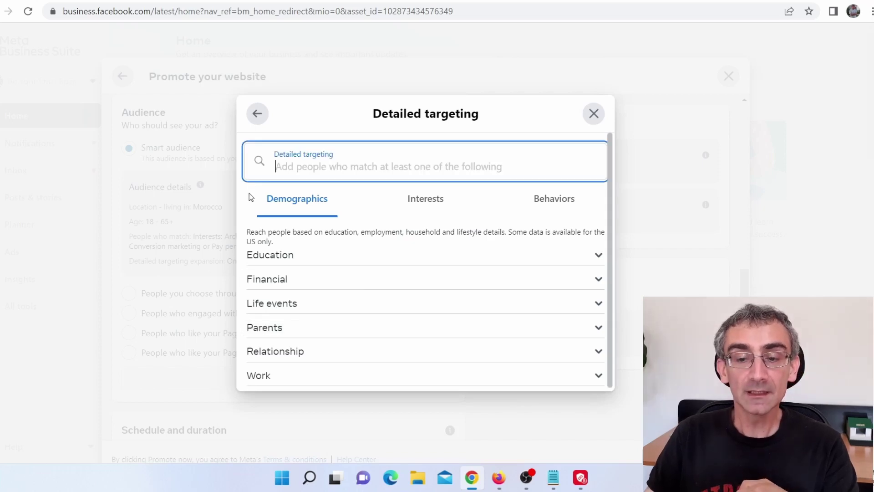
{"action": "left_click", "coordinate": [425, 203]}
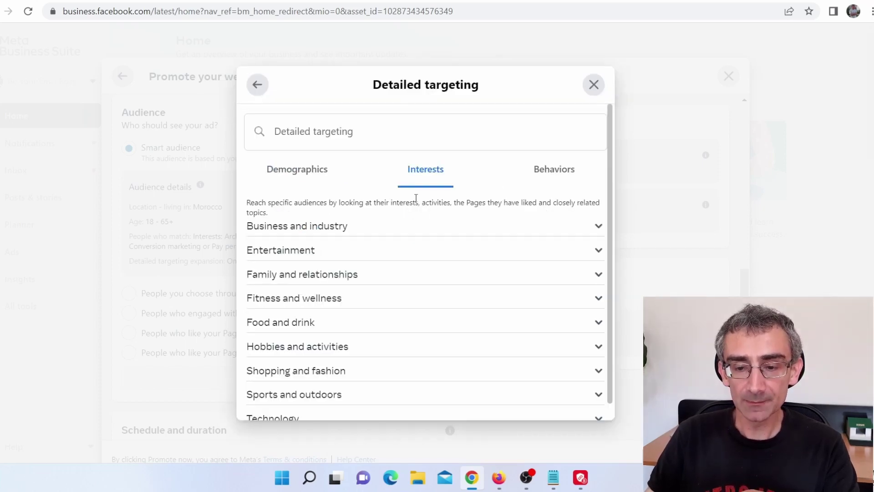
{"action": "left_click", "coordinate": [304, 138]}
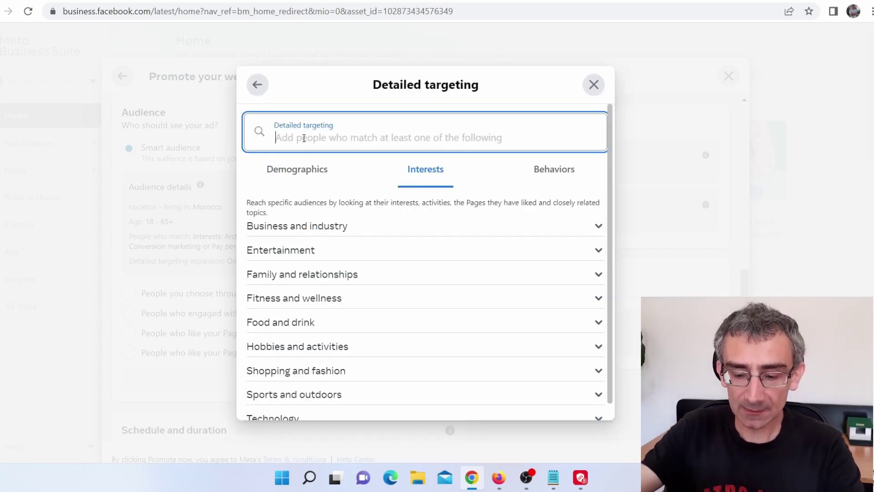
{"action": "type", "text": "diet"}
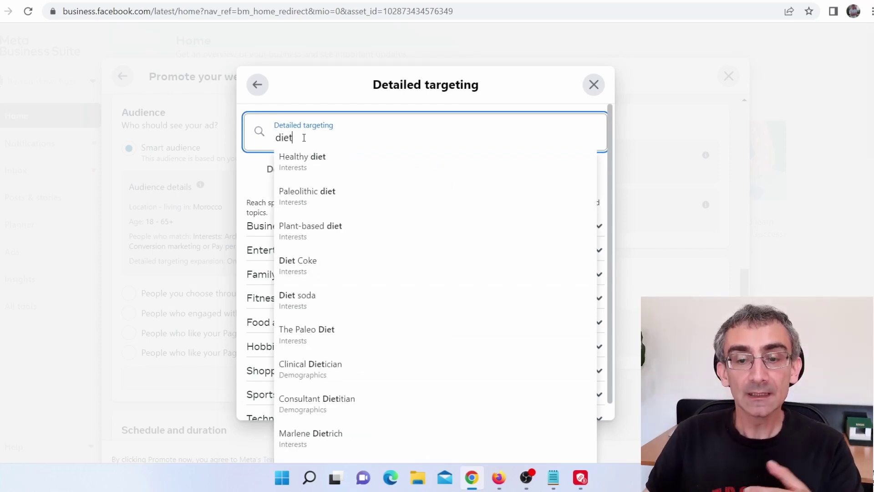
{"action": "left_click", "coordinate": [322, 164]}
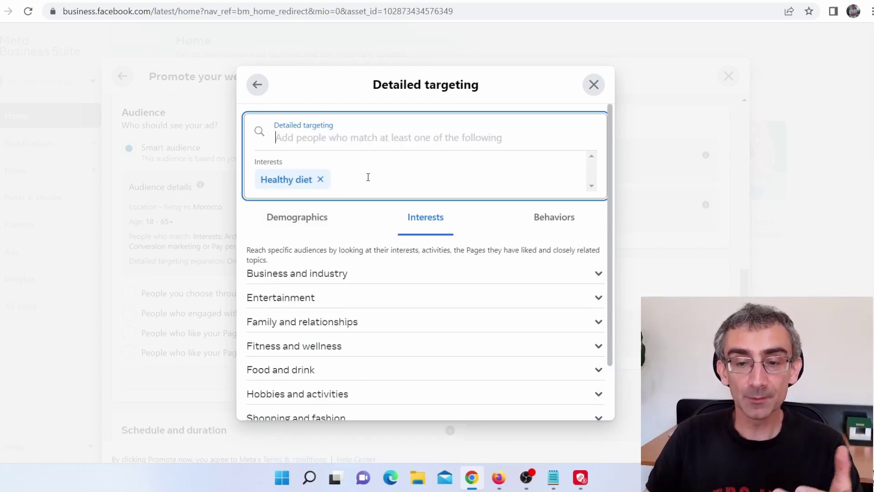
{"action": "type", "text": "diet"}
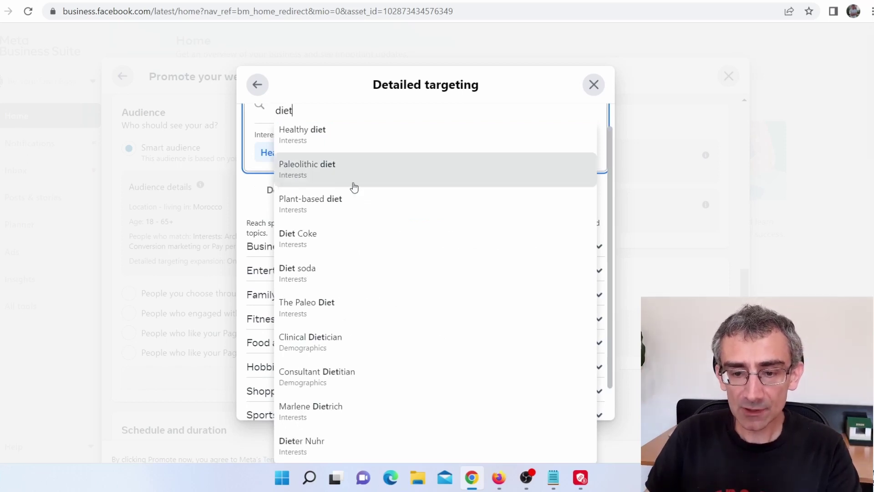
{"action": "left_click", "coordinate": [336, 176]}
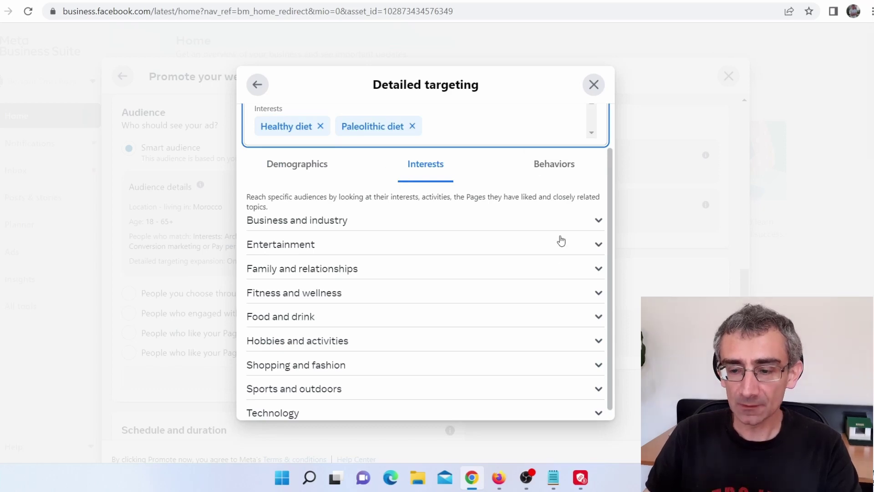
{"action": "scroll", "coordinate": [559, 246], "scroll_direction": "down", "scroll_amount": 1}
{"action": "scroll", "coordinate": [556, 256], "scroll_direction": "up", "scroll_amount": 2}
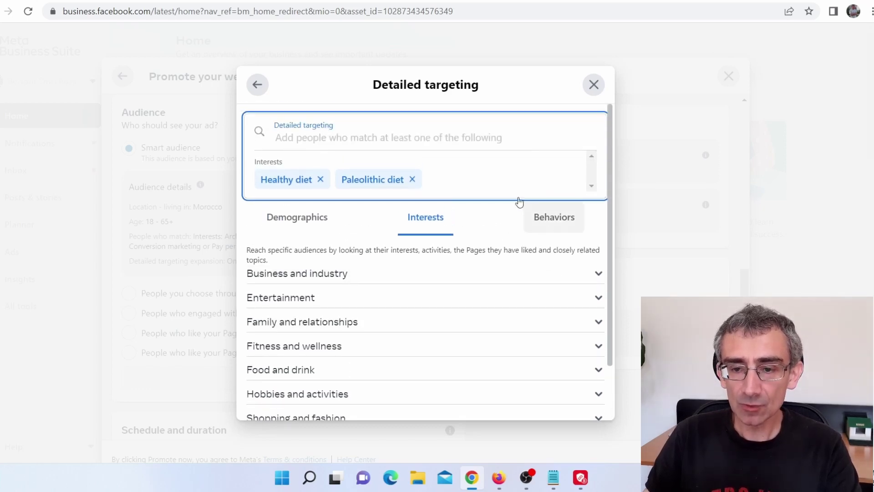
{"action": "left_click", "coordinate": [257, 86]}
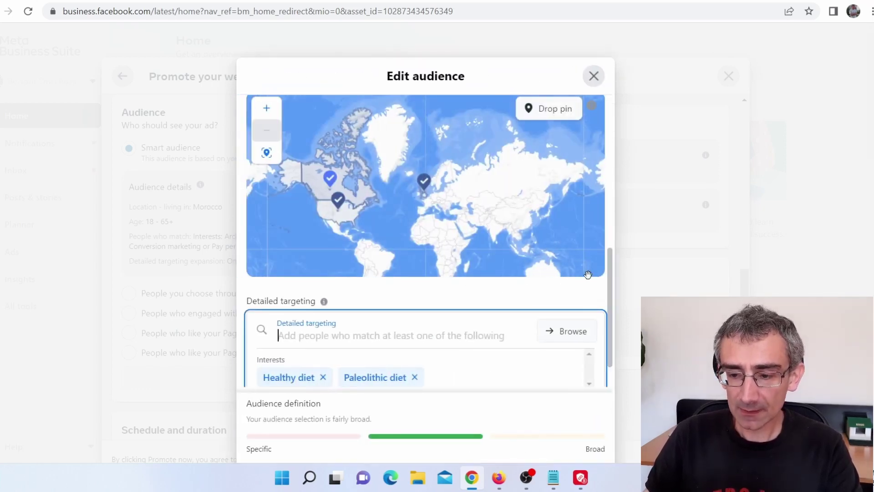
{"action": "scroll", "coordinate": [592, 285], "scroll_direction": "down", "scroll_amount": 1}
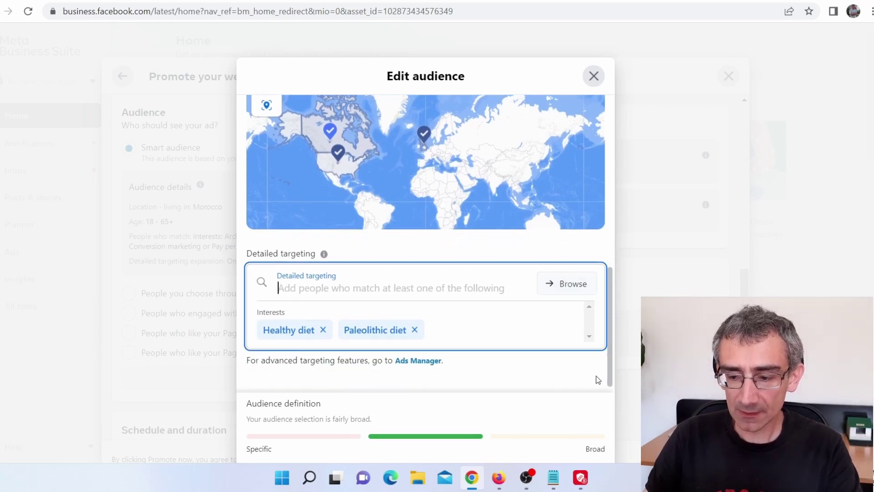
Save the edited audience for the website promotion ad.
{"action": "scroll", "coordinate": [599, 377], "scroll_direction": "down", "scroll_amount": 4}
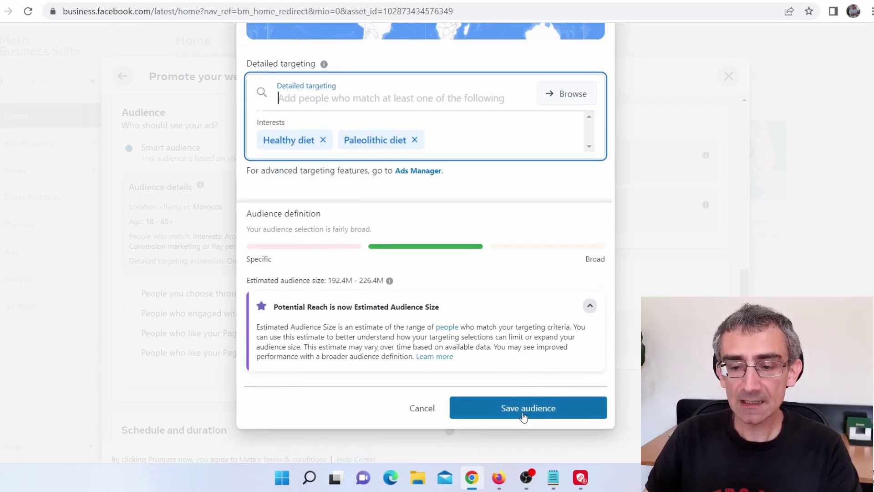
{"action": "left_click", "coordinate": [523, 414]}
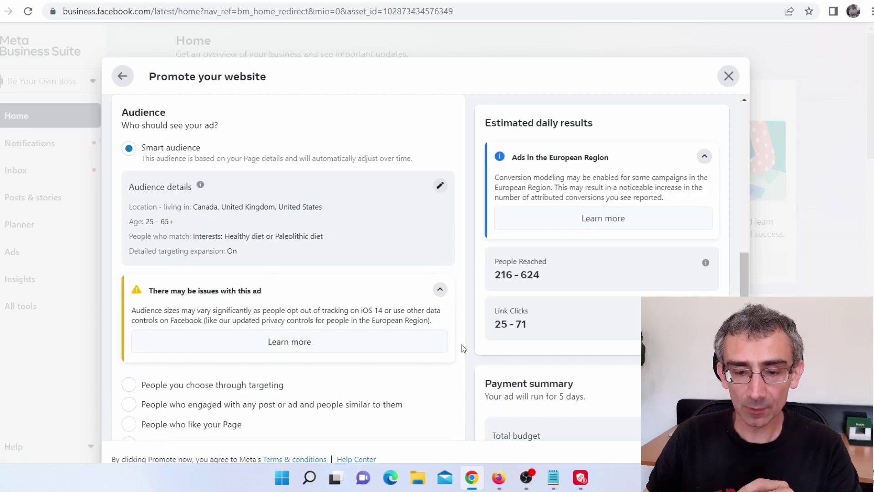
{"action": "scroll", "coordinate": [458, 335], "scroll_direction": "down", "scroll_amount": 1}
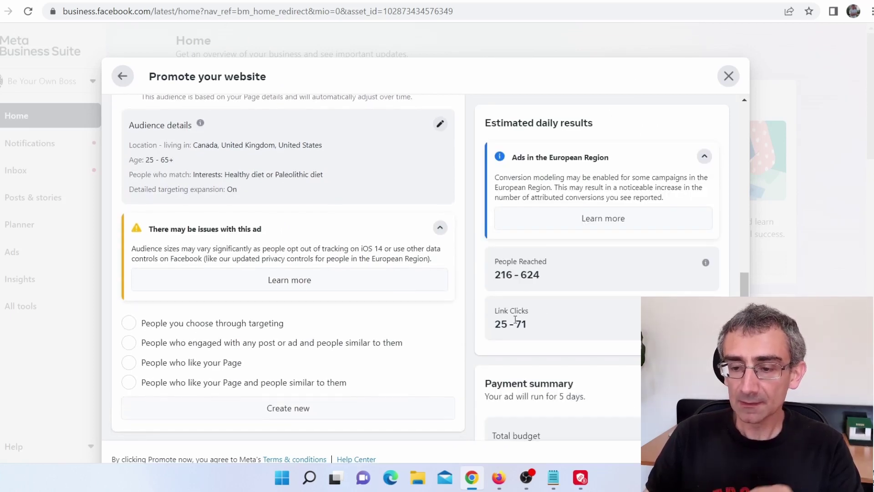
Open the daily budget's location and currency settings and set the country to United States of America.
{"action": "scroll", "coordinate": [457, 305], "scroll_direction": "down", "scroll_amount": 6}
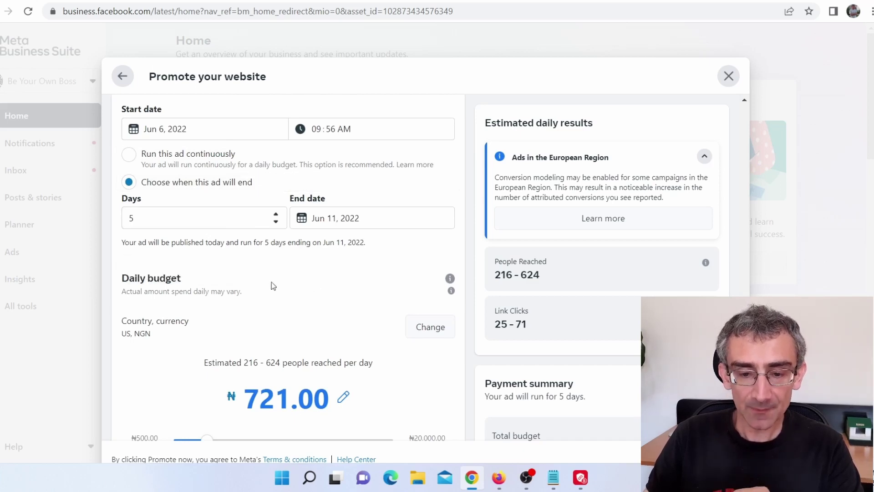
{"action": "scroll", "coordinate": [365, 292], "scroll_direction": "down", "scroll_amount": 1}
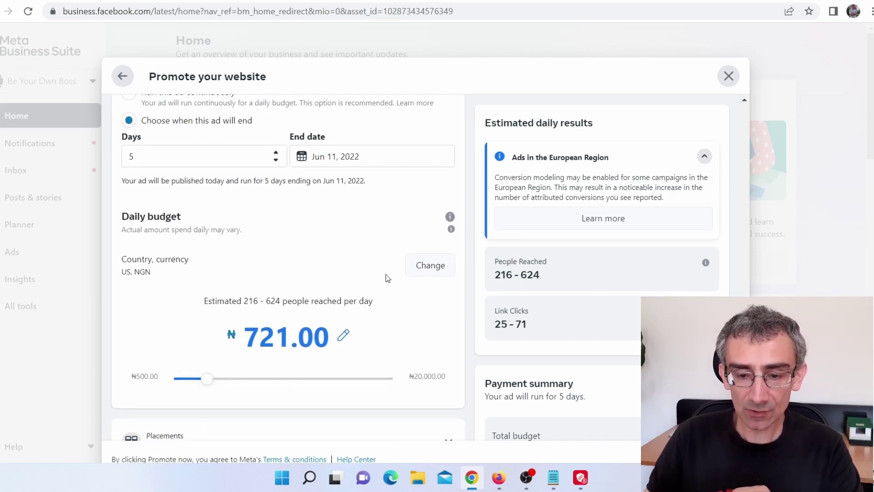
{"action": "left_click", "coordinate": [428, 269]}
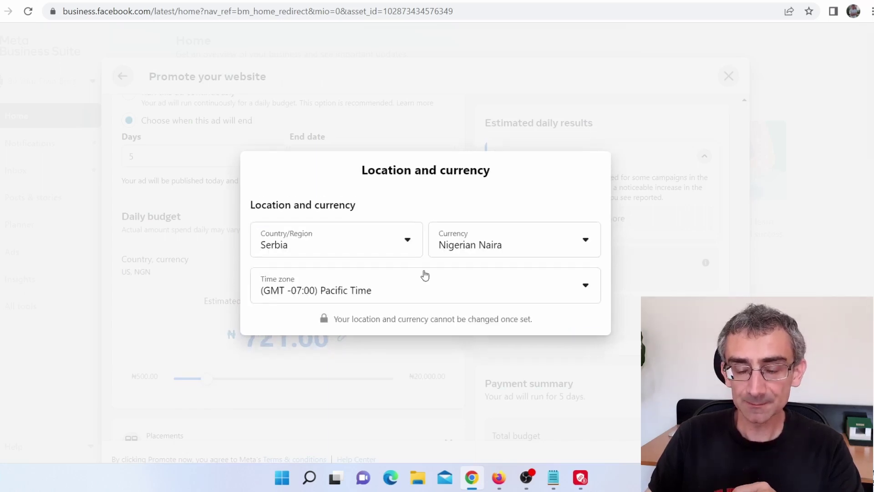
{"action": "left_click", "coordinate": [346, 231]}
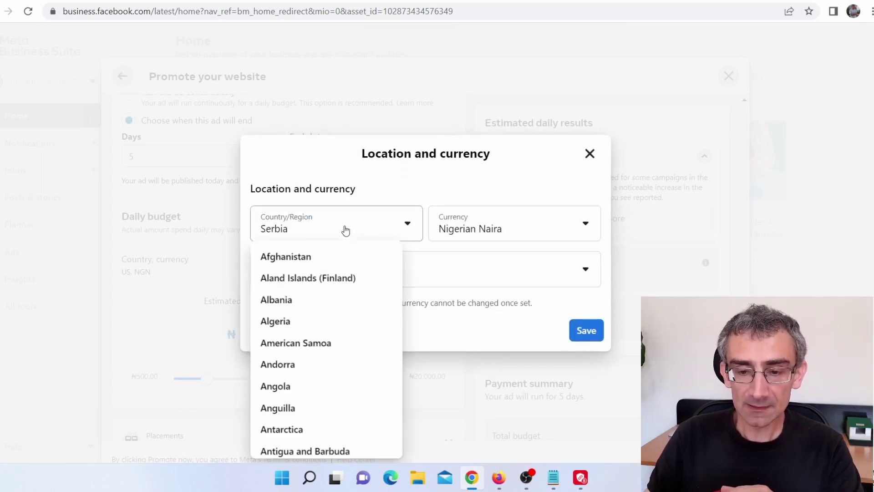
{"action": "scroll", "coordinate": [330, 324], "scroll_direction": "down", "scroll_amount": 3}
{"action": "scroll", "coordinate": [332, 331], "scroll_direction": "down", "scroll_amount": 20}
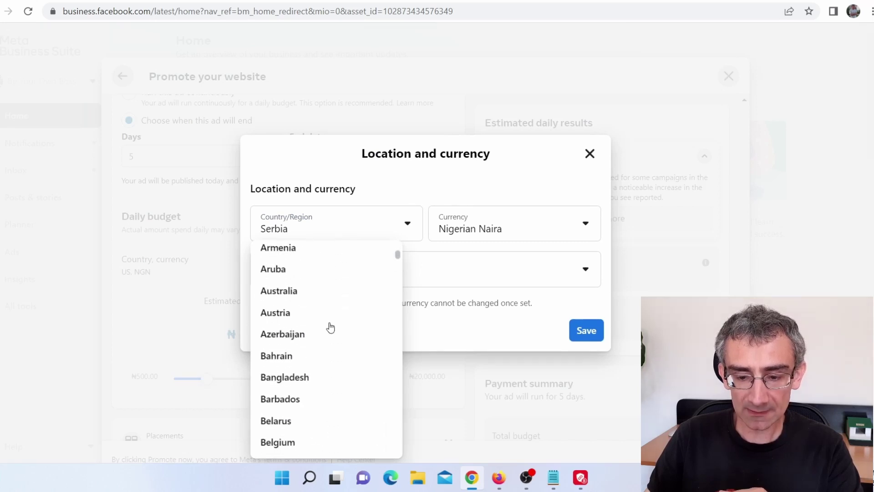
{"action": "scroll", "coordinate": [334, 336], "scroll_direction": "down", "scroll_amount": 7}
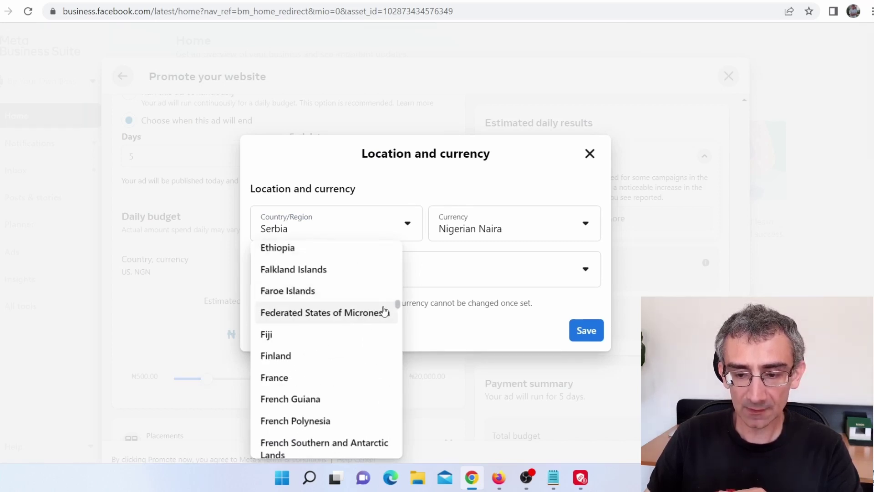
{"action": "left_click_drag", "start_coordinate": [397, 305], "coordinate": [393, 451]}
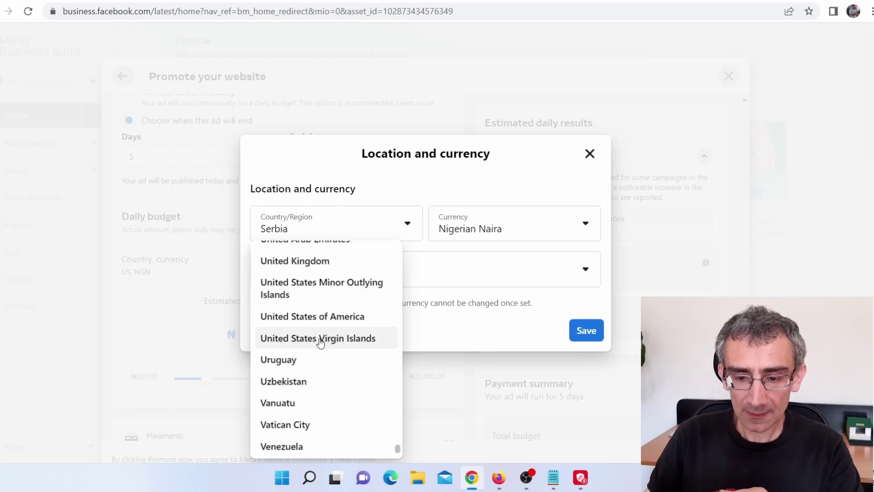
{"action": "scroll", "coordinate": [329, 347], "scroll_direction": "up", "scroll_amount": 1}
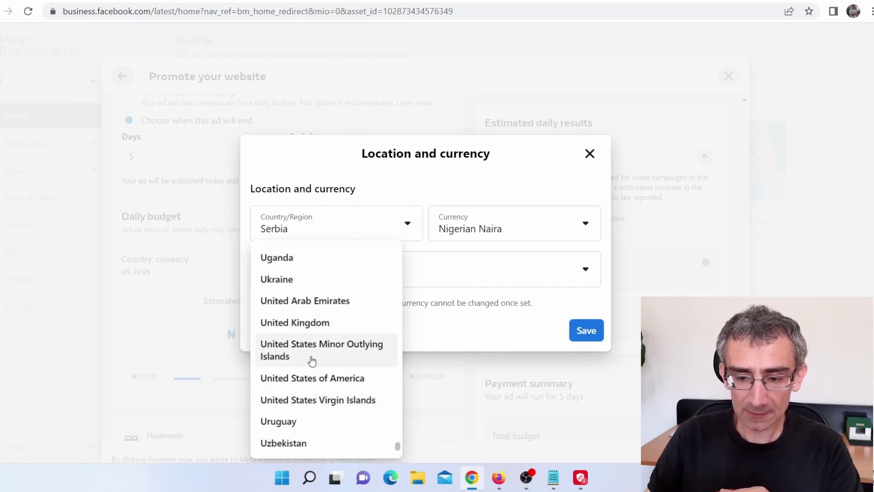
{"action": "left_click", "coordinate": [305, 378]}
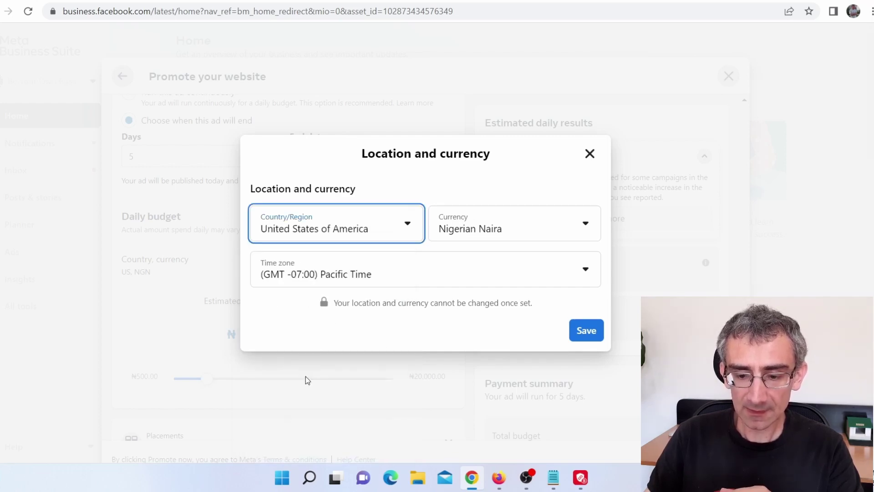
Set the currency to US Dollars and save the location and currency settings.
{"action": "left_click", "coordinate": [468, 231]}
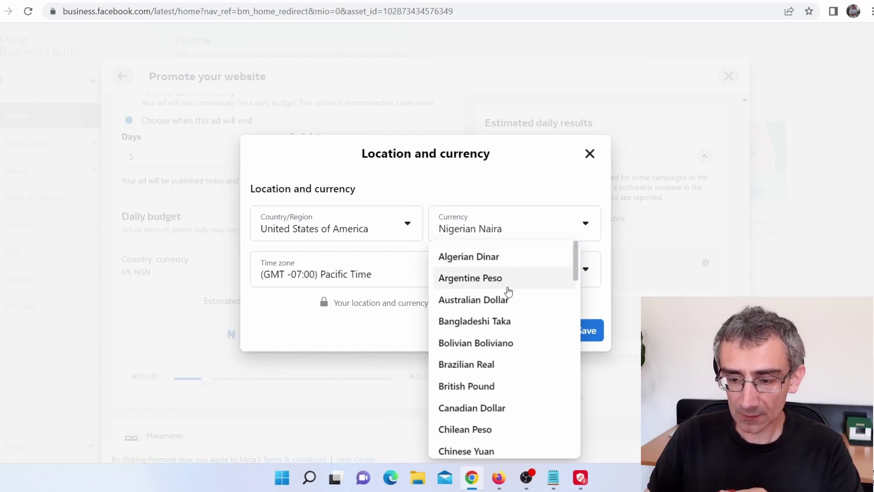
{"action": "scroll", "coordinate": [533, 318], "scroll_direction": "down", "scroll_amount": 15}
{"action": "scroll", "coordinate": [534, 318], "scroll_direction": "down", "scroll_amount": 6}
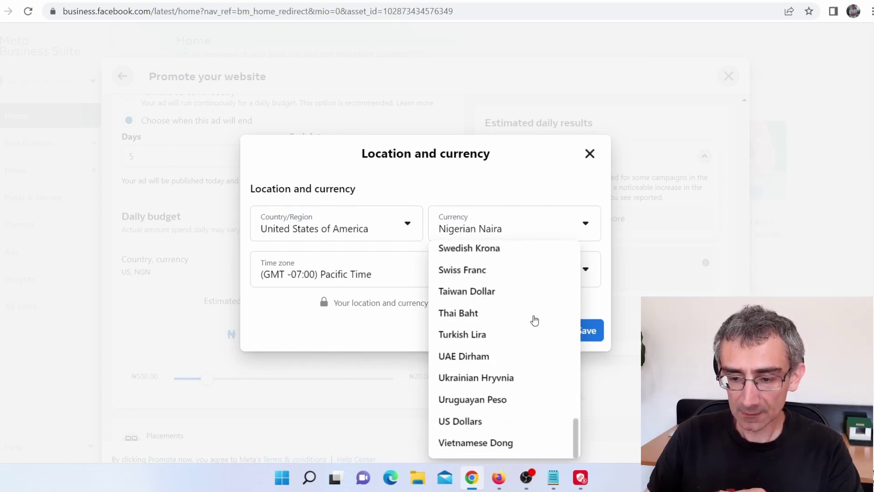
{"action": "left_click", "coordinate": [467, 423]}
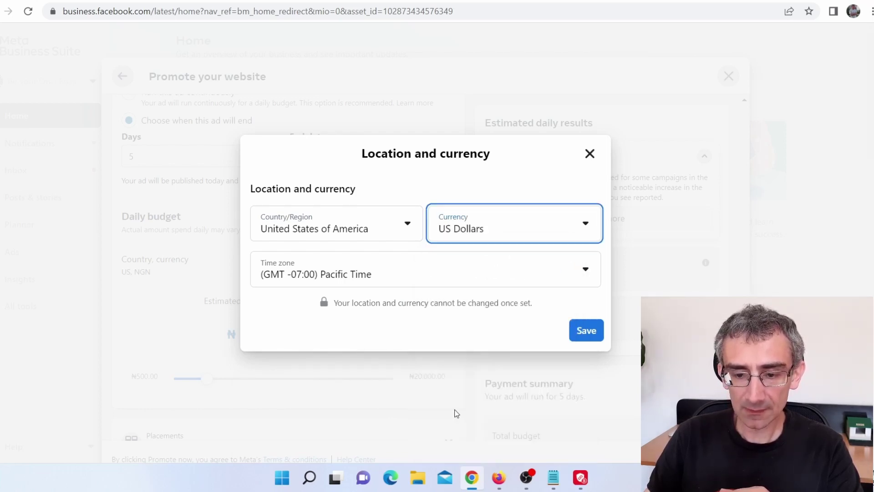
{"action": "left_click", "coordinate": [584, 332]}
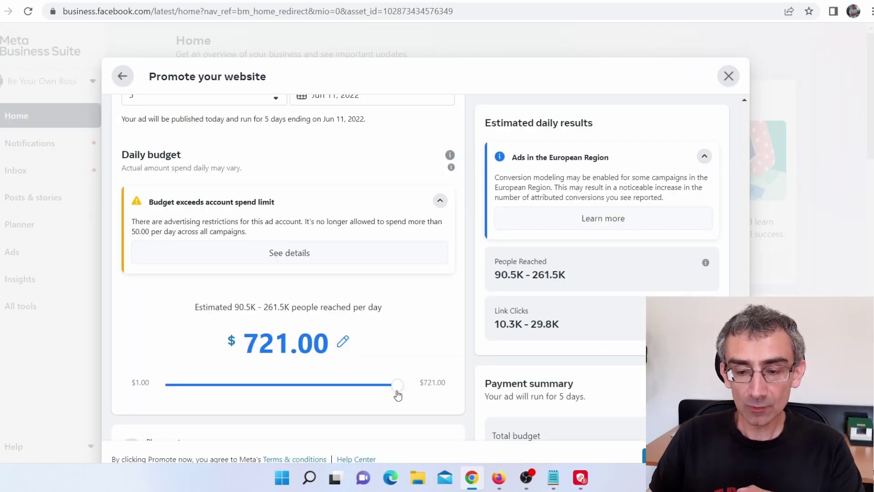
Set the ad's daily budget to $20.00.
{"action": "left_click_drag", "start_coordinate": [396, 391], "coordinate": [302, 309]}
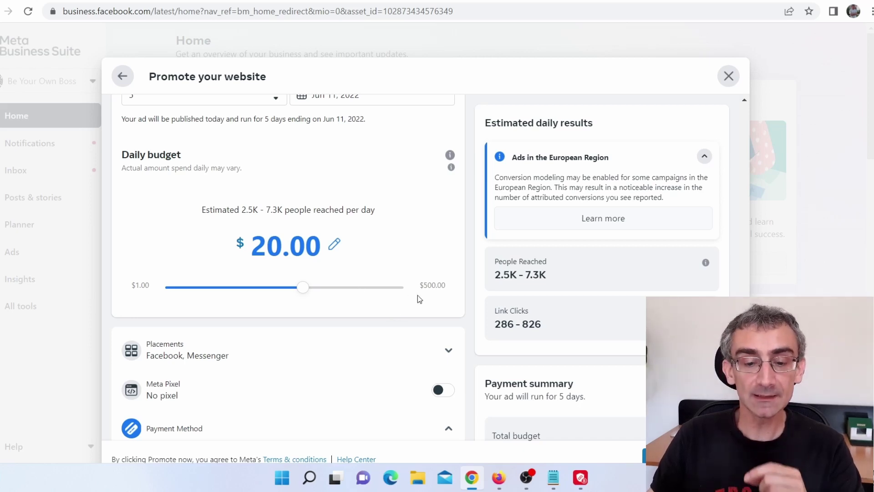
{"action": "scroll", "coordinate": [462, 319], "scroll_direction": "down", "scroll_amount": 2}
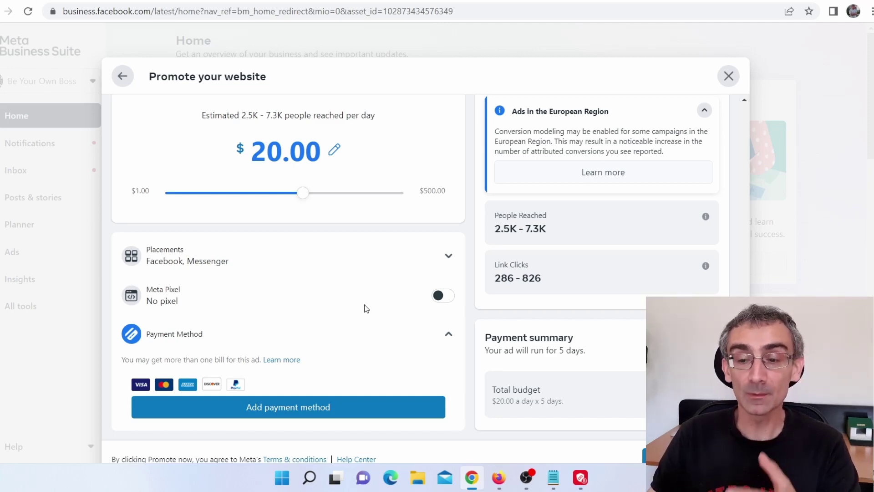
Review the whole ad setup, including creative, audience options, schedule, daily budget, estimated daily results and payment section.
{"action": "scroll", "coordinate": [636, 332], "scroll_direction": "up", "scroll_amount": 1}
{"action": "scroll", "coordinate": [637, 331], "scroll_direction": "up", "scroll_amount": 15}
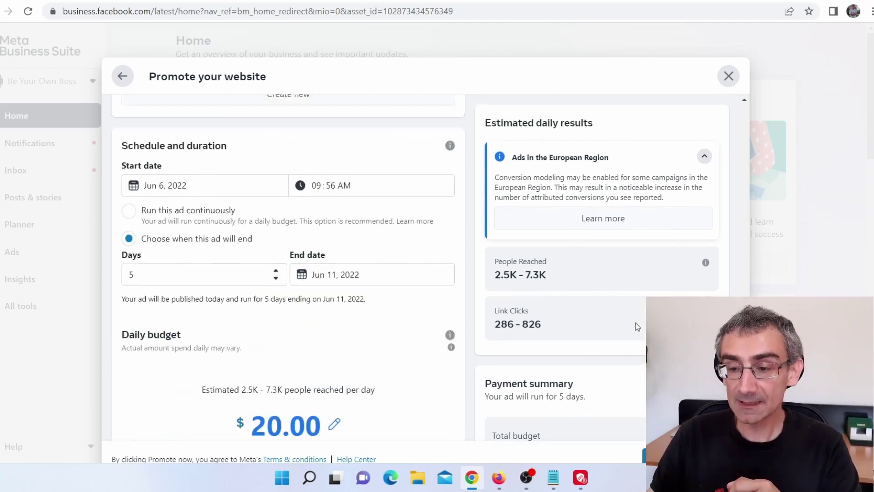
{"action": "scroll", "coordinate": [637, 305], "scroll_direction": "down", "scroll_amount": 10}
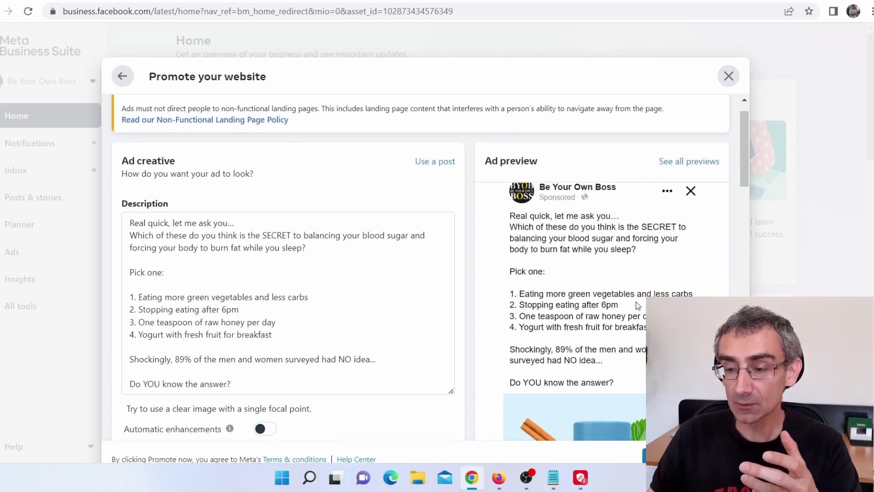
{"action": "scroll", "coordinate": [633, 339], "scroll_direction": "down", "scroll_amount": 4}
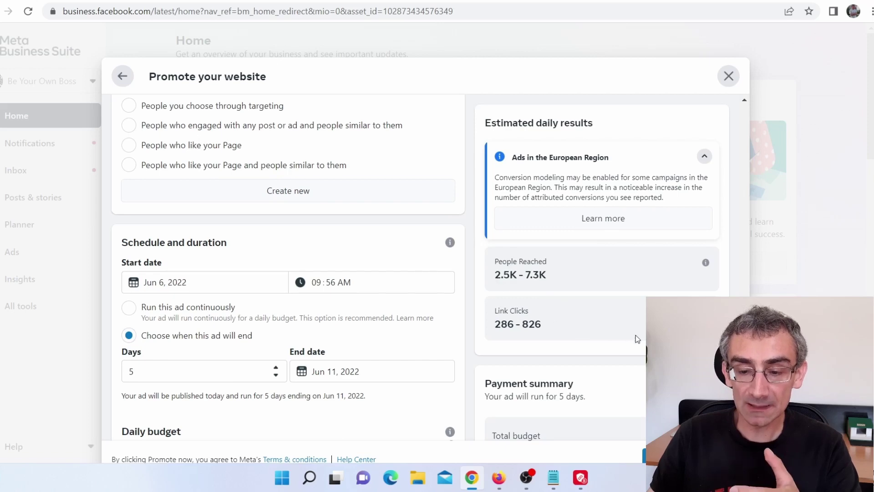
{"action": "scroll", "coordinate": [636, 337], "scroll_direction": "down", "scroll_amount": 6}
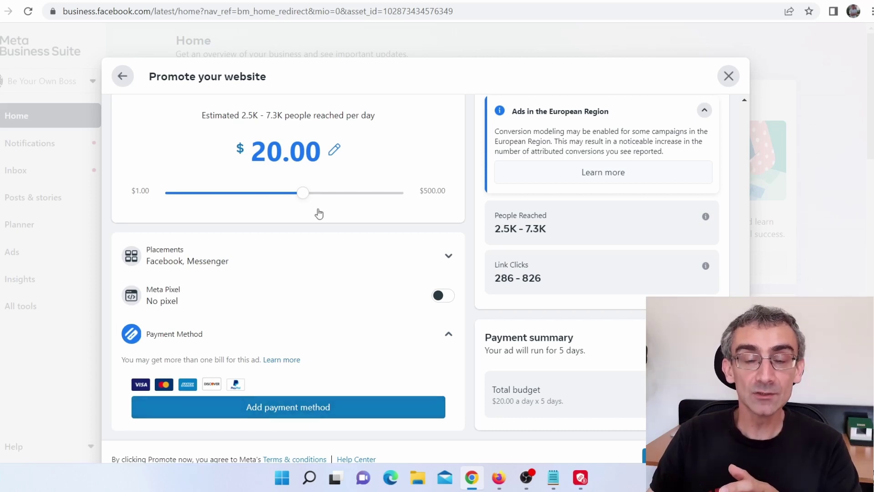
{"action": "scroll", "coordinate": [385, 301], "scroll_direction": "down", "scroll_amount": 1}
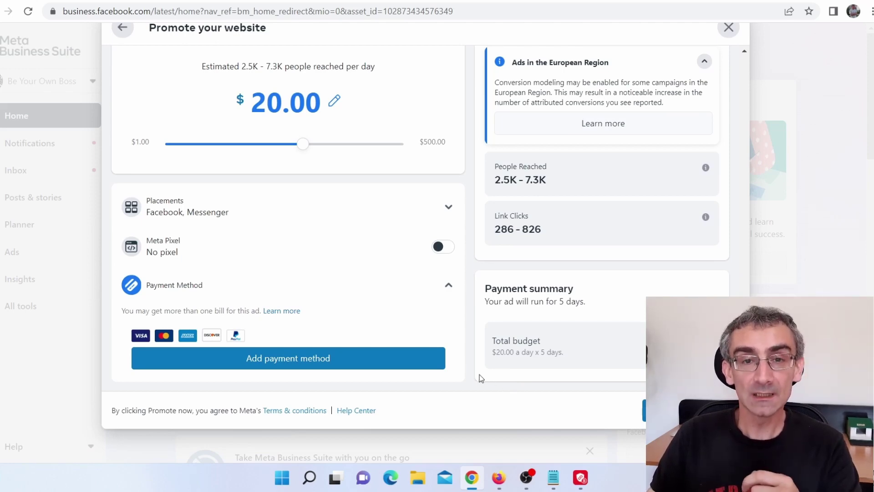
Switch to the Ad Library in Firefox, examine the Pixilshah GlucoTrust ad's start date, text and image, and return to the ad form in Chrome.
{"action": "left_click", "coordinate": [498, 478]}
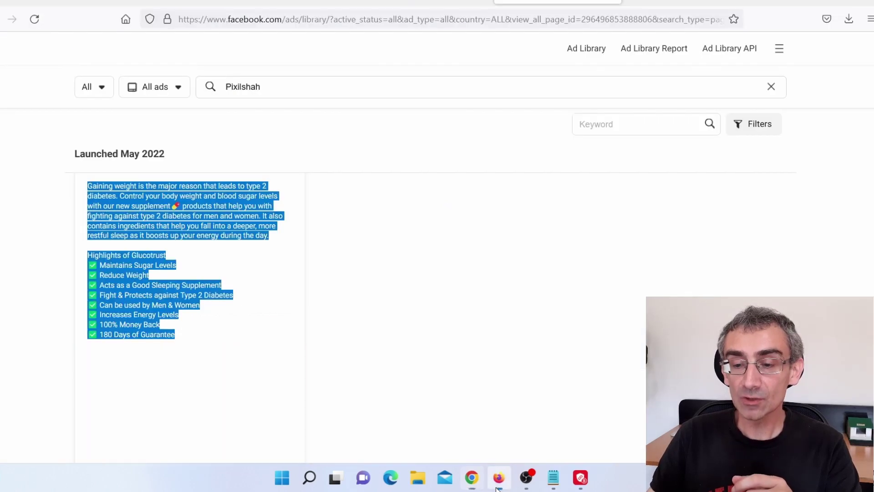
{"action": "left_click", "coordinate": [275, 319]}
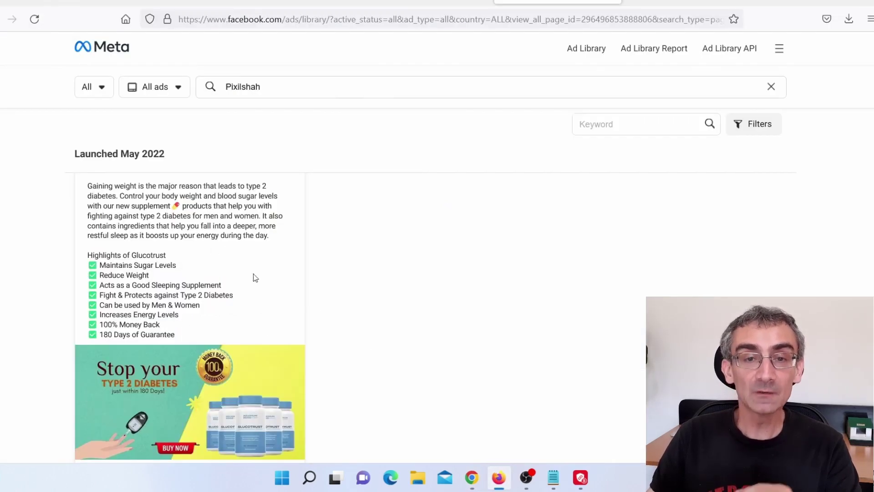
{"action": "scroll", "coordinate": [185, 281], "scroll_direction": "down", "scroll_amount": 3}
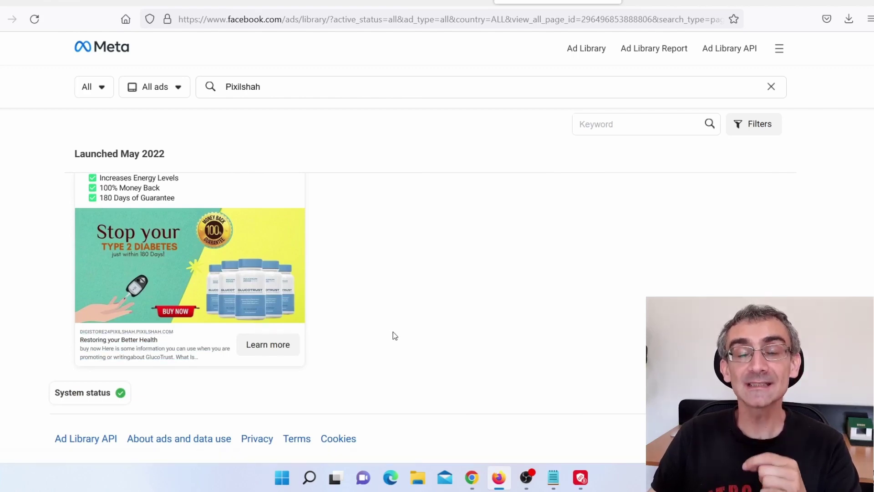
{"action": "scroll", "coordinate": [382, 332], "scroll_direction": "up", "scroll_amount": 5}
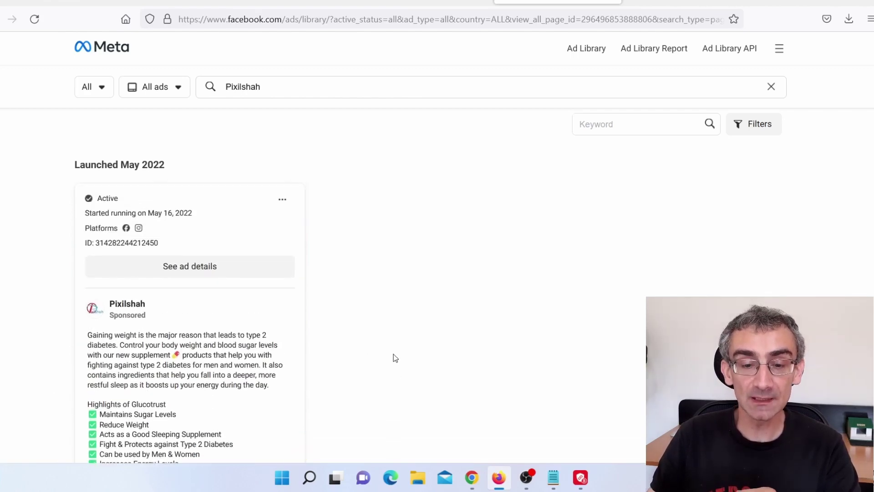
{"action": "left_click_drag", "start_coordinate": [150, 213], "coordinate": [186, 225]}
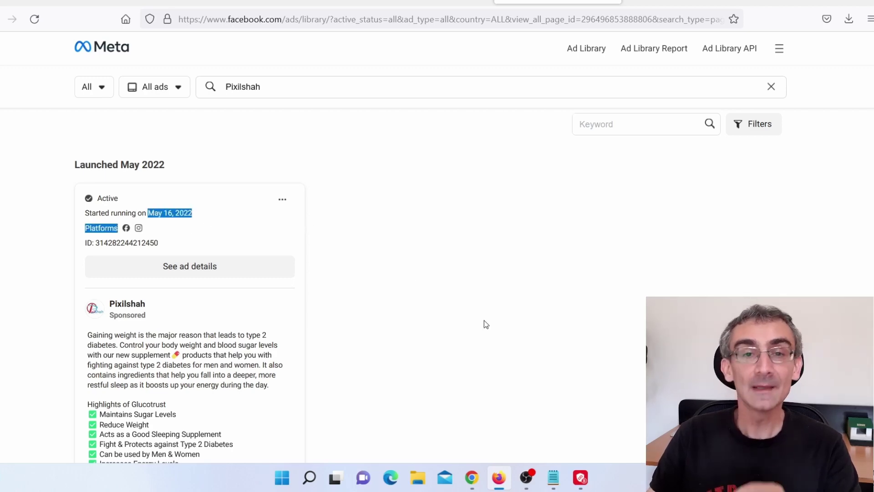
{"action": "scroll", "coordinate": [487, 326], "scroll_direction": "down", "scroll_amount": 4}
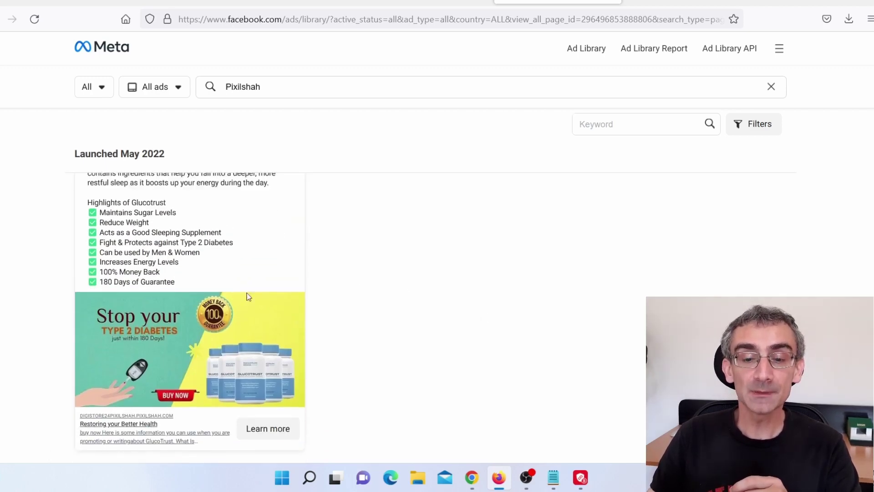
{"action": "scroll", "coordinate": [249, 297], "scroll_direction": "up", "scroll_amount": 2}
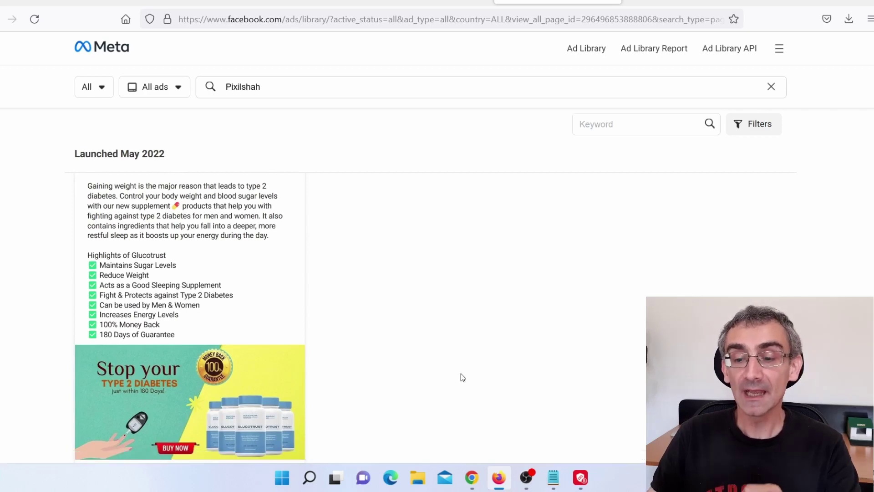
{"action": "left_click", "coordinate": [472, 477]}
{"action": "scroll", "coordinate": [383, 278], "scroll_direction": "up", "scroll_amount": 1}
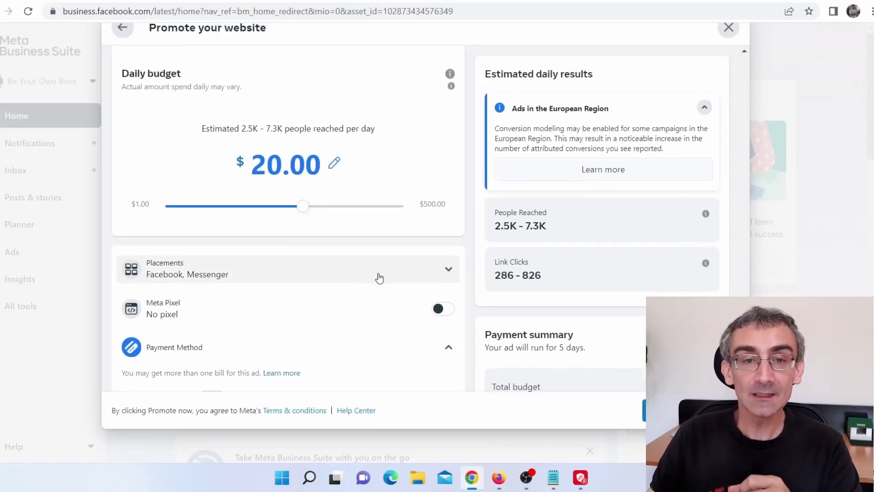